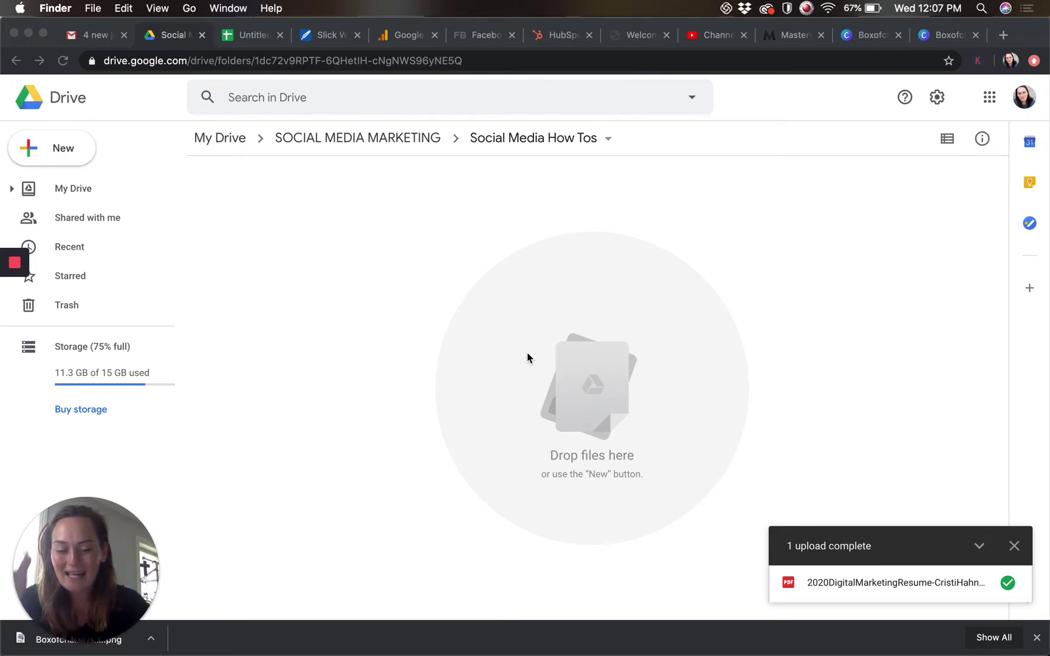
Step: Dismiss the upload notice and reopen the Social Media How Tos folder from its SOCIAL MEDIA MARKETING parent folder
{"action": "left_click", "coordinate": [1015, 546]}
{"action": "left_click", "coordinate": [1015, 546]}
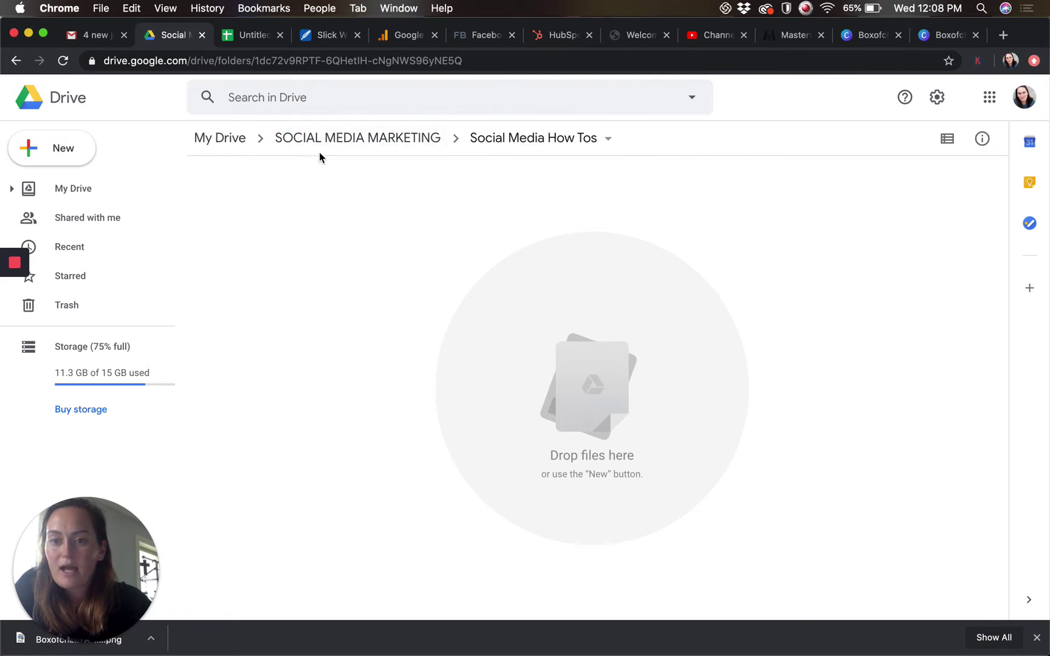
{"action": "left_click", "coordinate": [339, 141]}
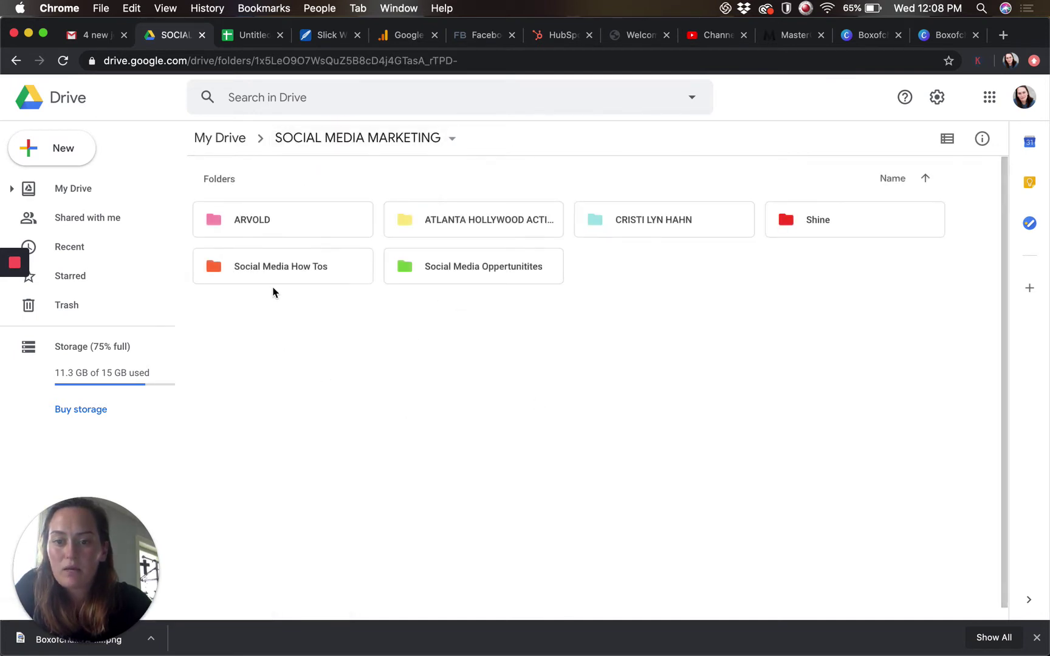
{"action": "double_click", "coordinate": [327, 277]}
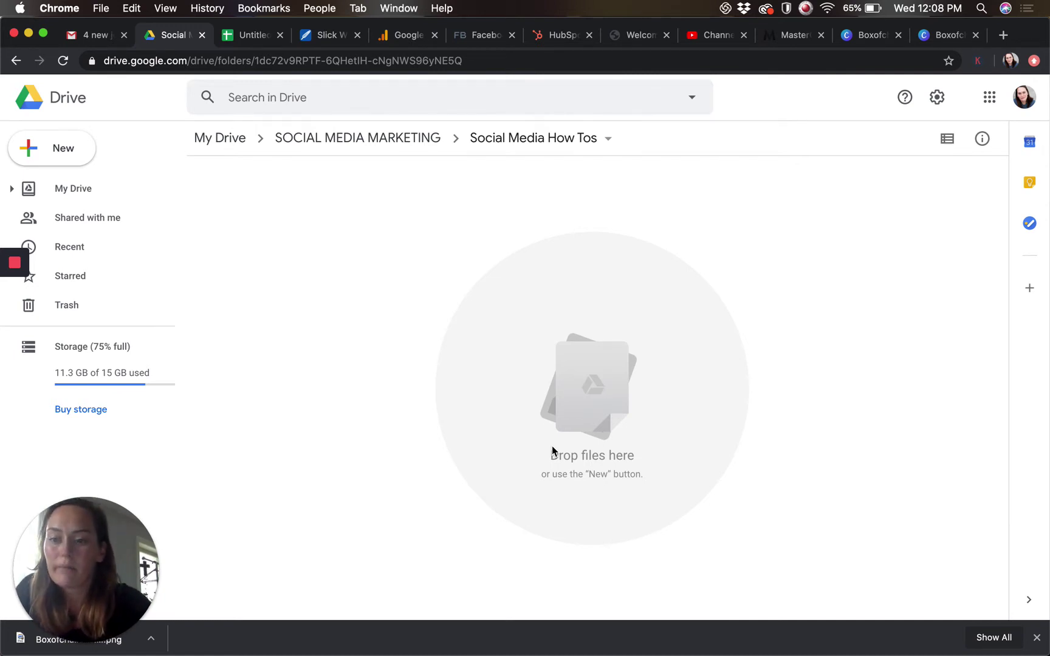
Step: Create a blank Google Sheets spreadsheet in the Social Media How Tos folder and close the other untitled spreadsheet
{"action": "left_click", "coordinate": [77, 162]}
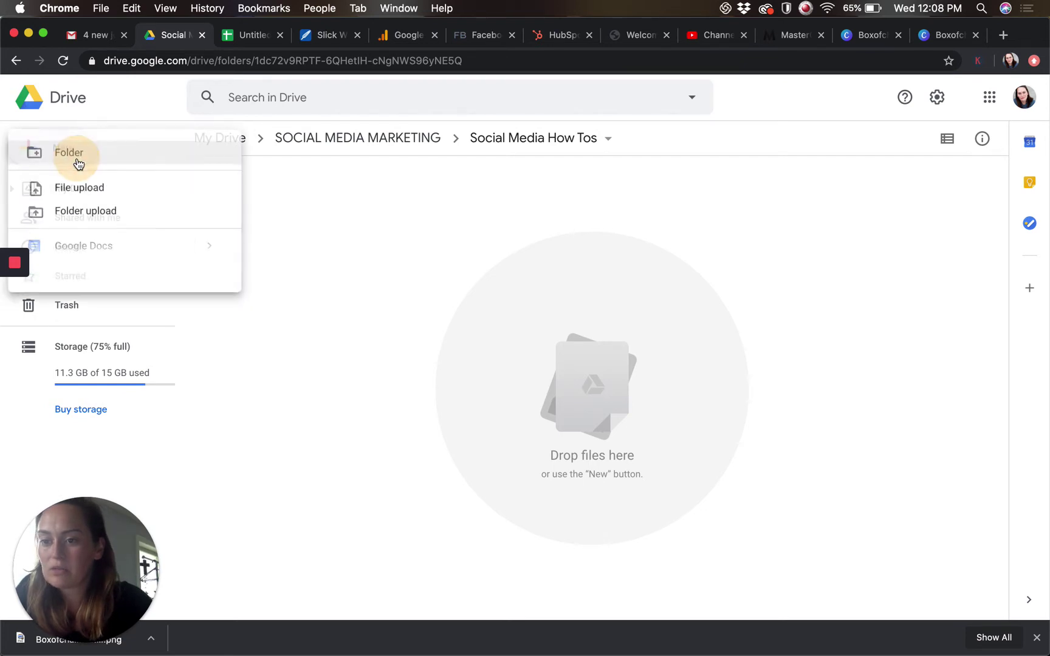
{"action": "left_click", "coordinate": [110, 272]}
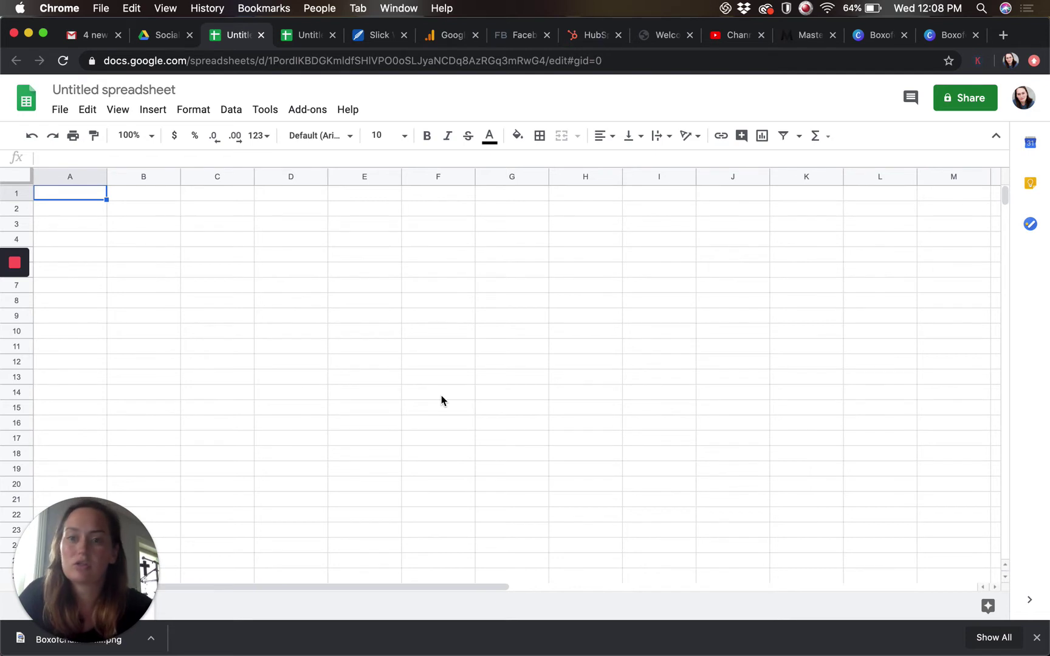
{"action": "left_click", "coordinate": [332, 35]}
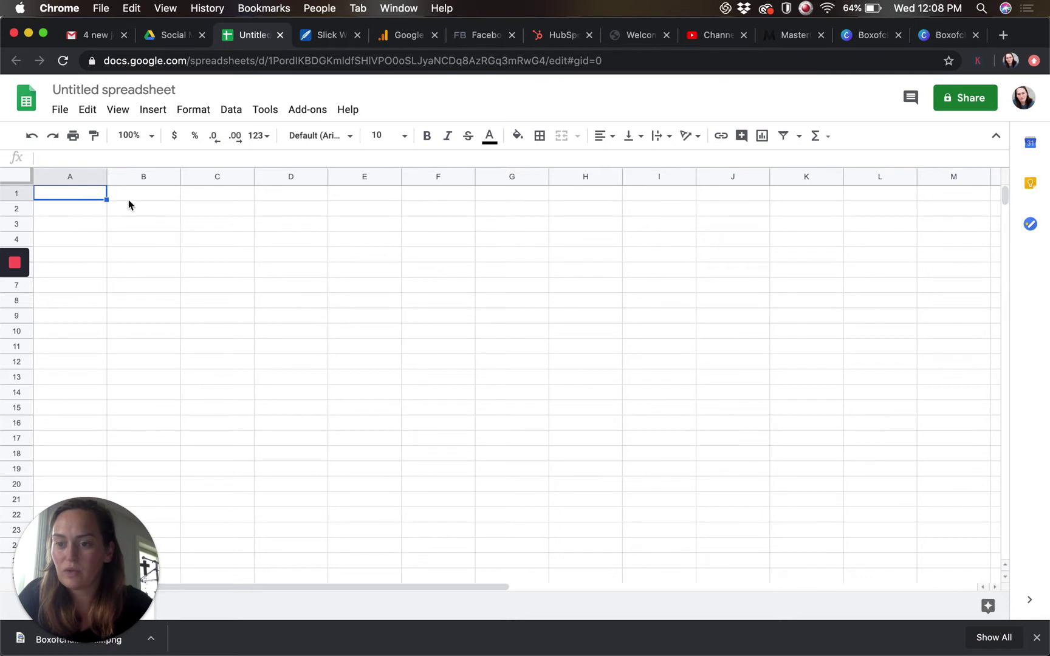
Step: Widen columns A through E to about twice their default width
{"action": "mouse_move", "coordinate": [181, 176]}
{"action": "left_mouse_down"}
{"action": "mouse_move", "coordinate": [158, 176]}
{"action": "mouse_move", "coordinate": [184, 177]}
{"action": "left_mouse_up"}
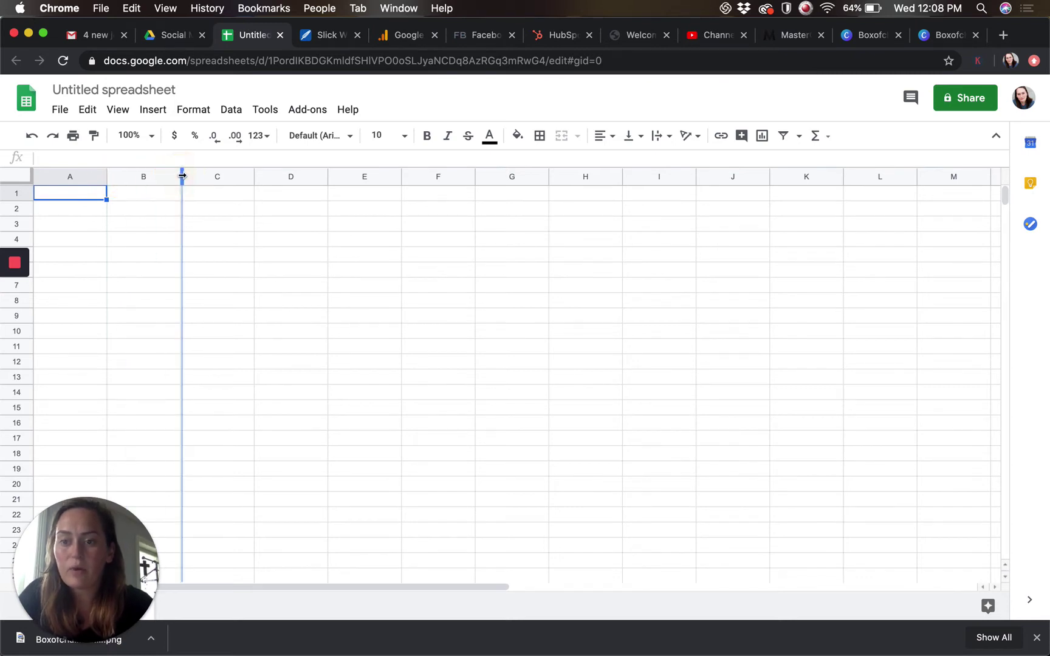
{"action": "left_click_drag", "start_coordinate": [258, 176], "coordinate": [334, 177]}
{"action": "left_click_drag", "start_coordinate": [407, 176], "coordinate": [483, 177]}
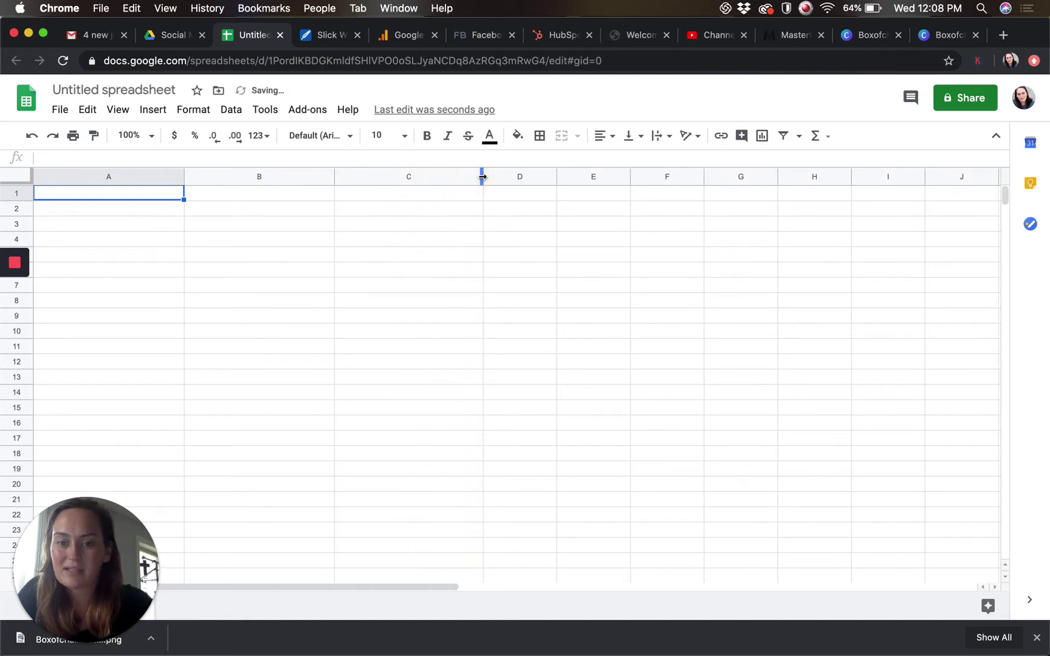
{"action": "left_click_drag", "start_coordinate": [556, 176], "coordinate": [633, 168]}
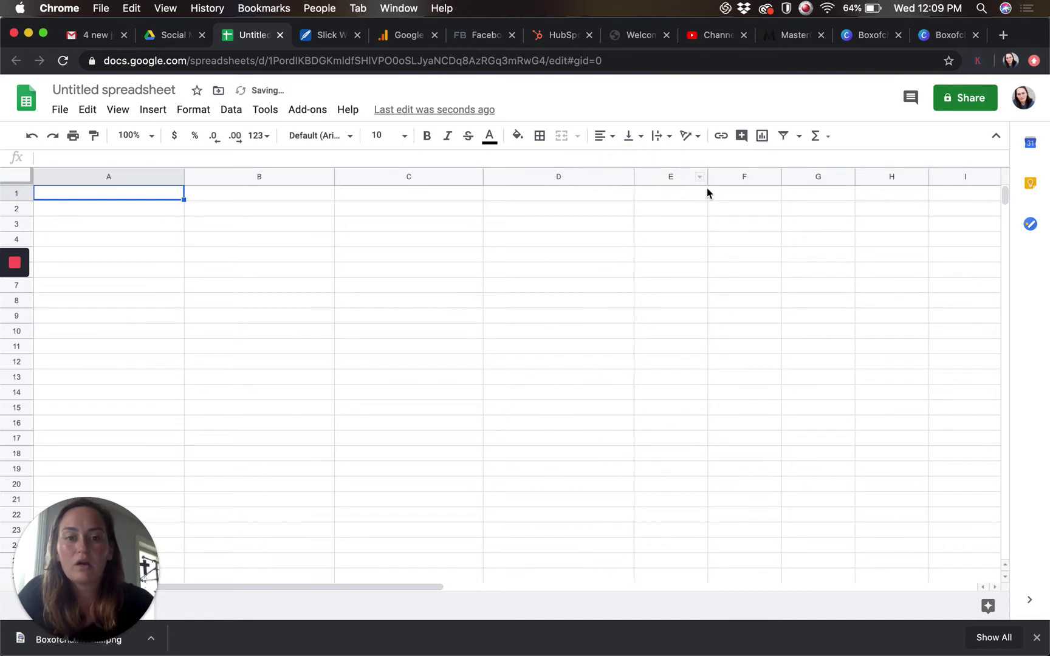
{"action": "left_click_drag", "start_coordinate": [708, 177], "coordinate": [784, 173]}
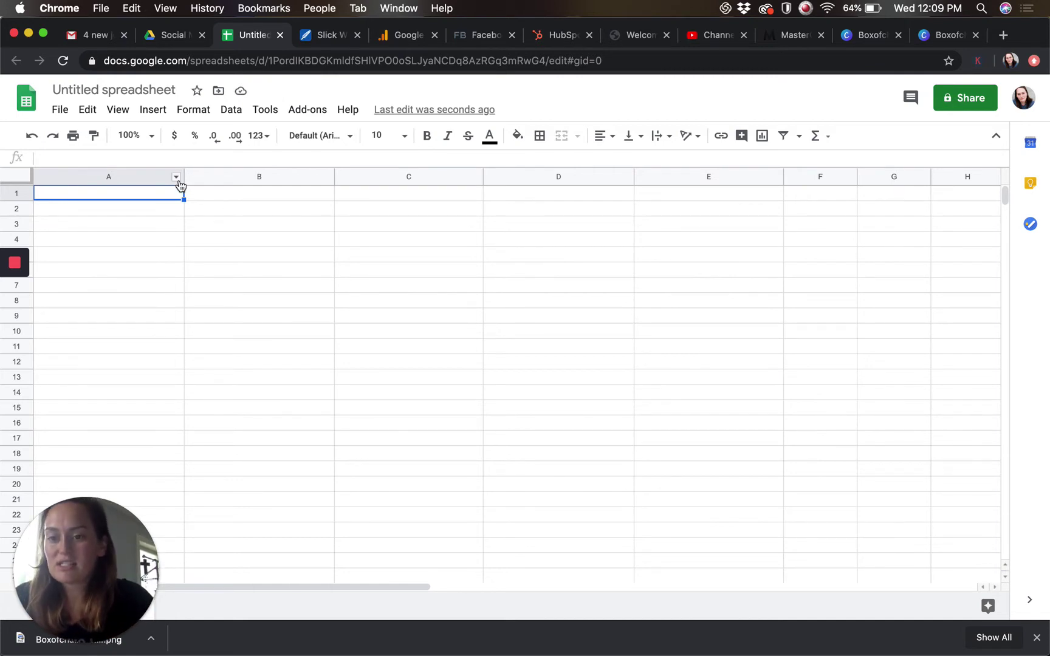
Step: Rename the spreadsheet as "Content Calendar - Company - Social"
{"action": "left_click", "coordinate": [28, 181]}
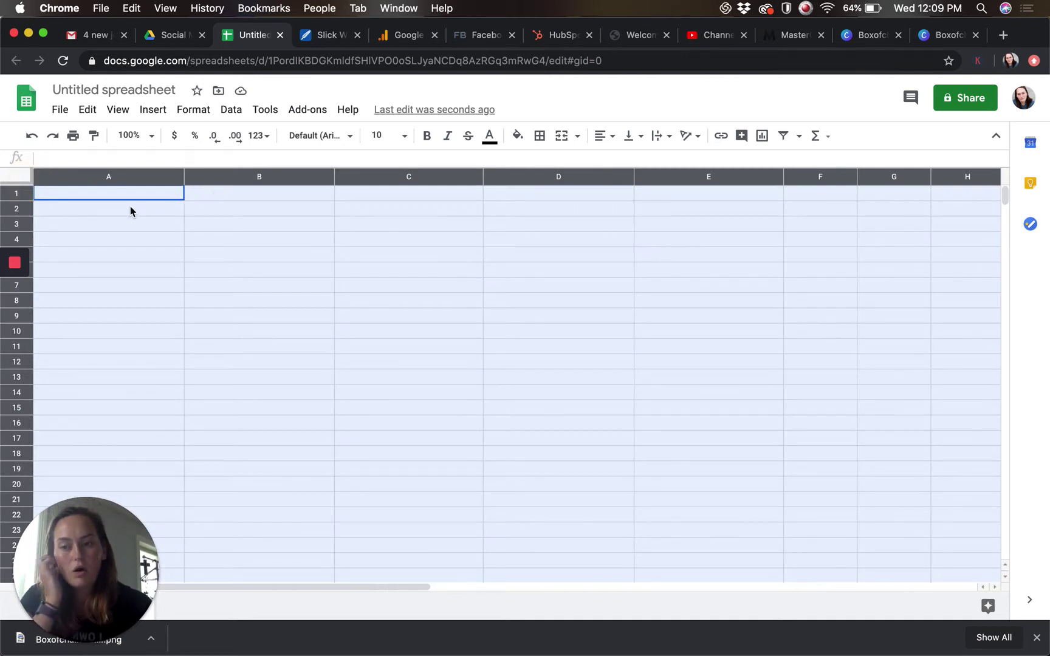
{"action": "left_click", "coordinate": [141, 83]}
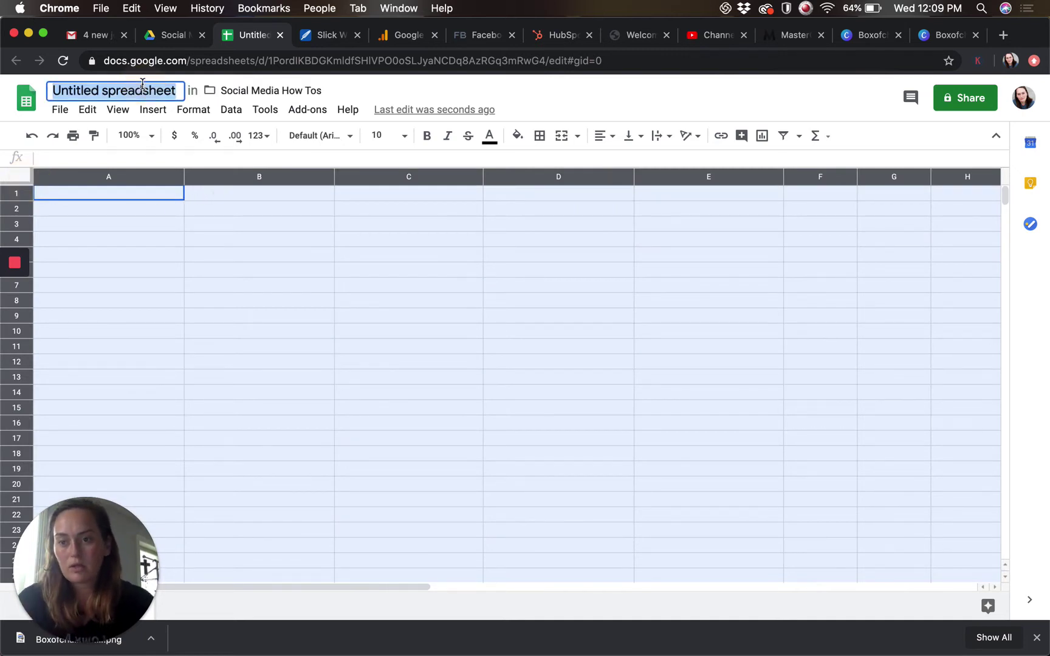
{"action": "type", "text": "Content "}
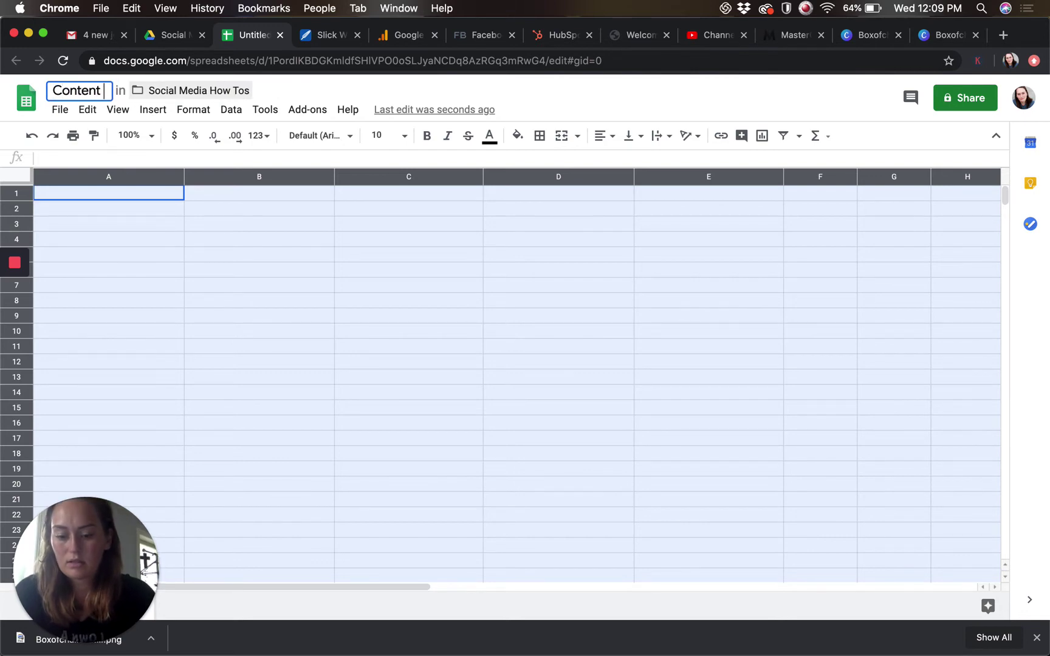
{"action": "type", "text": "Calendar"}
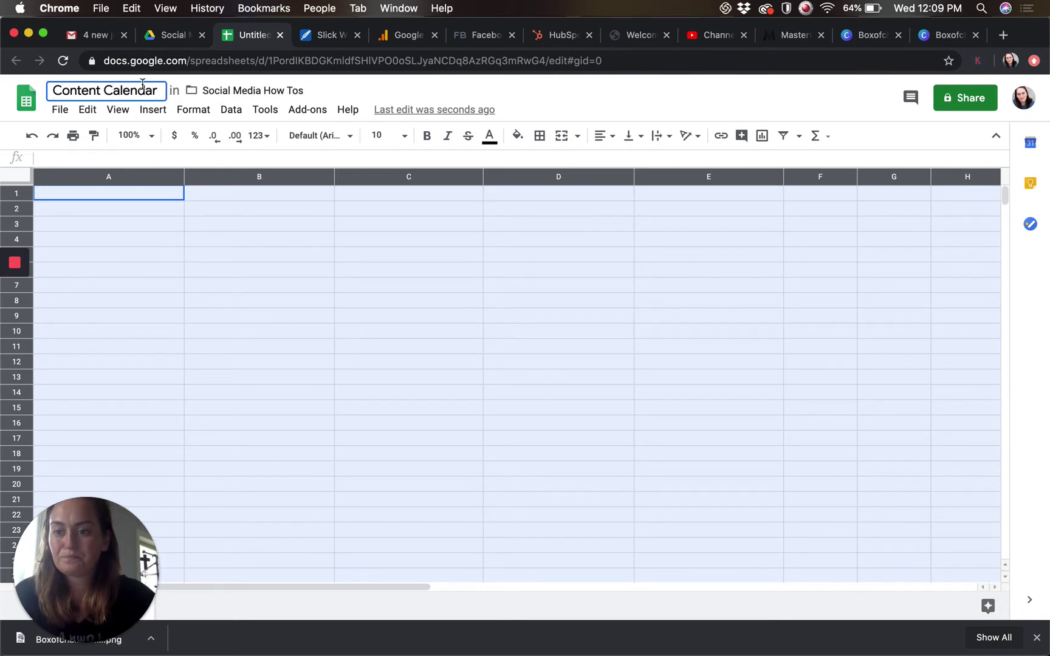
{"action": "type", "text": " - "}
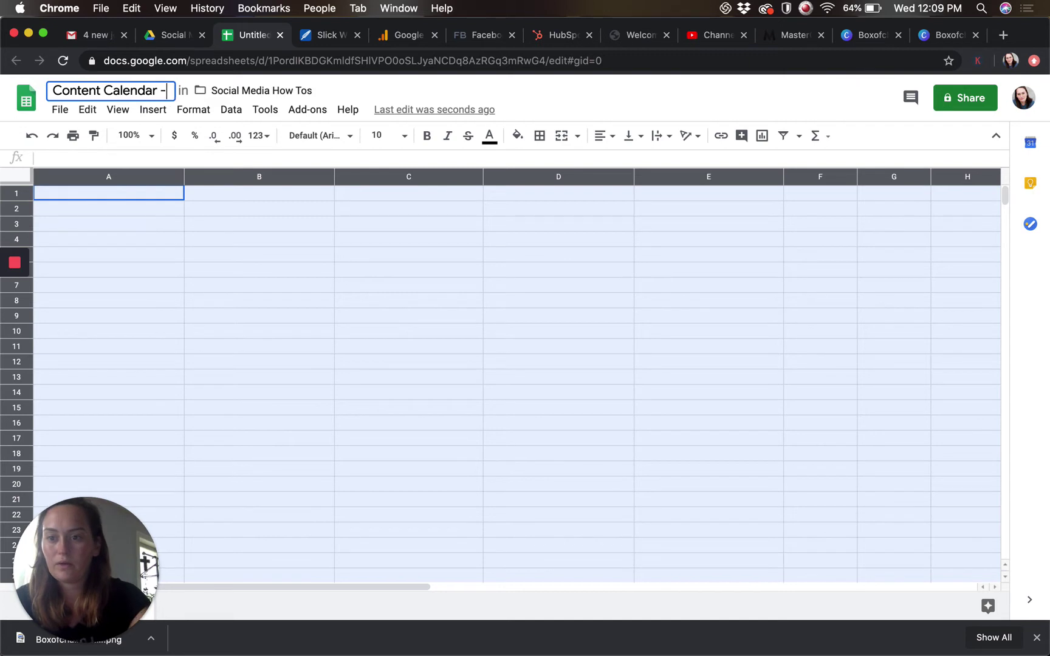
{"action": "type", "text": "Company"}
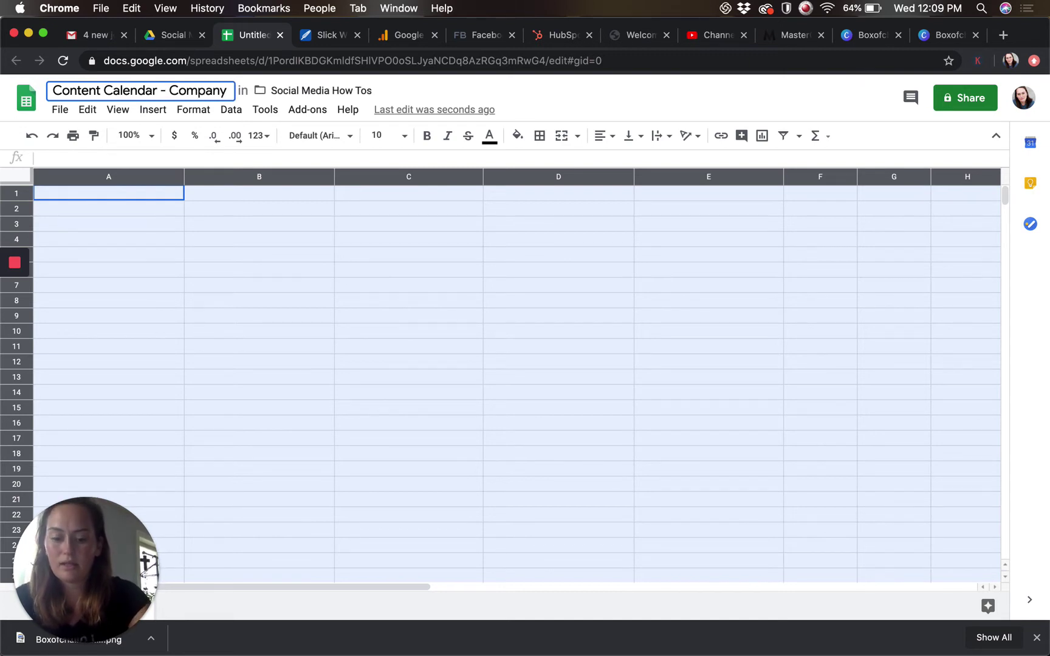
{"action": "type", "text": " - Social"}
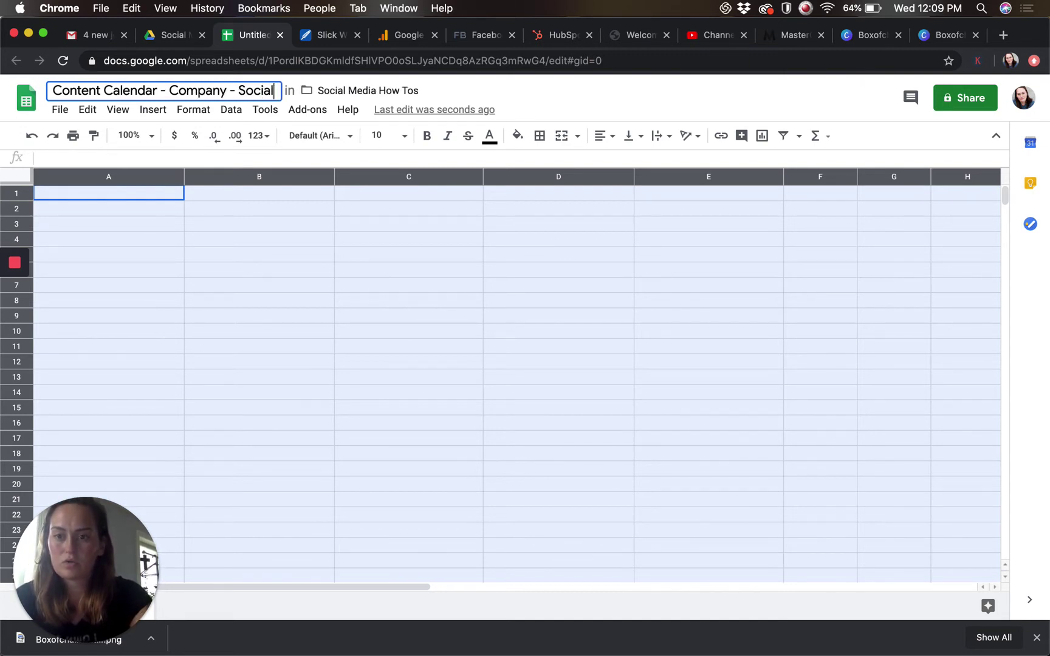
Step: Set the font of the entire sheet to Comfortaa
{"action": "left_click", "coordinate": [15, 176]}
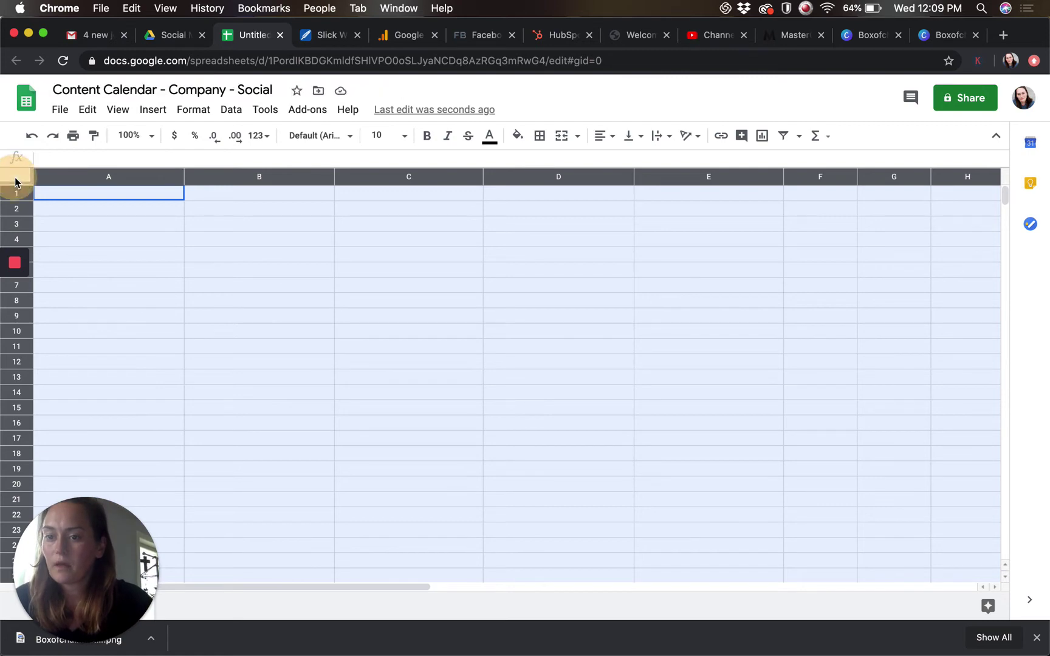
{"action": "left_click", "coordinate": [345, 138]}
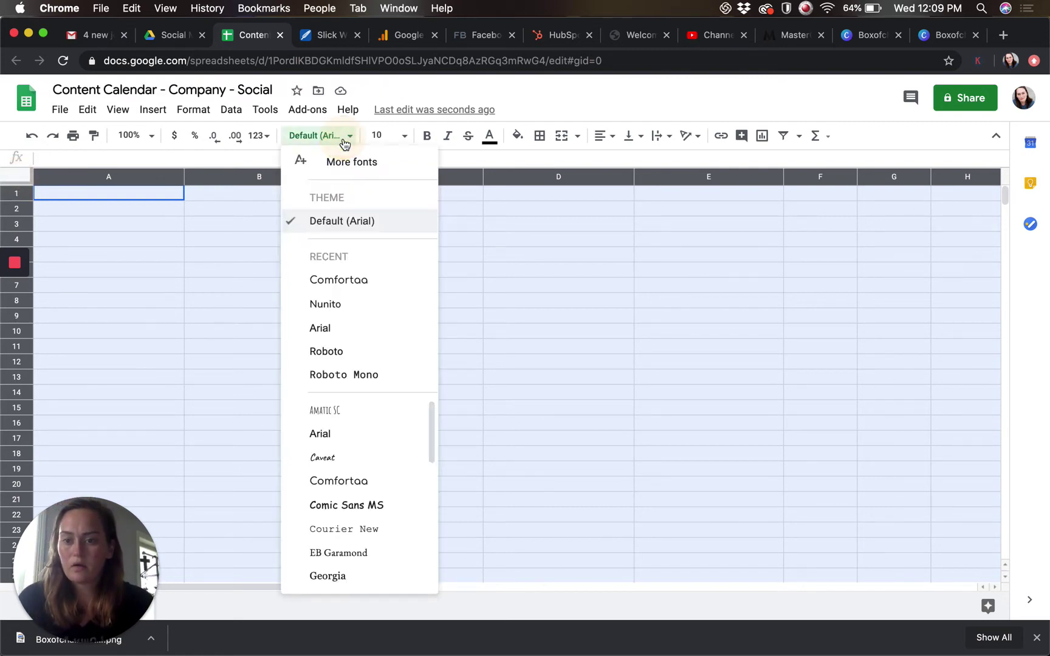
{"action": "left_click", "coordinate": [339, 281]}
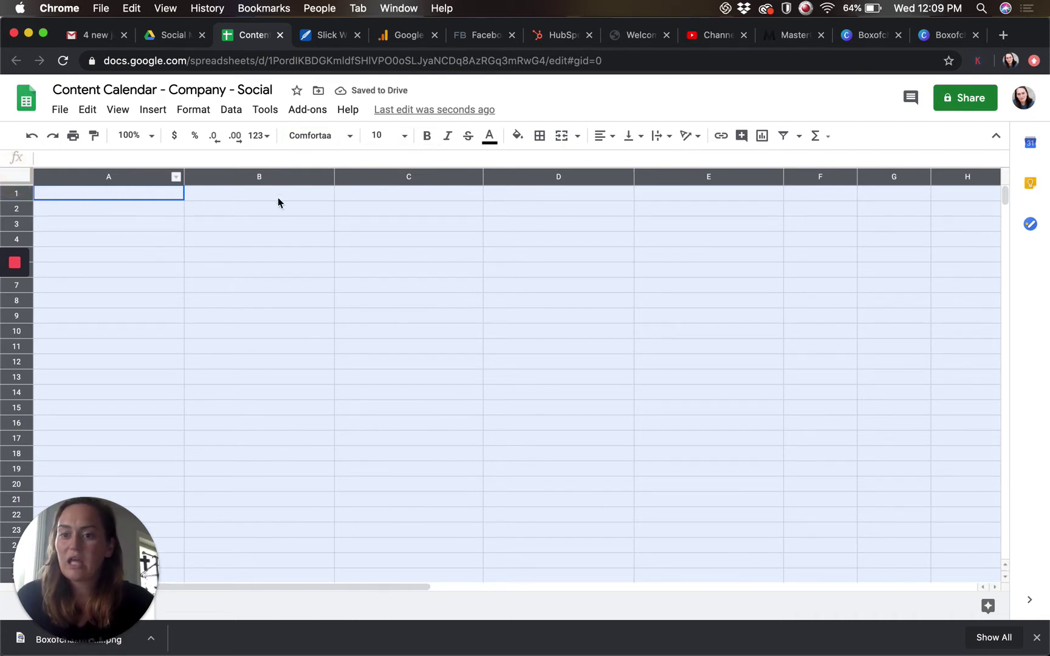
{"action": "left_click", "coordinate": [350, 138]}
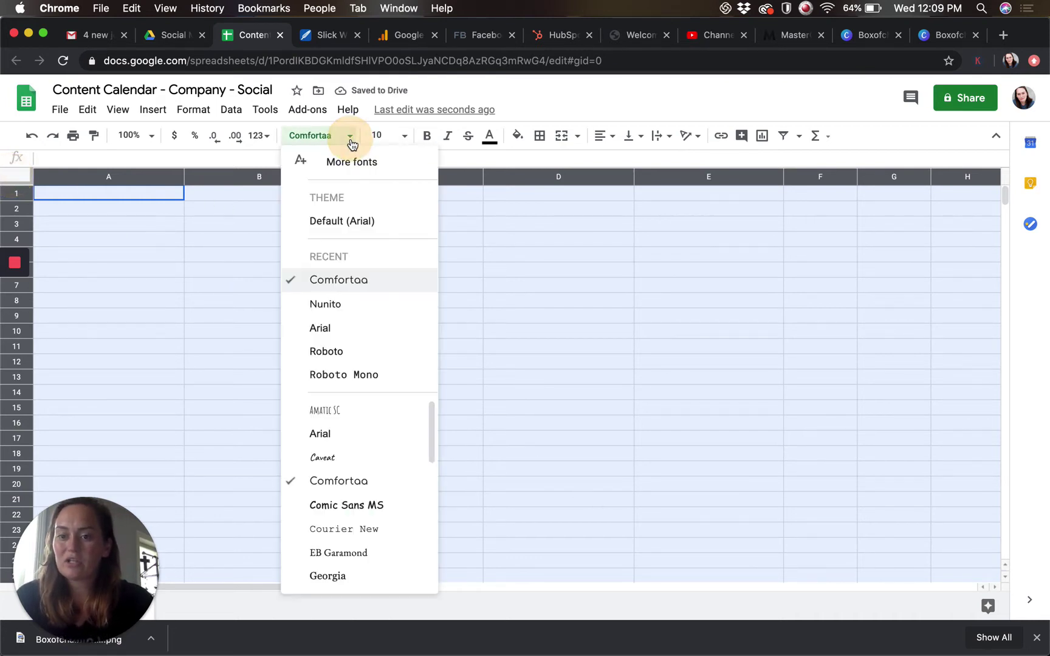
{"action": "left_click", "coordinate": [364, 284]}
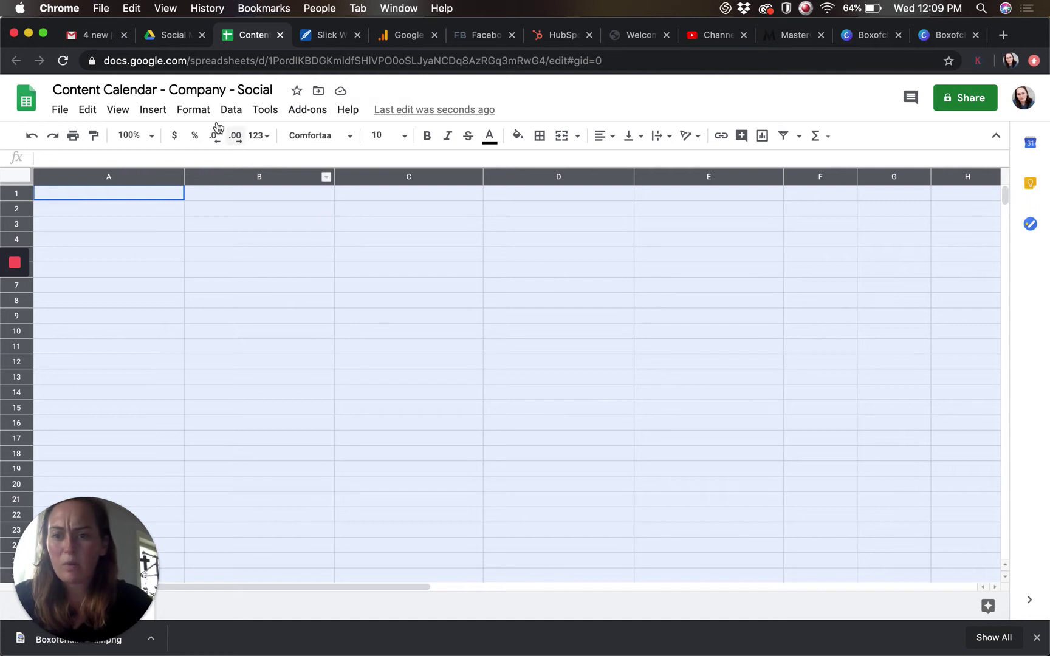
Step: Set text wrapping to Wrap for all cells in the sheet
{"action": "left_click", "coordinate": [190, 110]}
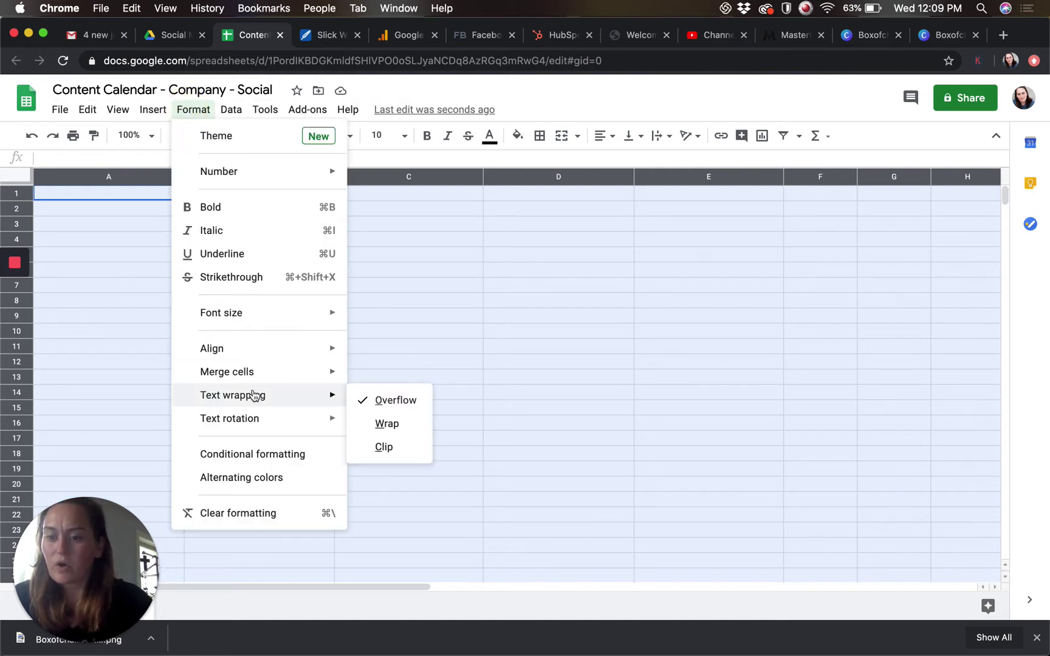
{"action": "mouse_move", "coordinate": [253, 392]}
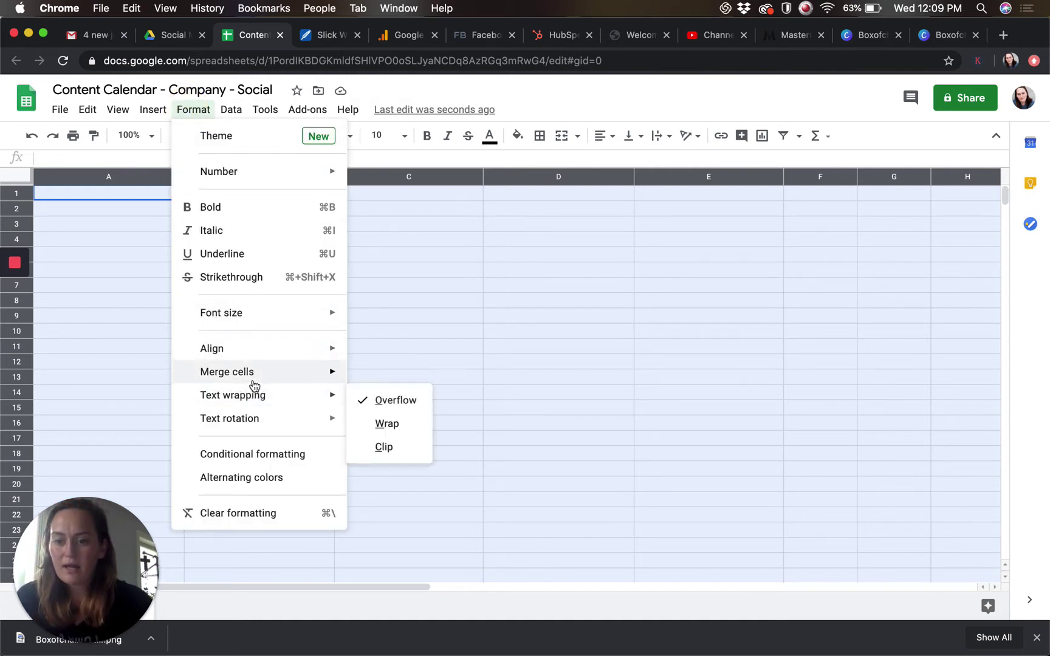
{"action": "left_click", "coordinate": [392, 425]}
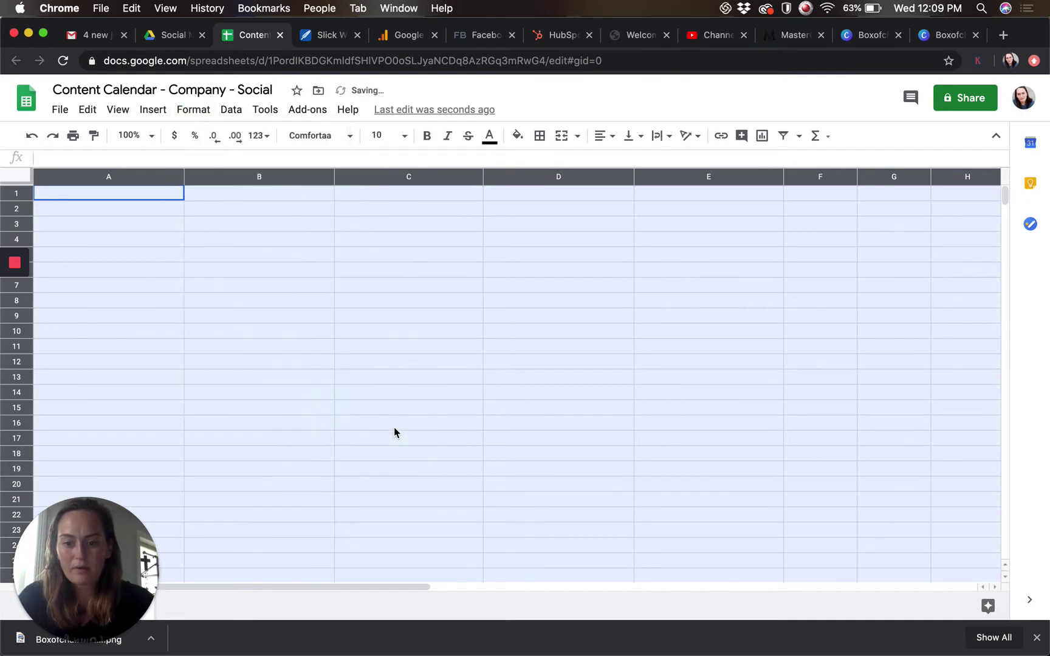
{"action": "left_click", "coordinate": [457, 223]}
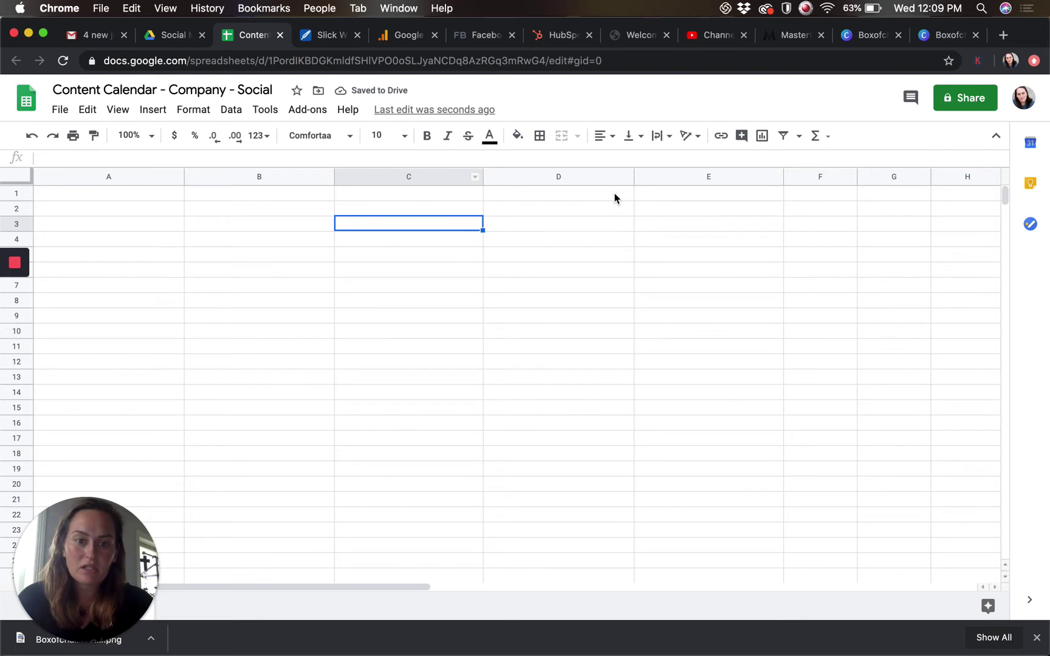
Step: Fill header cells A1 through H1 with a light blue background color
{"action": "left_click", "coordinate": [756, 194]}
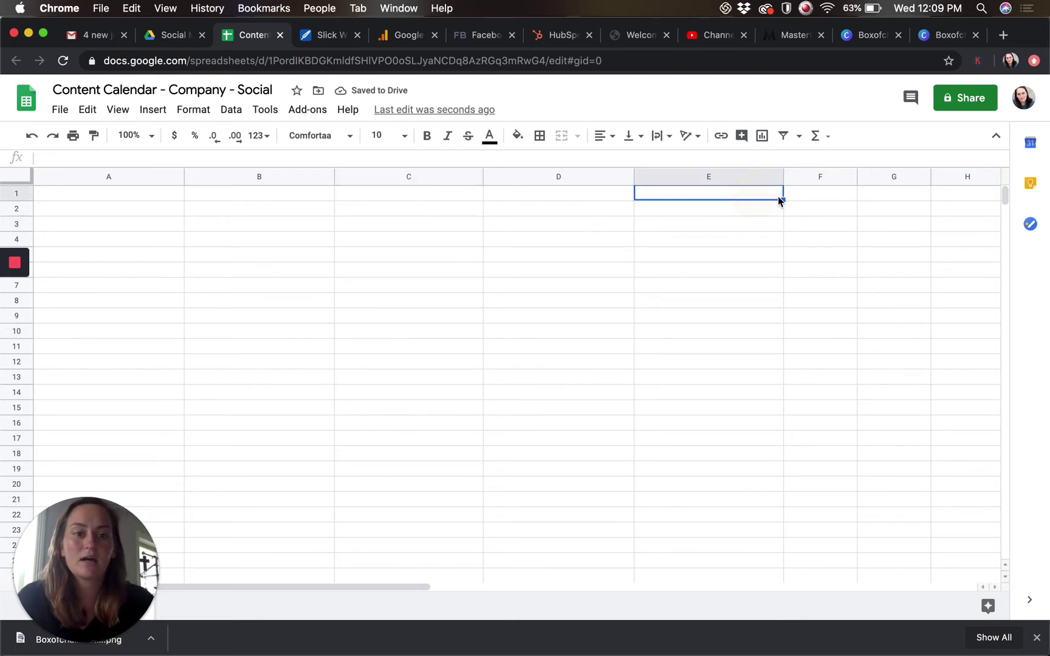
{"action": "left_click", "coordinate": [940, 194]}
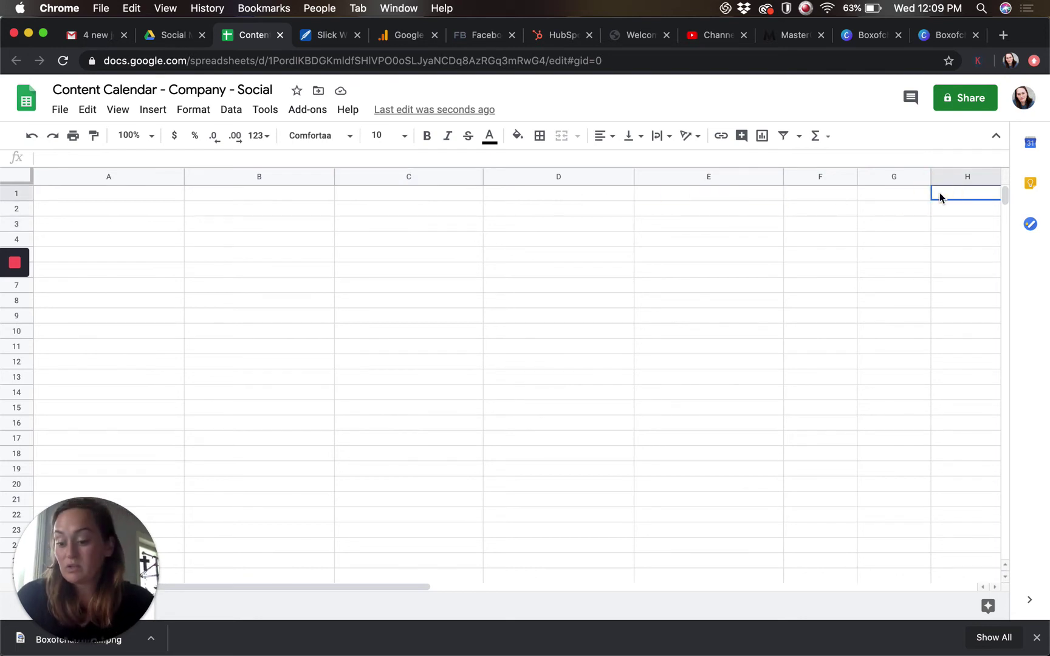
{"action": "left_click", "coordinate": [129, 196], "text": "shift"}
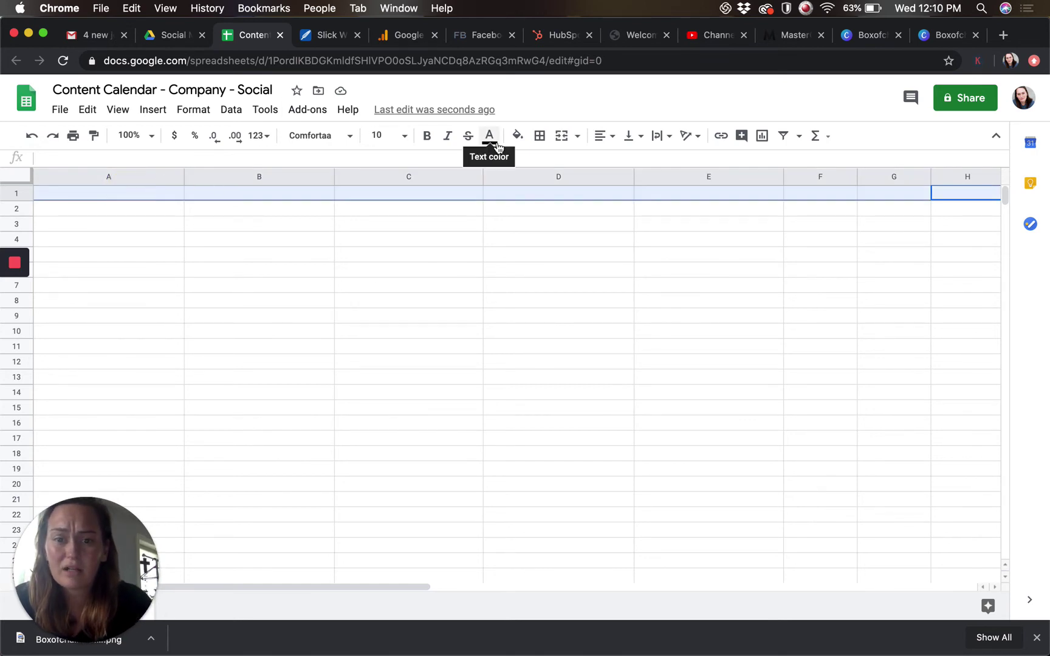
{"action": "left_click", "coordinate": [517, 136]}
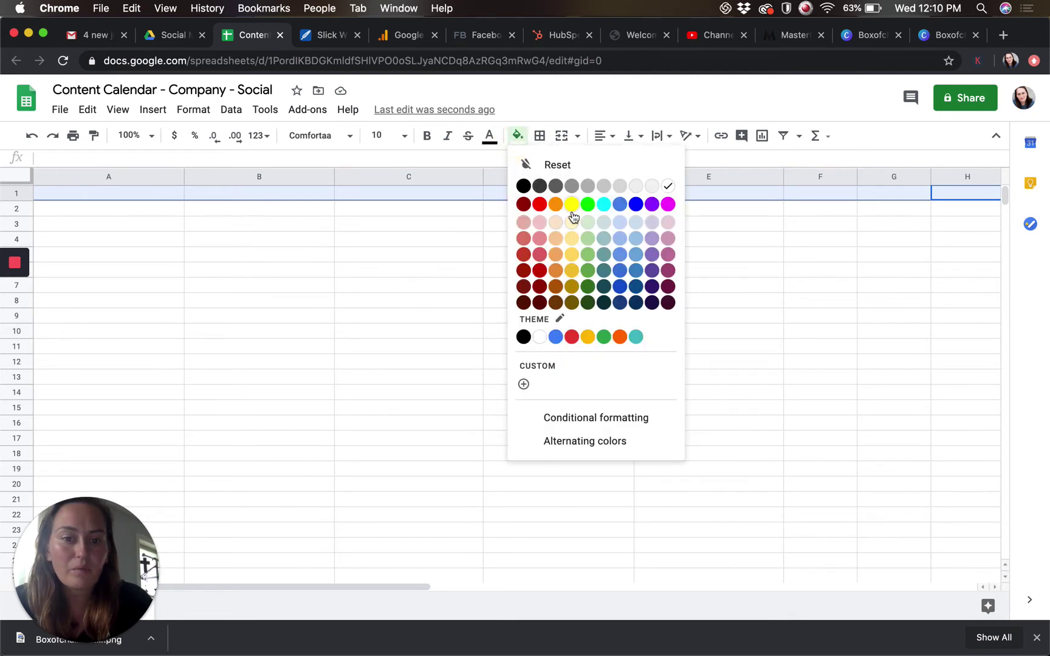
{"action": "left_click", "coordinate": [637, 225]}
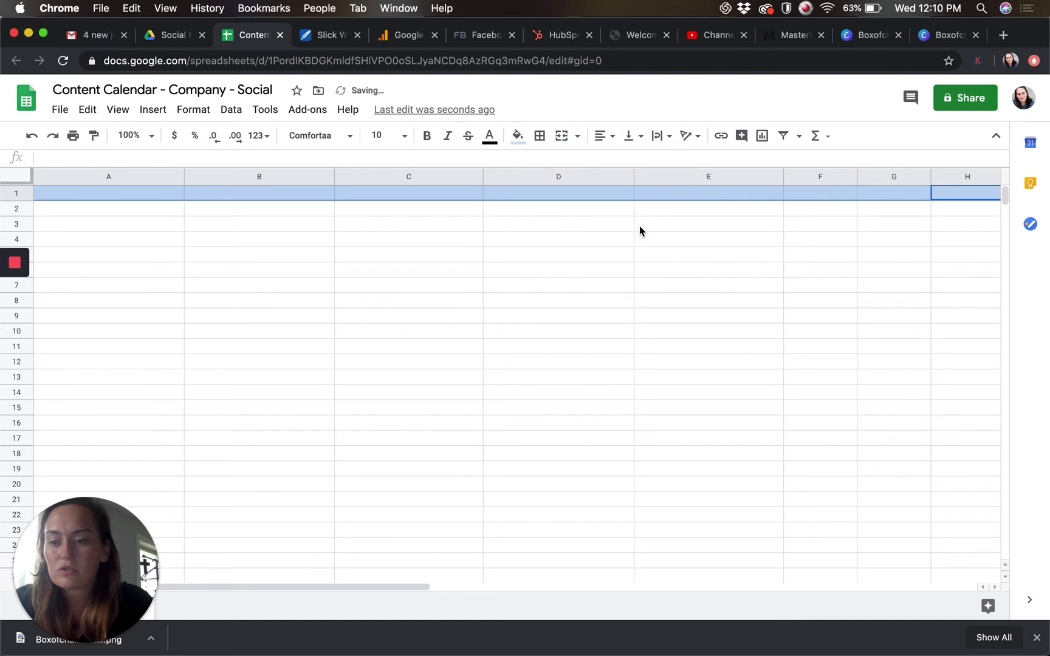
{"action": "left_click", "coordinate": [171, 241]}
Step: Center and bold header cells A1 through H1 and set their font size to 12
{"action": "left_click", "coordinate": [143, 197]}
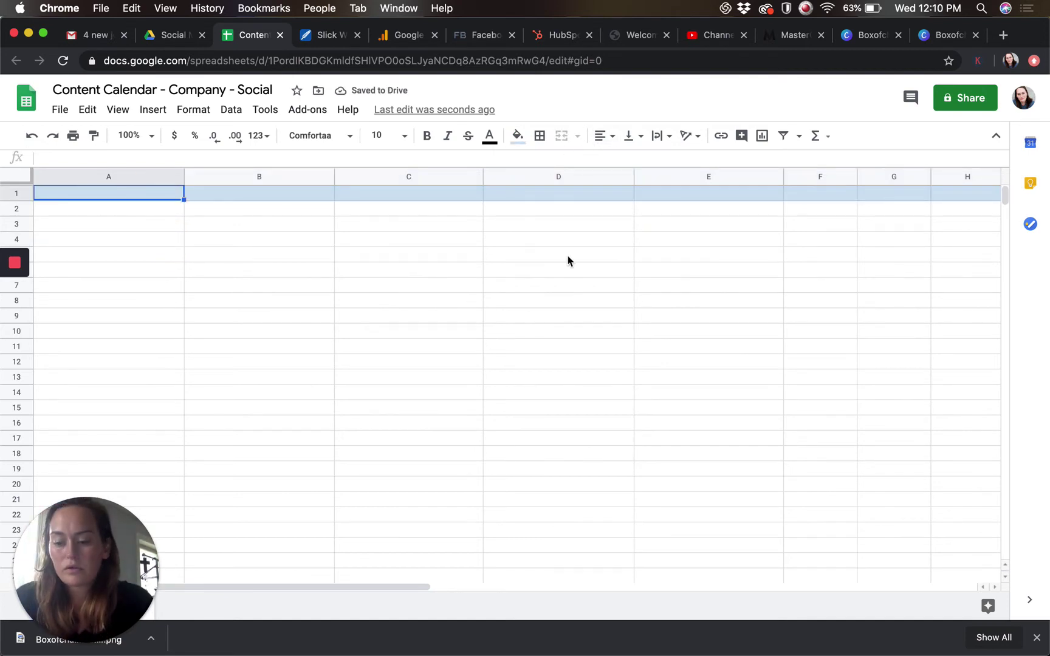
{"action": "left_click", "coordinate": [961, 196], "text": "shift"}
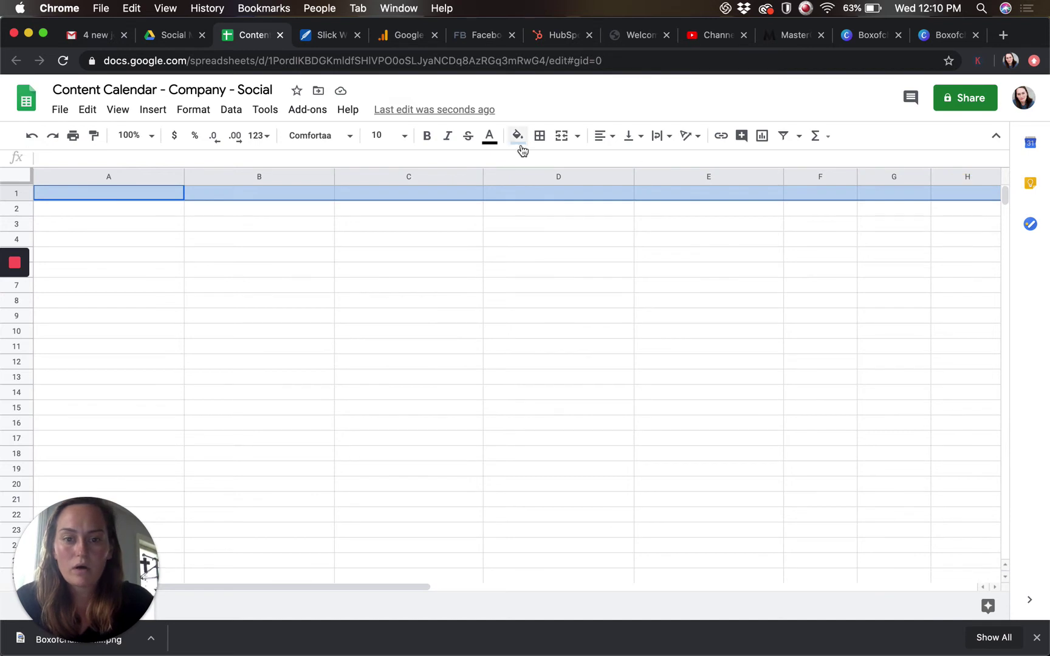
{"action": "left_click", "coordinate": [601, 136]}
{"action": "left_click", "coordinate": [623, 159]}
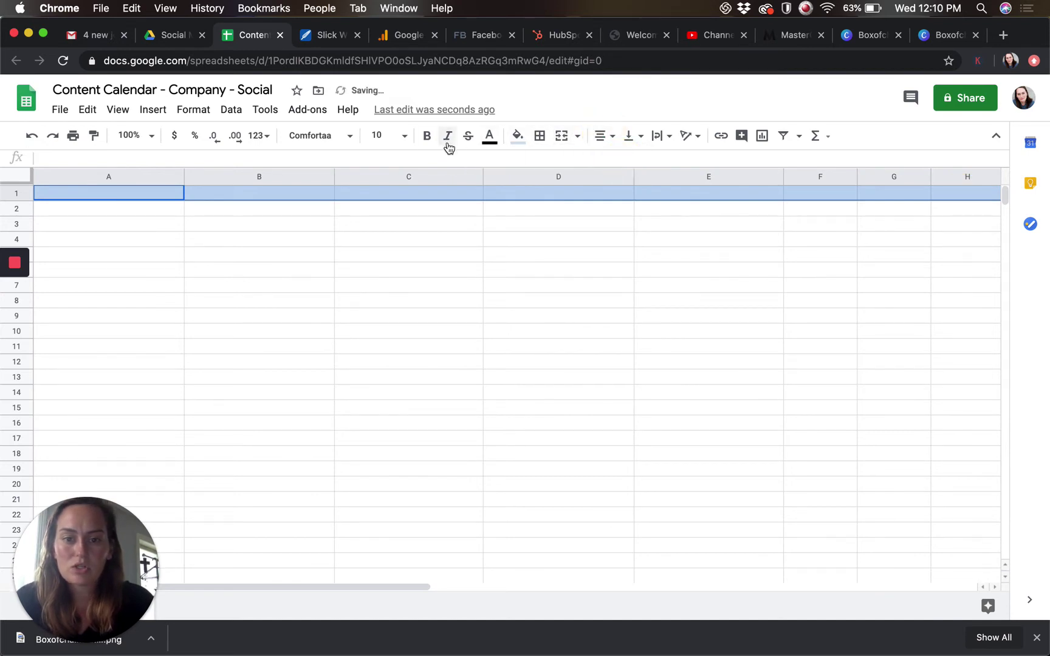
{"action": "left_click", "coordinate": [426, 136]}
{"action": "left_click", "coordinate": [403, 135]}
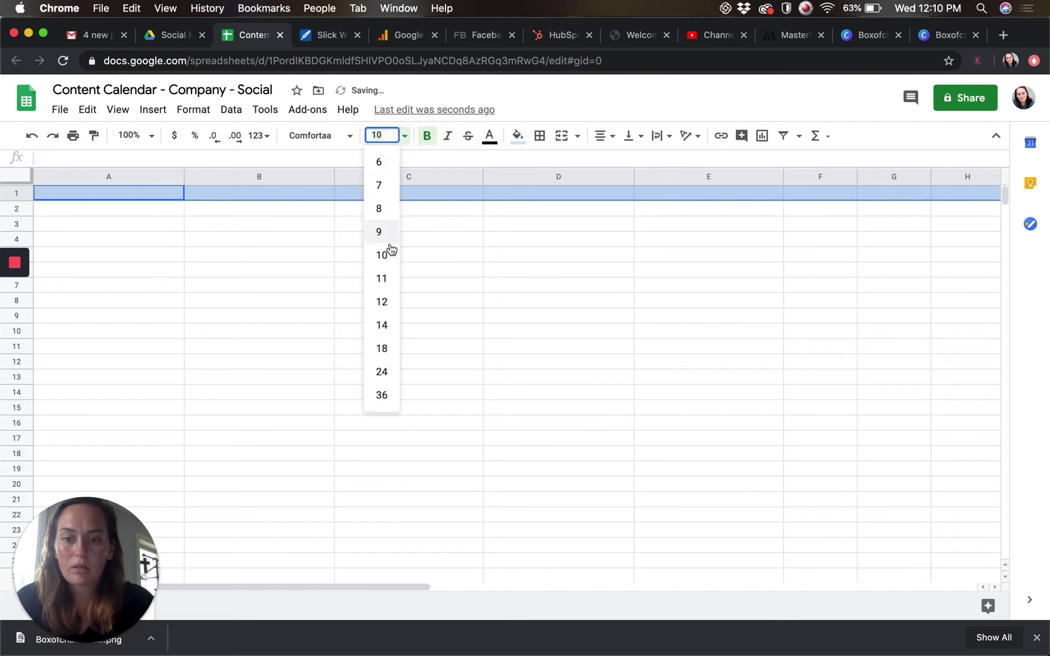
{"action": "left_click", "coordinate": [387, 301]}
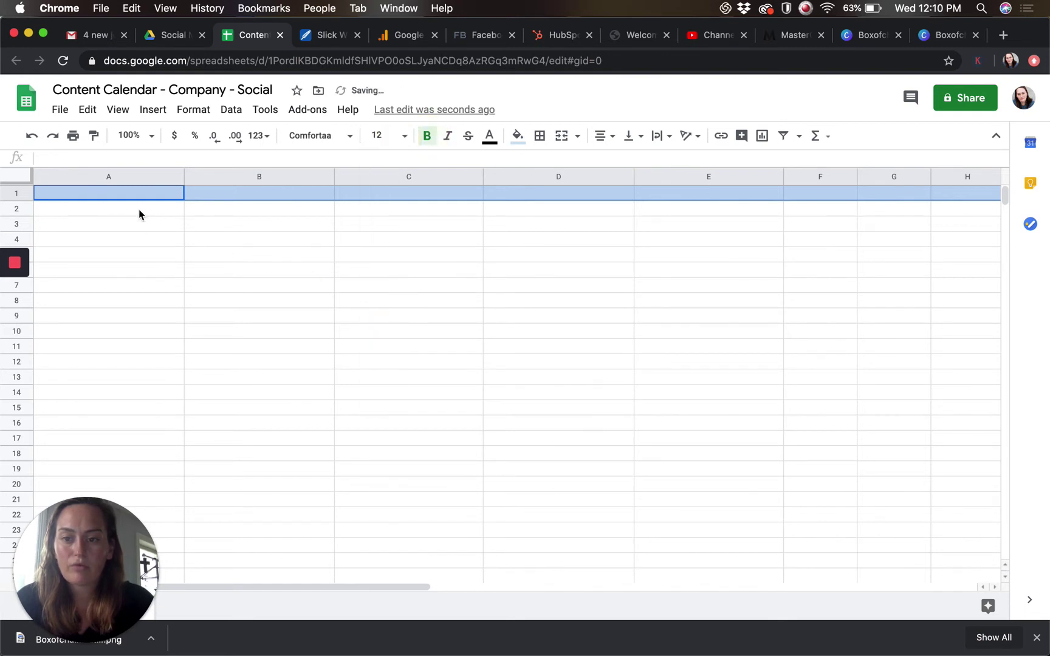
Step: Enter the headers "Copy Approvals" in cell A1 and "Graphic Approvals" in cell B1
{"action": "double_click", "coordinate": [140, 194]}
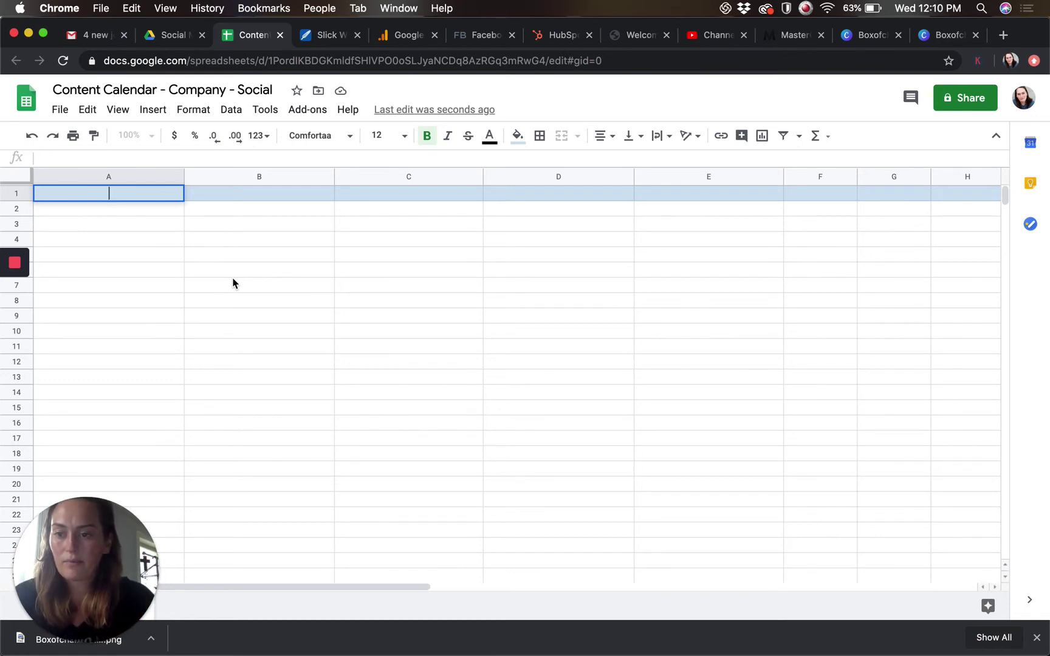
{"action": "type", "text": "Copy "}
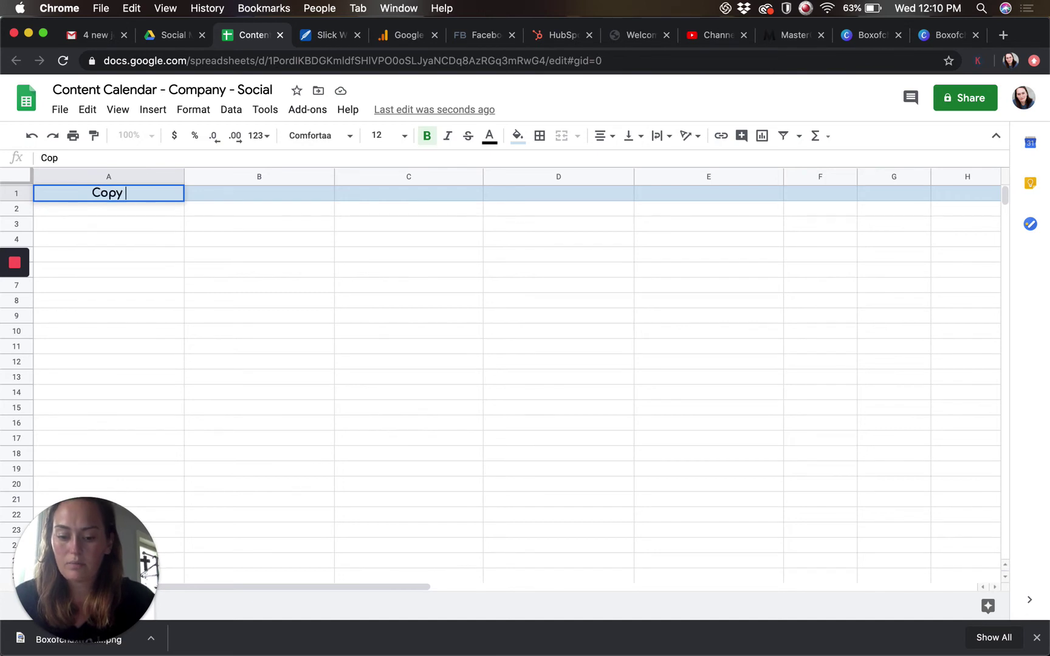
{"action": "type", "text": "Approvals"}
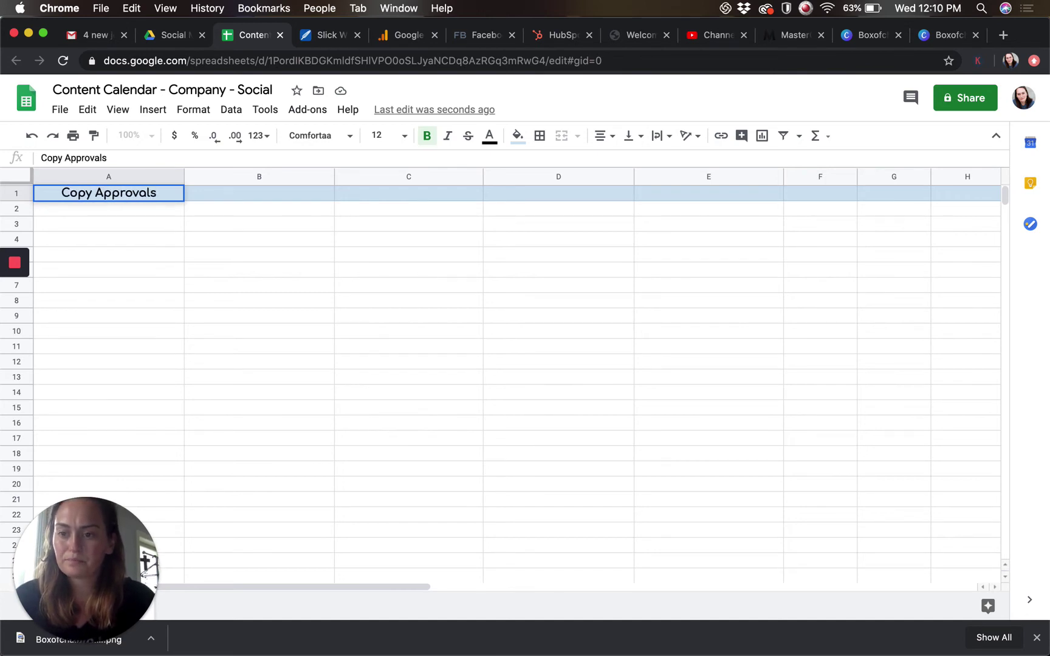
{"action": "left_click", "coordinate": [274, 195]}
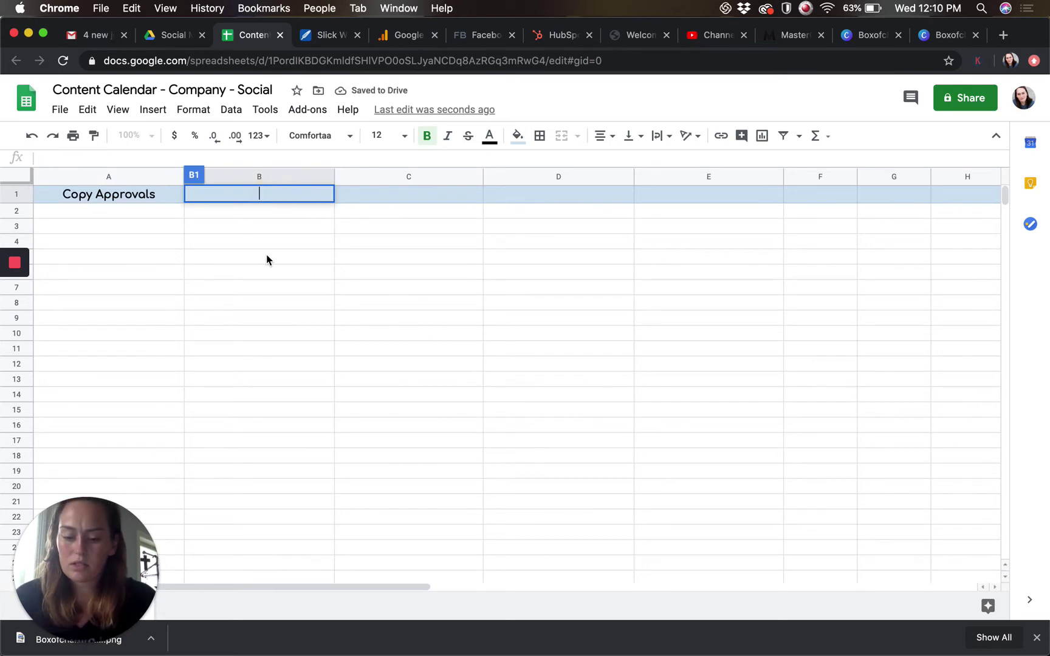
{"action": "type", "text": "Graphic APpro"}
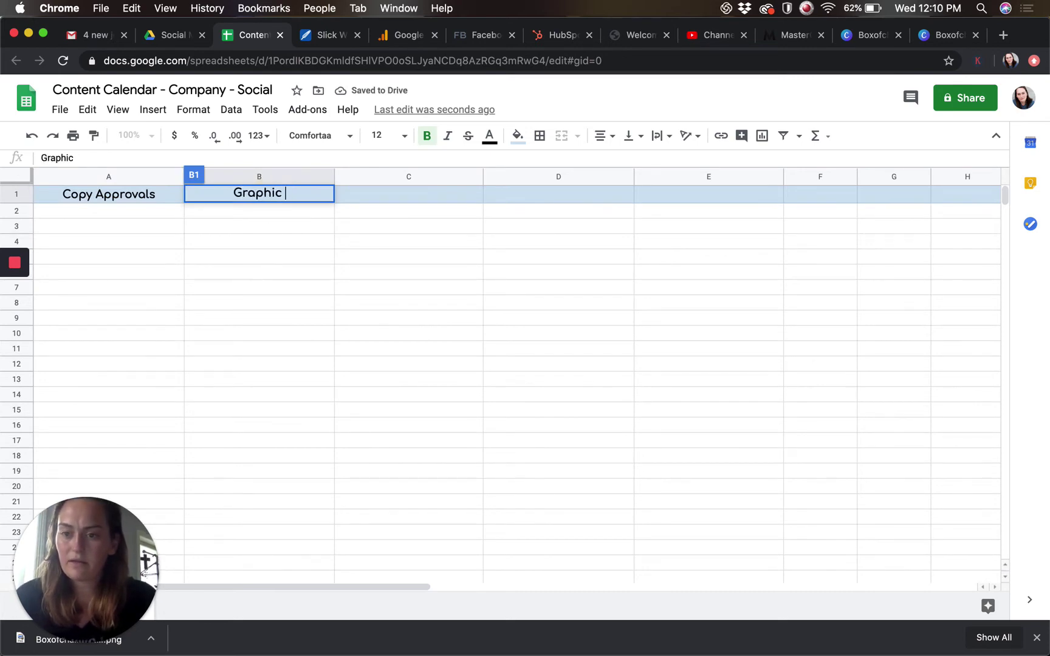
{"action": "key", "text": "BackSpace"}
{"action": "key", "text": "BackSpace"}
{"action": "key", "text": "BackSpace"}
{"action": "key", "text": "BackSpace"}
{"action": "type", "text": "pprovals"}
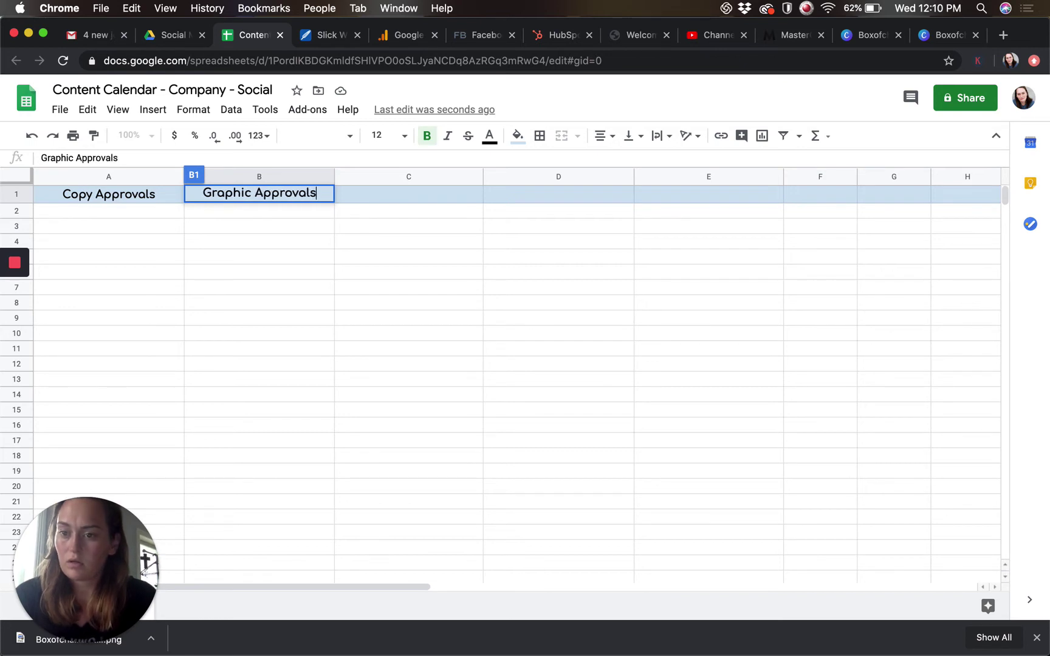
{"action": "key", "text": "Tab"}
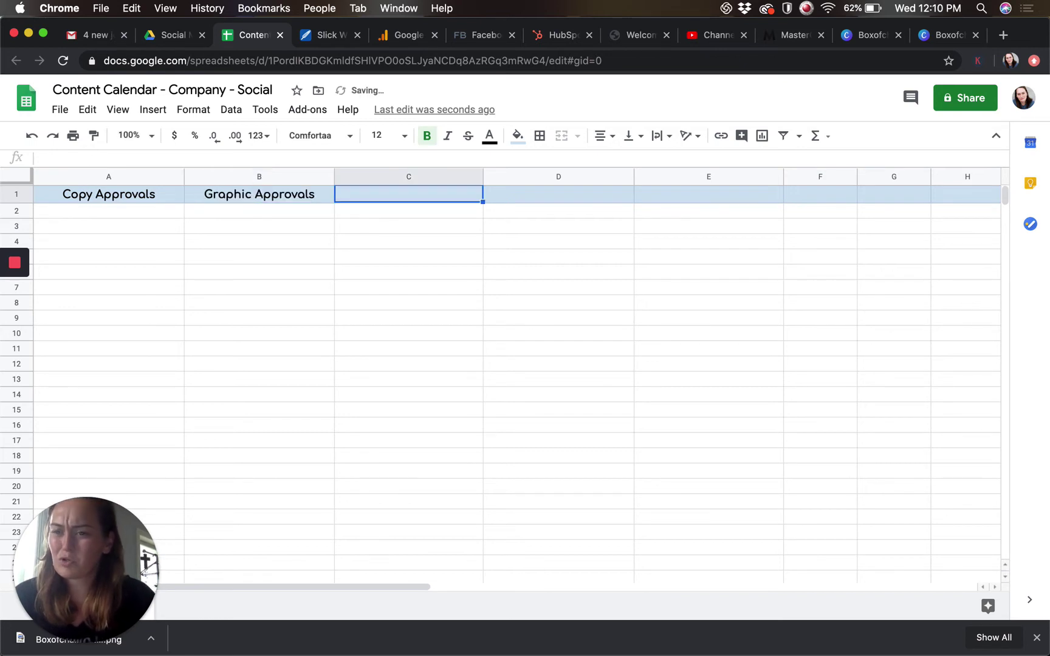
Step: Set the font size of header cells A1 through H1 to 11
{"action": "left_click", "coordinate": [151, 199]}
{"action": "left_click", "coordinate": [962, 198], "text": "shift"}
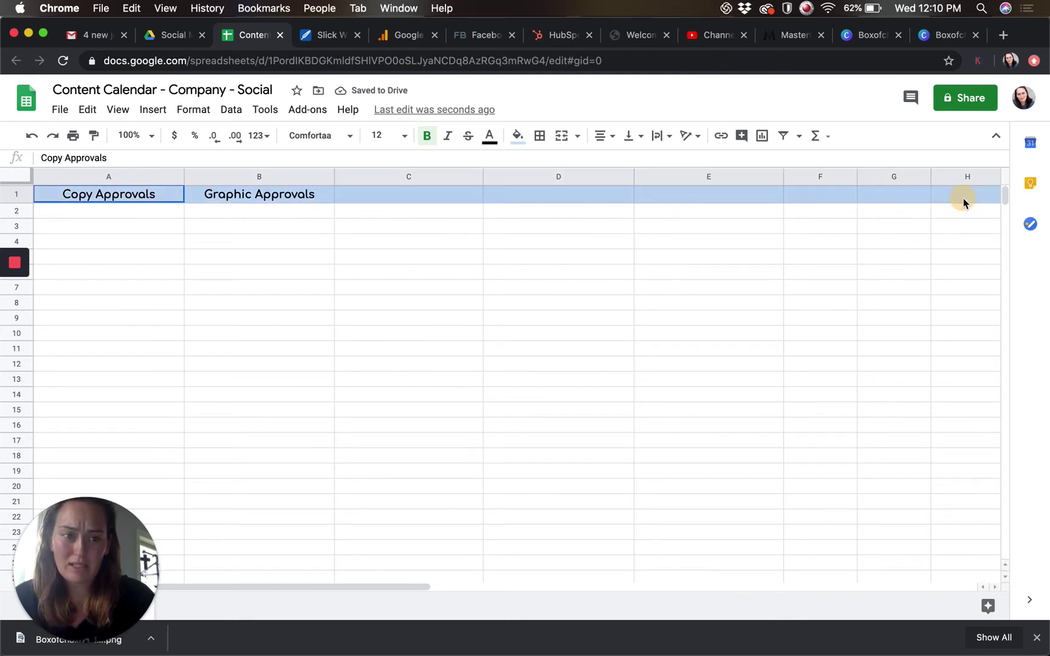
{"action": "left_click", "coordinate": [409, 134]}
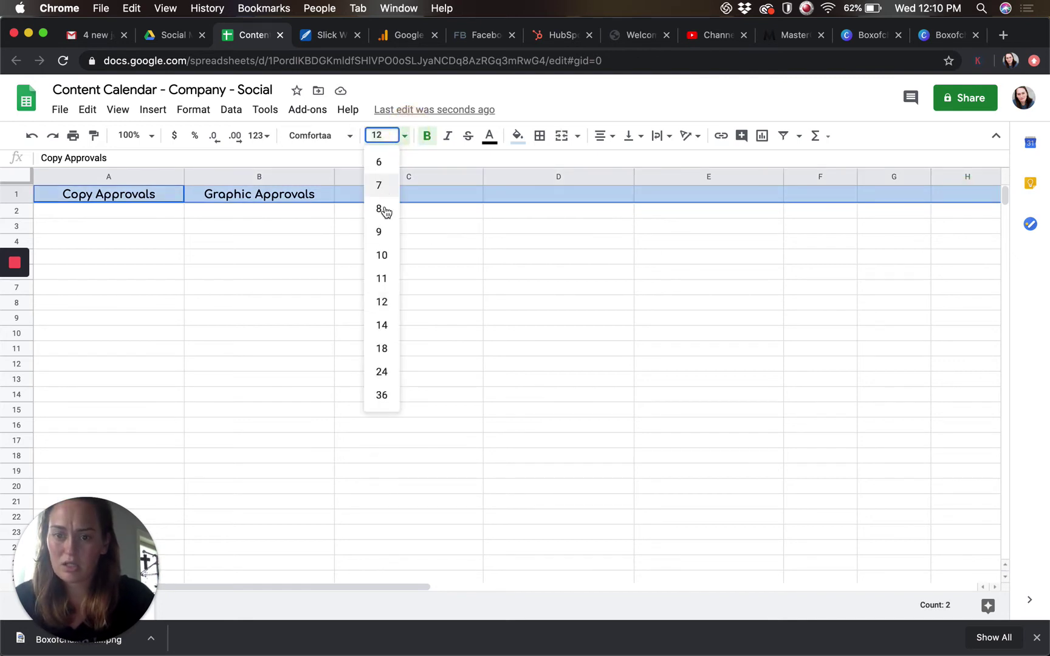
{"action": "left_click", "coordinate": [389, 278]}
Step: Enter the headers "Scheduling" in C1, "Copy" in D1 and "Graphic" in E1
{"action": "left_click", "coordinate": [409, 199]}
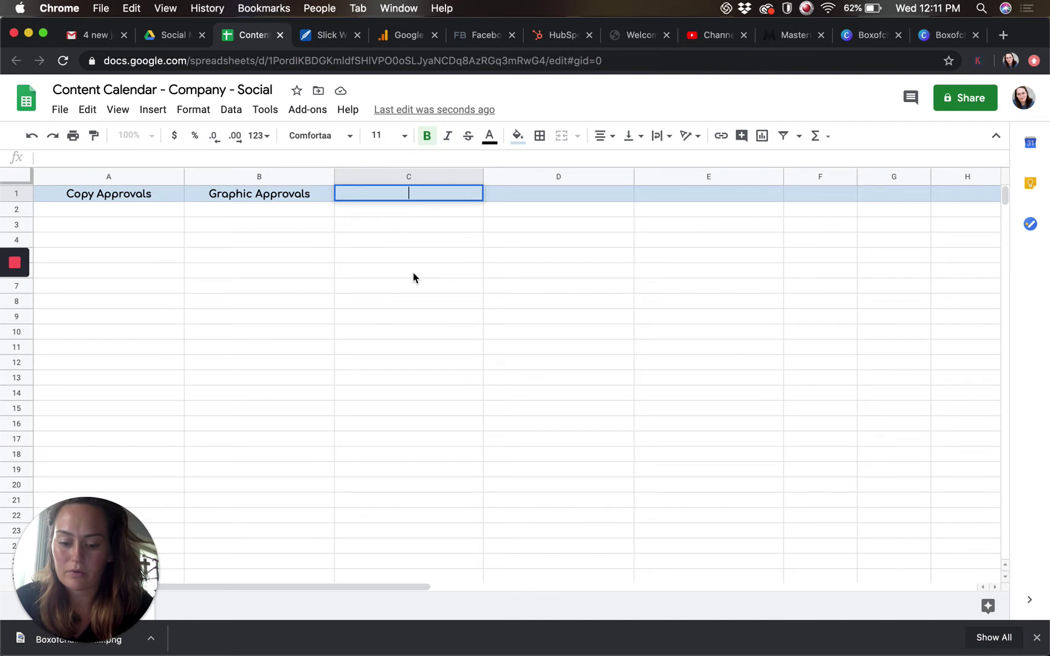
{"action": "type", "text": "Scheduling"}
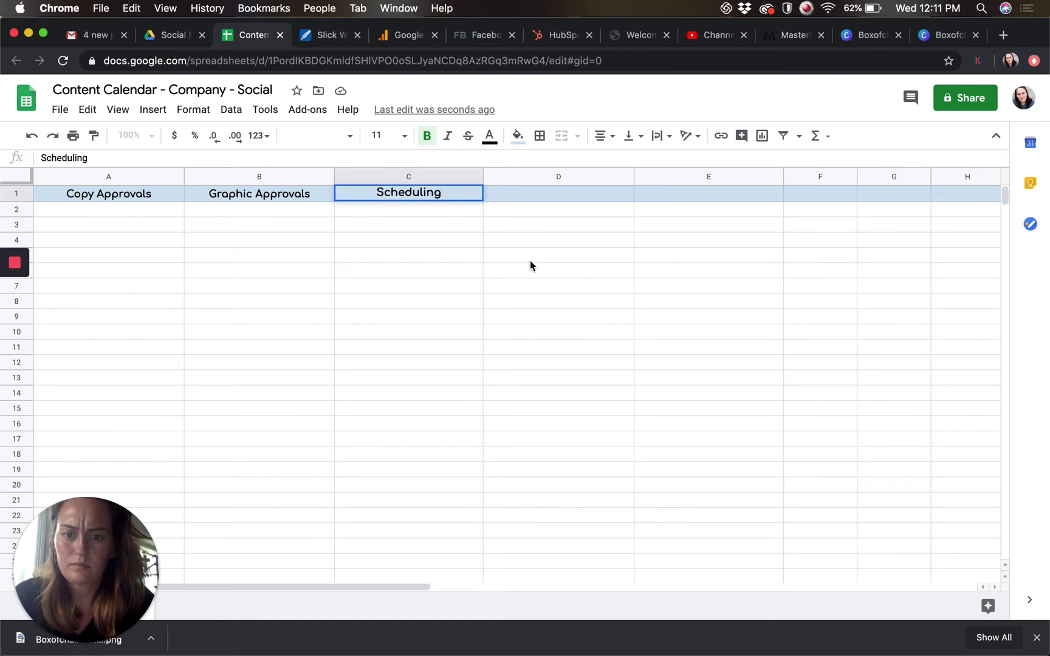
{"action": "left_click", "coordinate": [574, 195]}
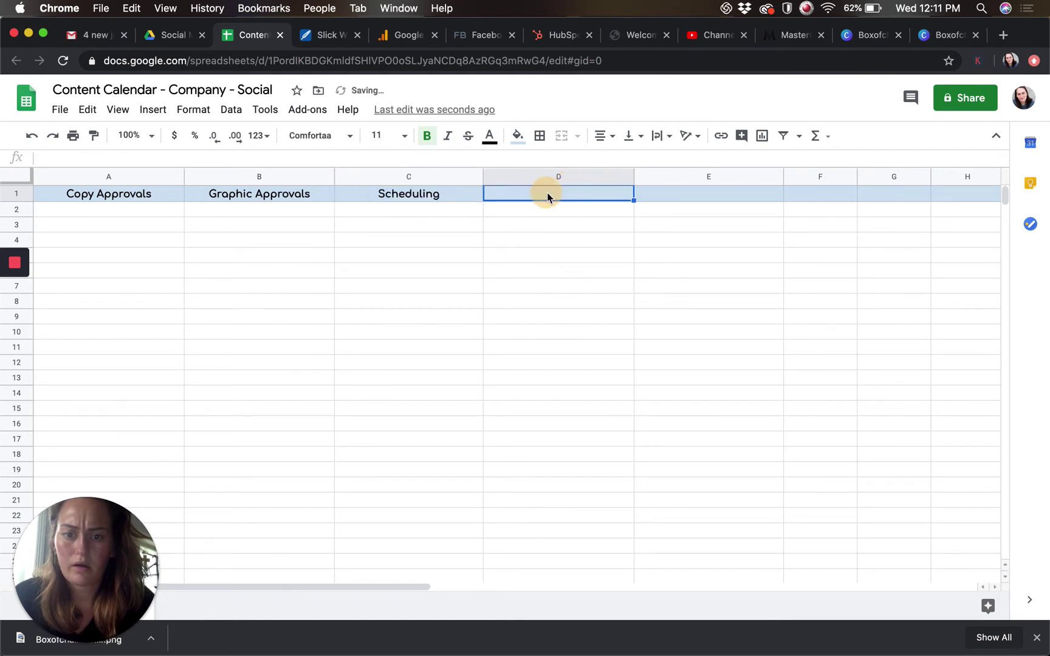
{"action": "type", "text": "Copy"}
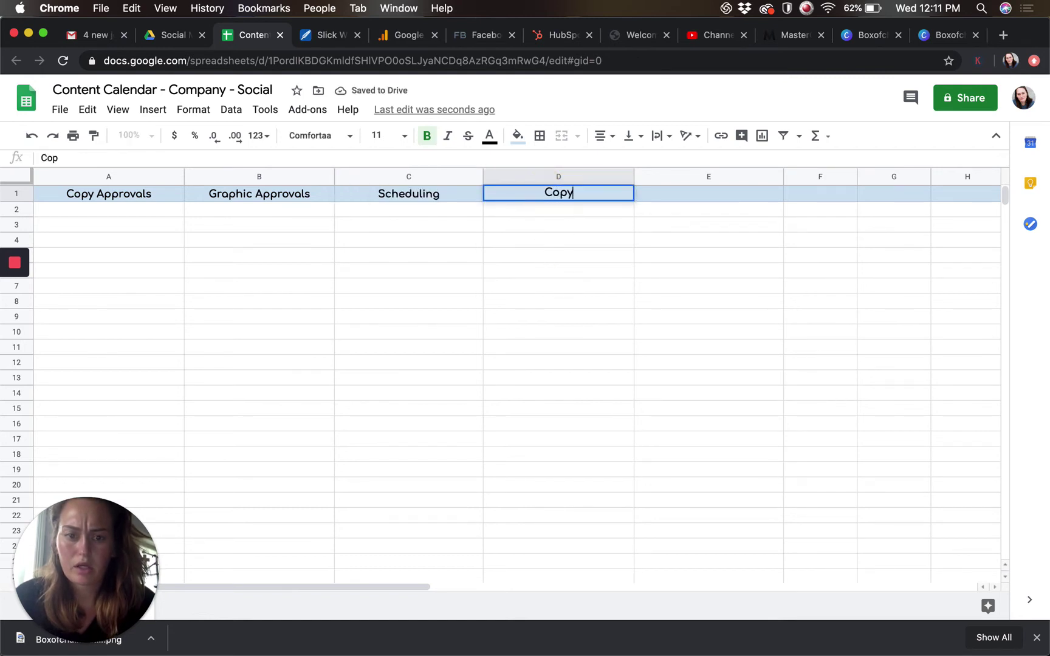
{"action": "left_click", "coordinate": [716, 196]}
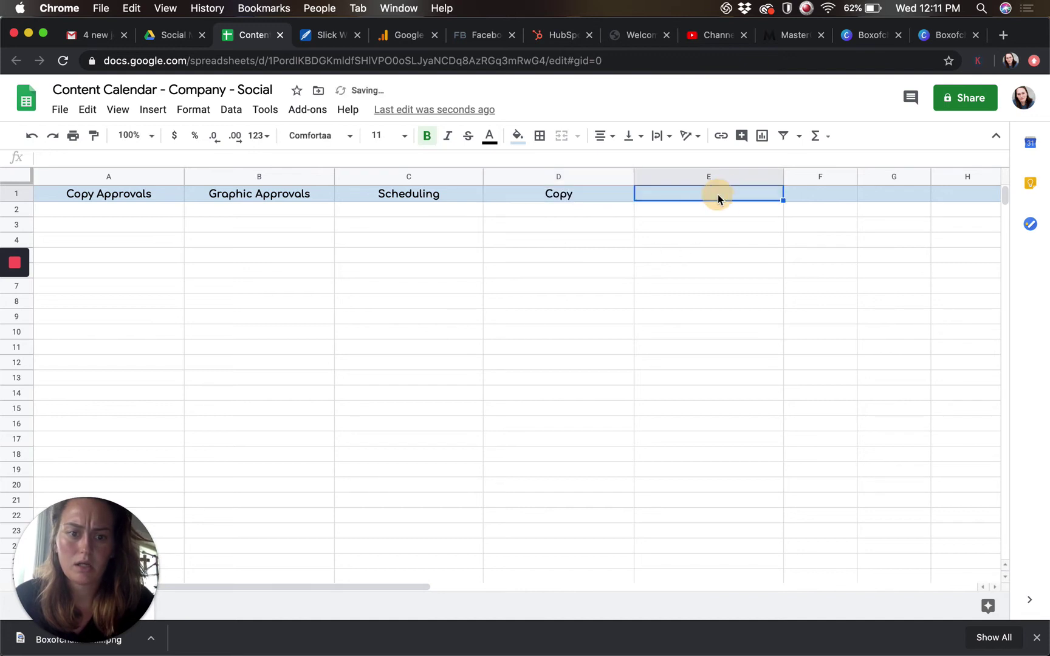
{"action": "type", "text": "Graphic"}
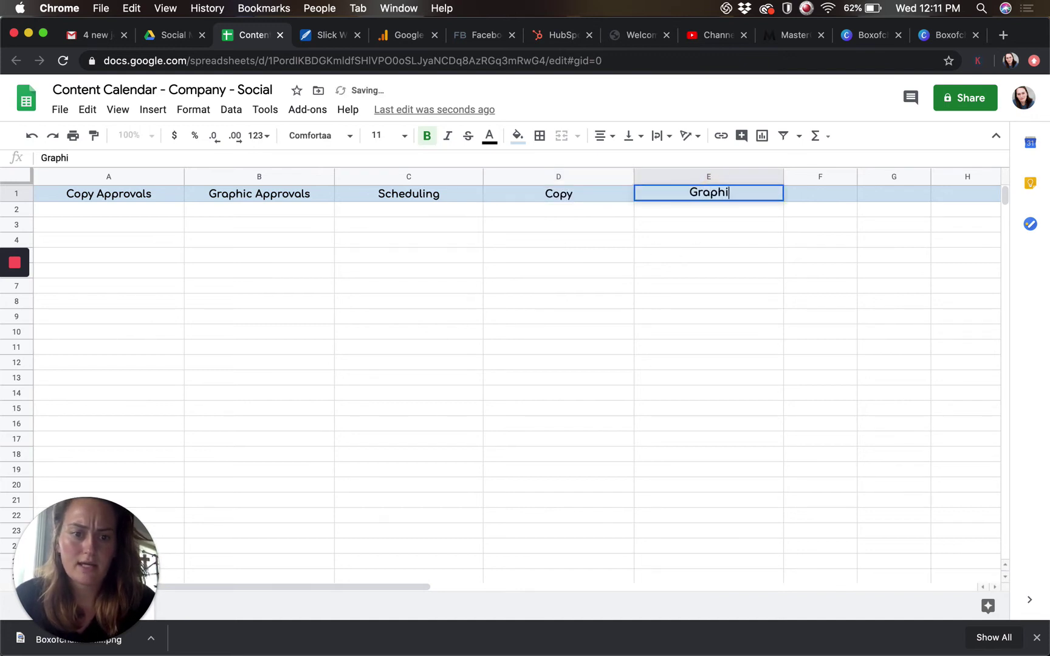
Step: Widen the Copy column D and the Graphic column E
{"action": "left_click_drag", "start_coordinate": [637, 179], "coordinate": [715, 177]}
{"action": "left_click", "coordinate": [818, 249]}
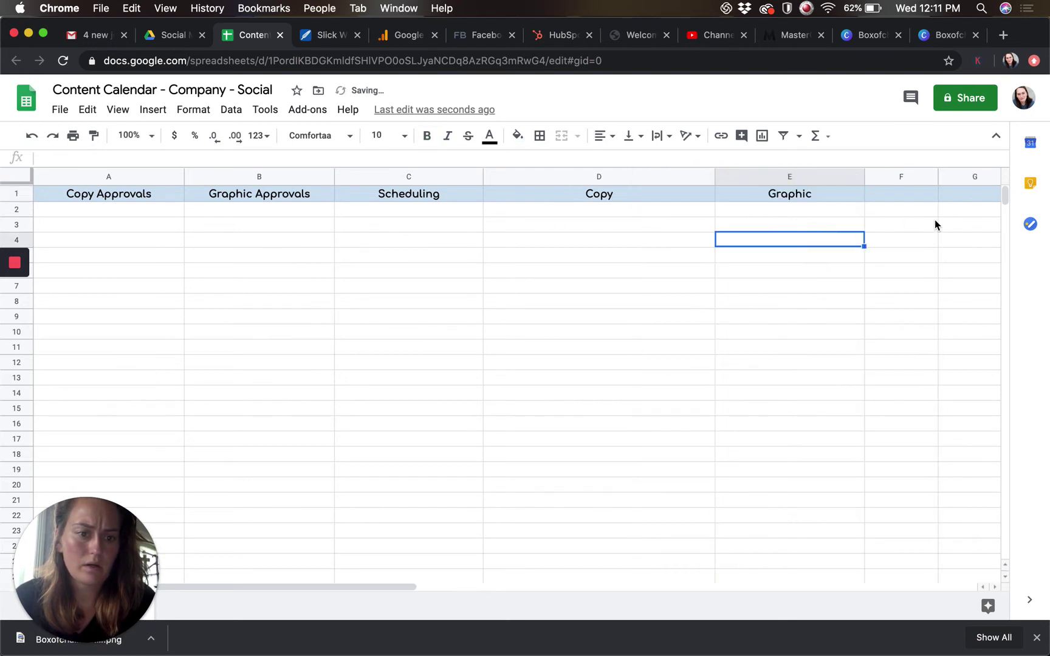
{"action": "scroll", "coordinate": [935, 222], "scroll_direction": "right", "scroll_amount": 5}
{"action": "left_click_drag", "start_coordinate": [566, 180], "coordinate": [615, 176]}
Step: Enter the headers "FB" in F1, "INSTA" in G1 and "TWITTER" in H1
{"action": "left_click", "coordinate": [643, 195]}
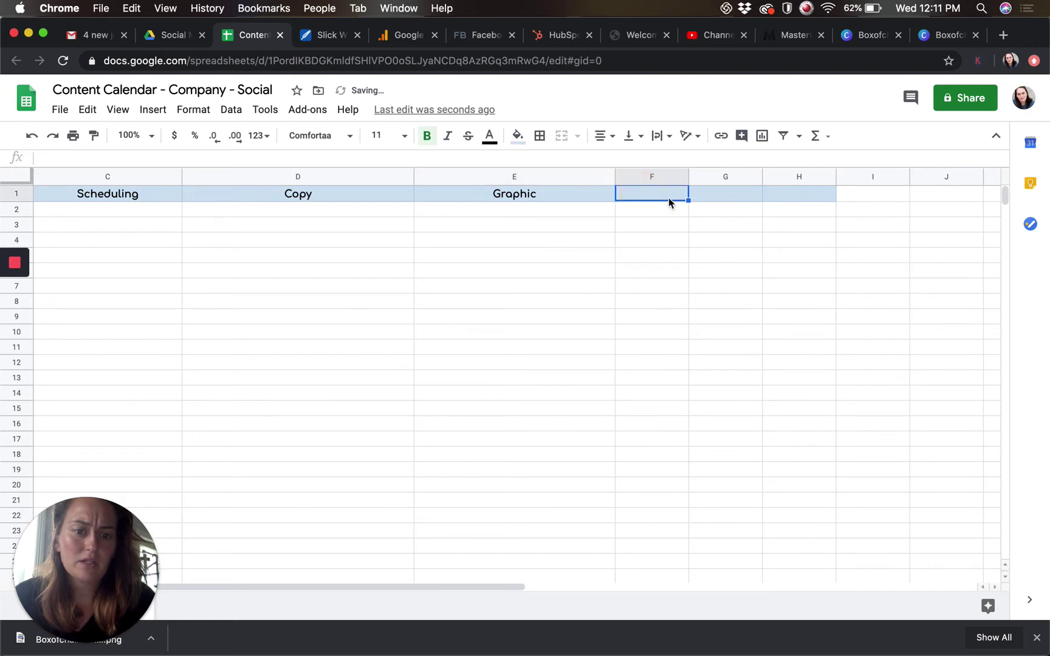
{"action": "type", "text": "FB"}
{"action": "key", "text": "Tab"}
{"action": "type", "text": "INSTA"}
{"action": "key", "text": "Tab"}
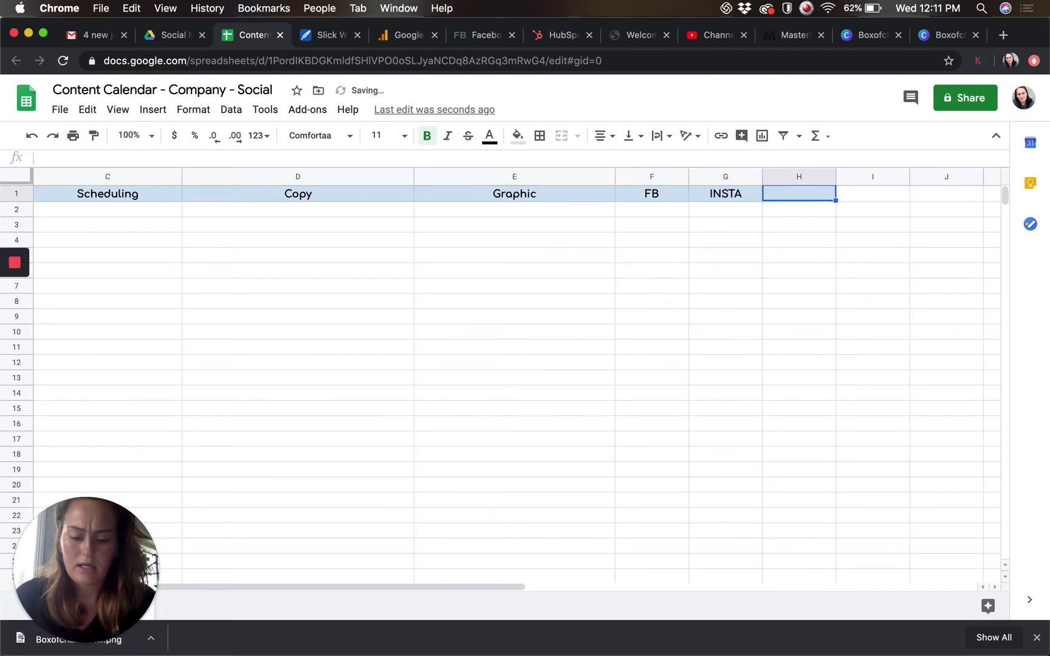
{"action": "type", "text": "TWITTER"}
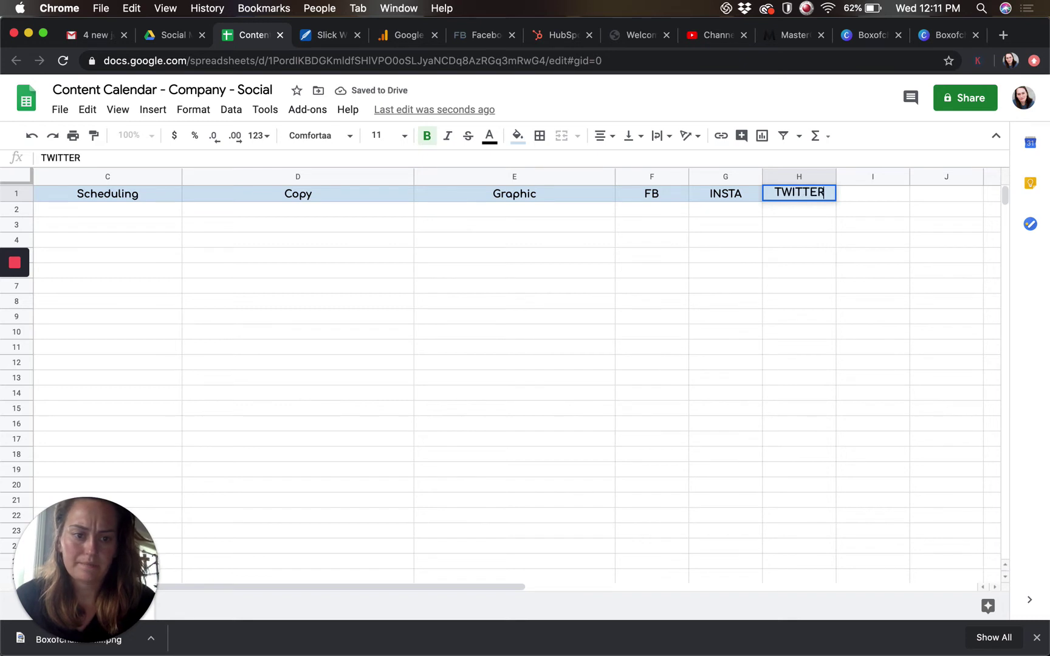
{"action": "left_click", "coordinate": [661, 209]}
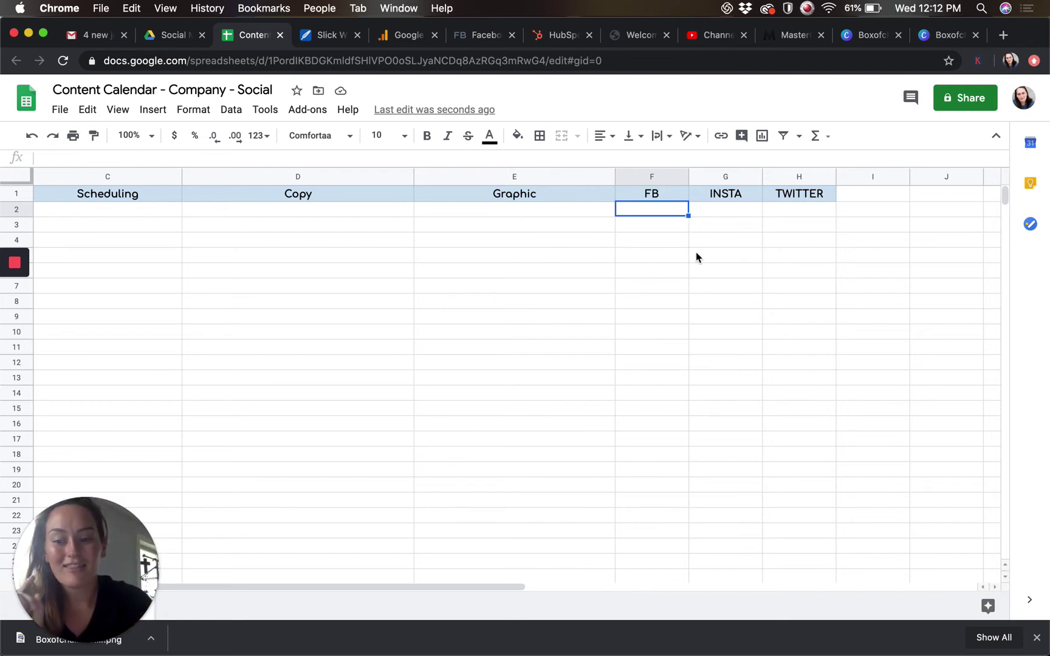
Step: Insert checkboxes in cells F2 through H25 under the FB, INSTA and TWITTER headers
{"action": "scroll", "coordinate": [711, 426], "scroll_direction": "down", "scroll_amount": 2}
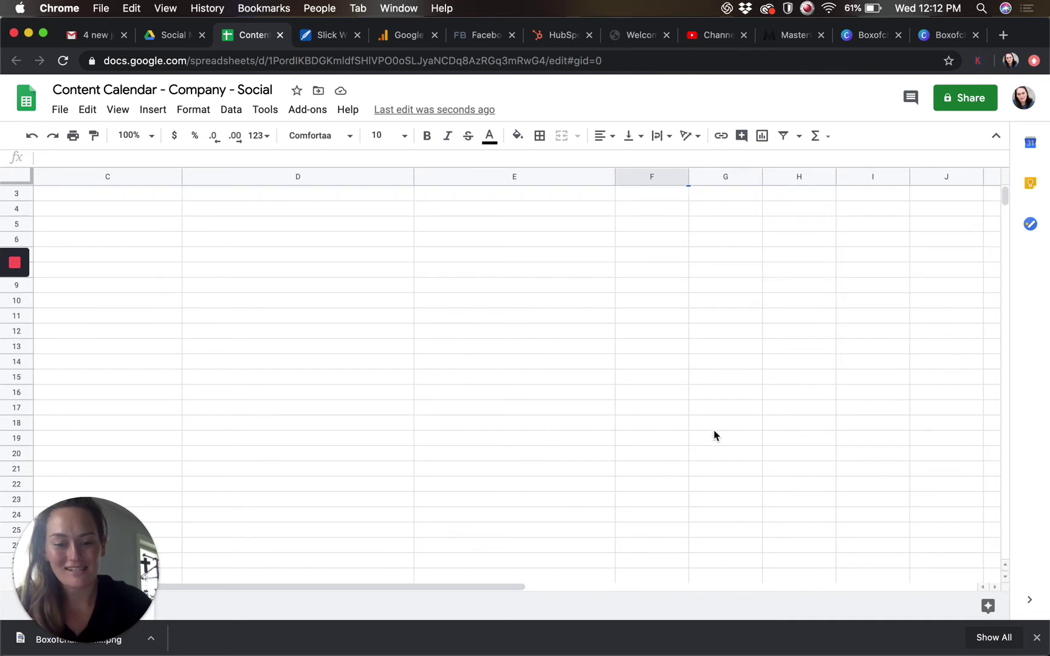
{"action": "scroll", "coordinate": [715, 436], "scroll_direction": "up", "scroll_amount": 2}
{"action": "left_click", "coordinate": [666, 215]}
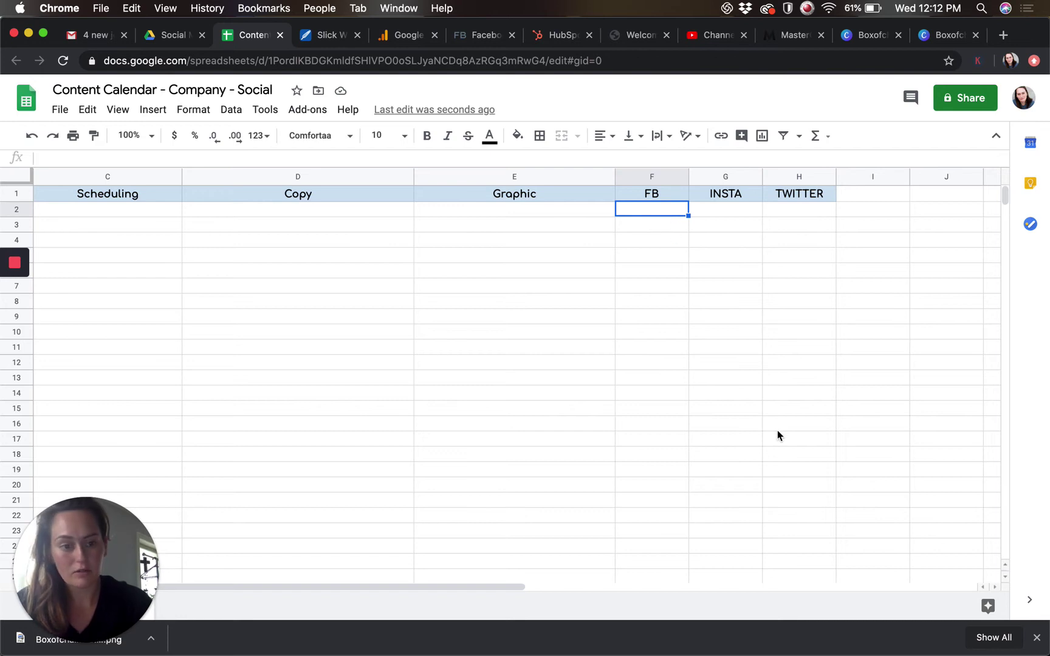
{"action": "left_click", "coordinate": [815, 564], "text": "shift"}
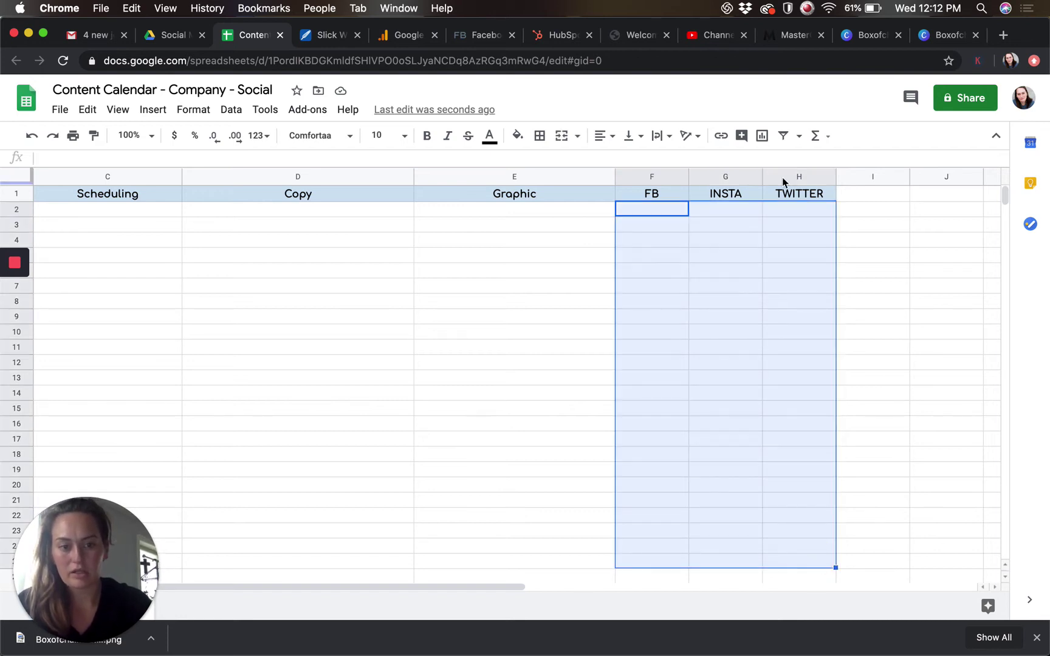
{"action": "left_click", "coordinate": [154, 111]}
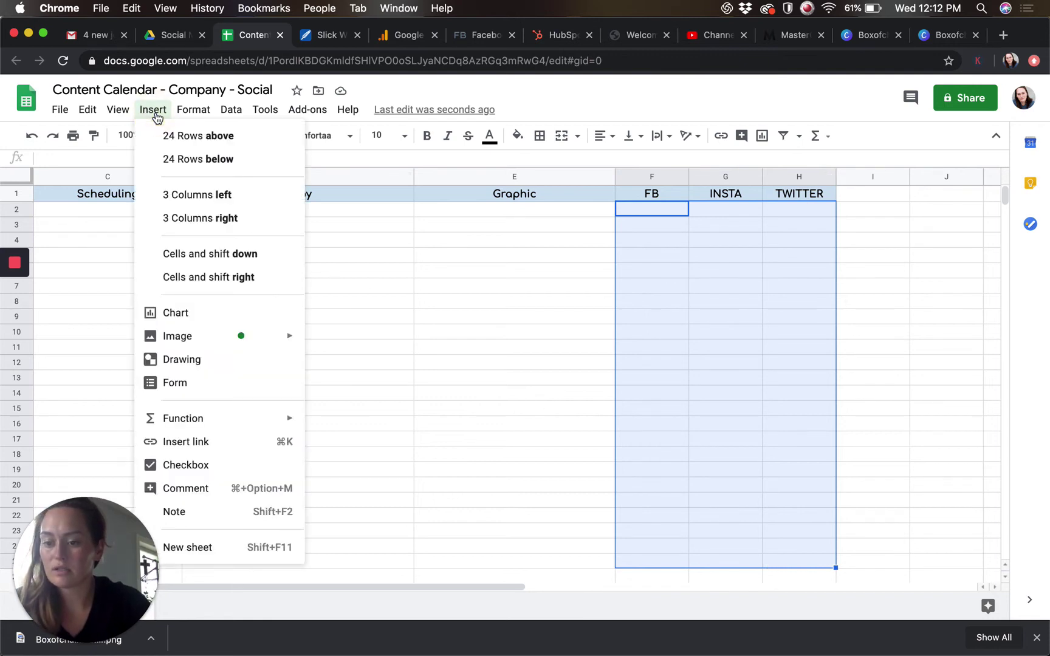
{"action": "left_click", "coordinate": [238, 473]}
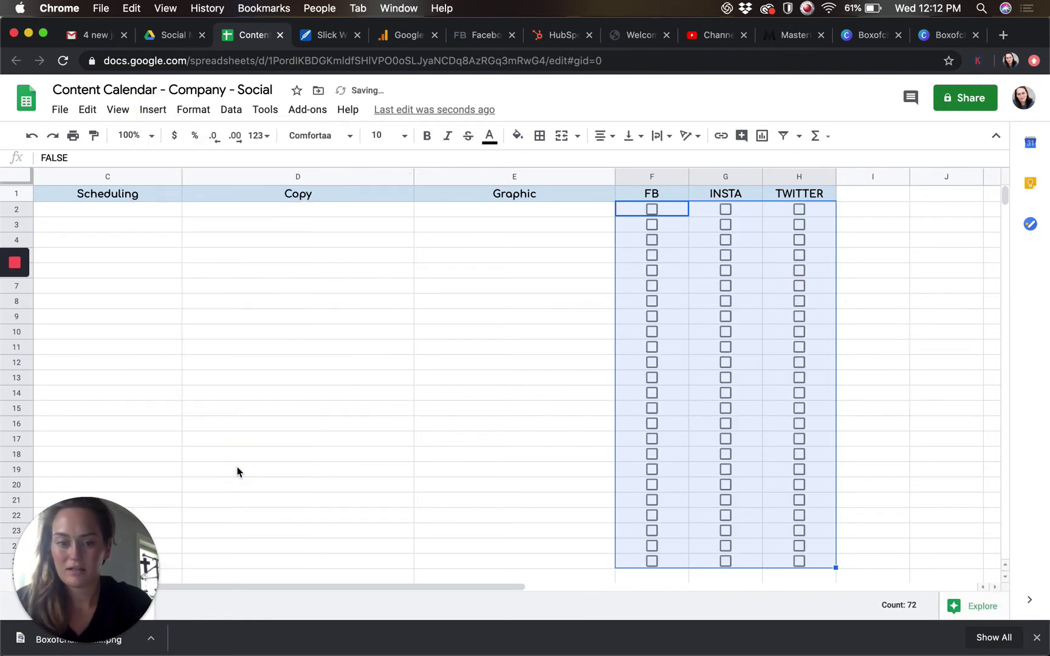
{"action": "left_click", "coordinate": [553, 214]}
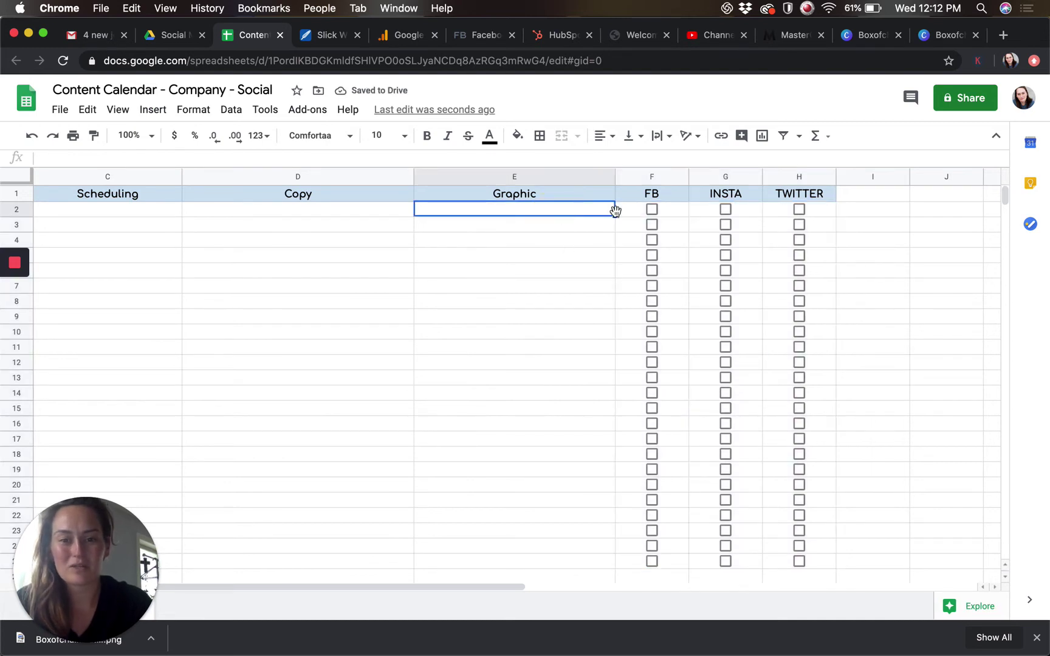
Step: Tick and then clear the FB, INSTA and TWITTER checkboxes in row 2
{"action": "left_click", "coordinate": [652, 210]}
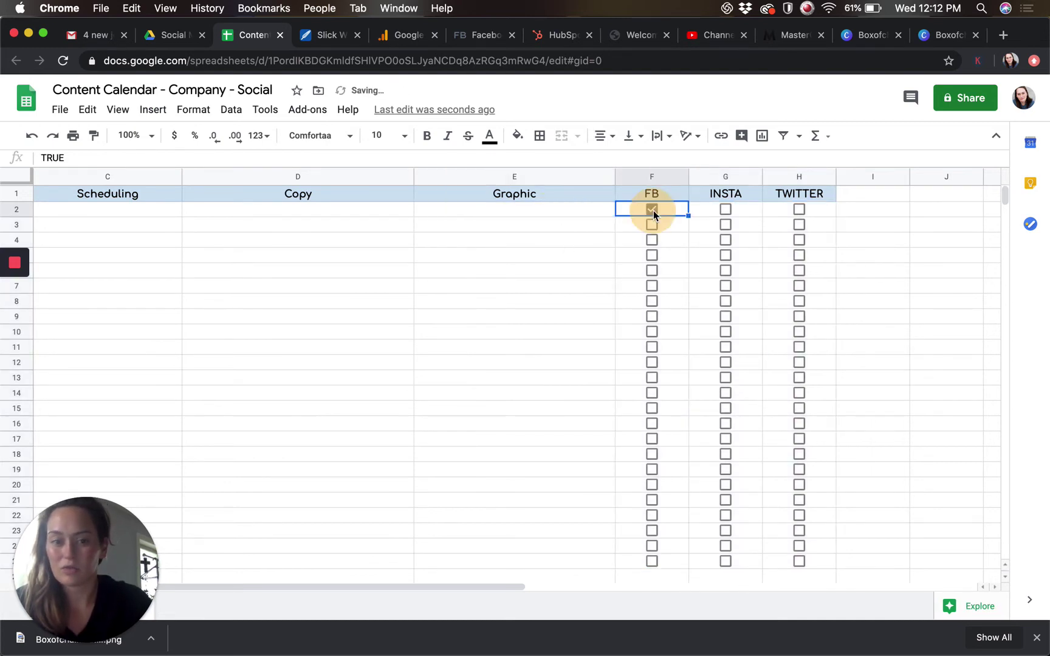
{"action": "left_click", "coordinate": [726, 213]}
{"action": "left_click", "coordinate": [799, 211]}
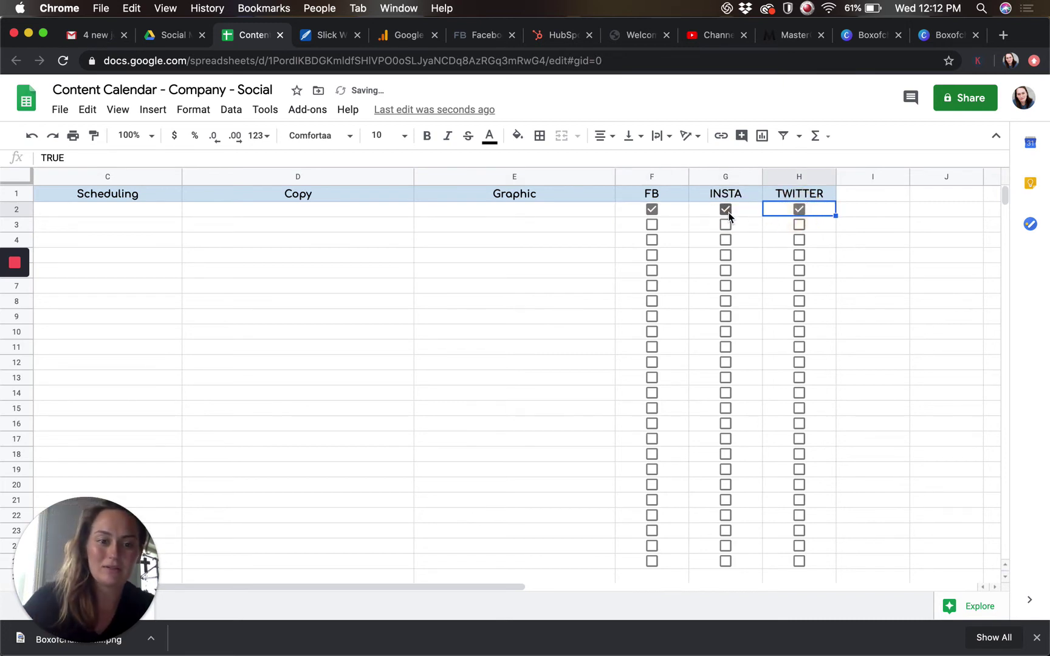
{"action": "left_click", "coordinate": [725, 210]}
{"action": "left_click", "coordinate": [652, 210]}
{"action": "left_click", "coordinate": [799, 210]}
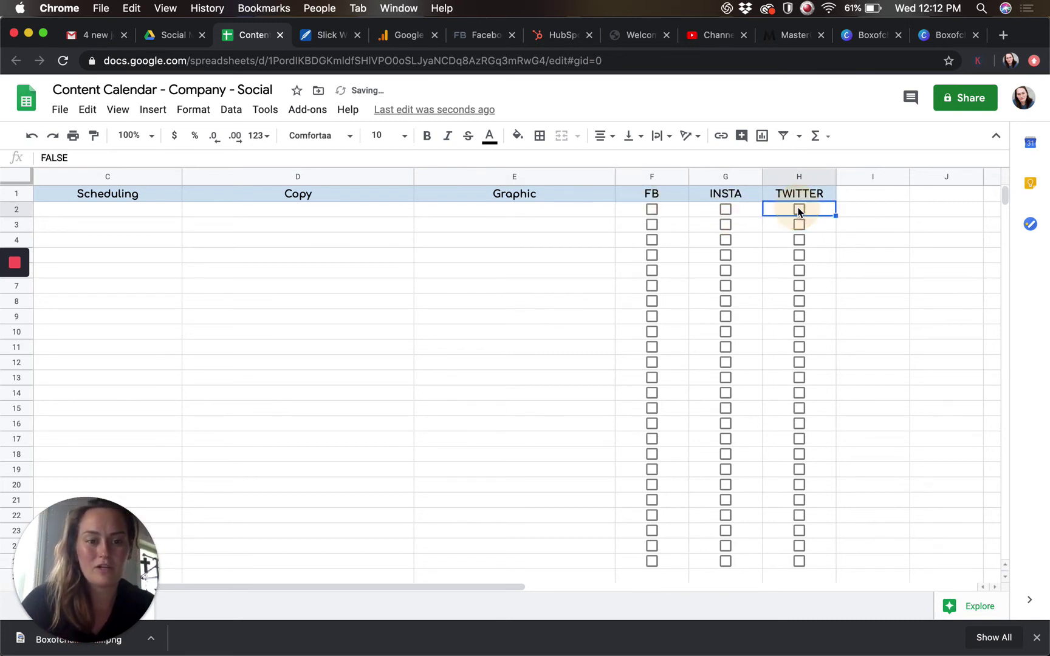
Step: Insert a new column directly after the Graphic column and enter the header "Hashtags" in F1
{"action": "left_click", "coordinate": [585, 180]}
{"action": "right_click", "coordinate": [584, 180]}
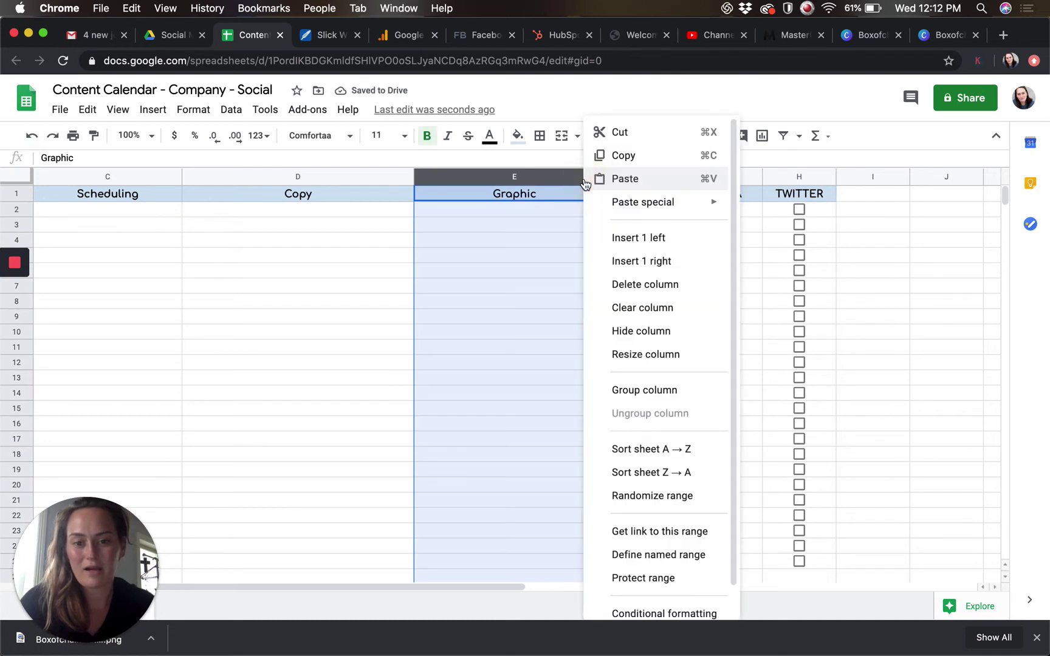
{"action": "left_click", "coordinate": [663, 261]}
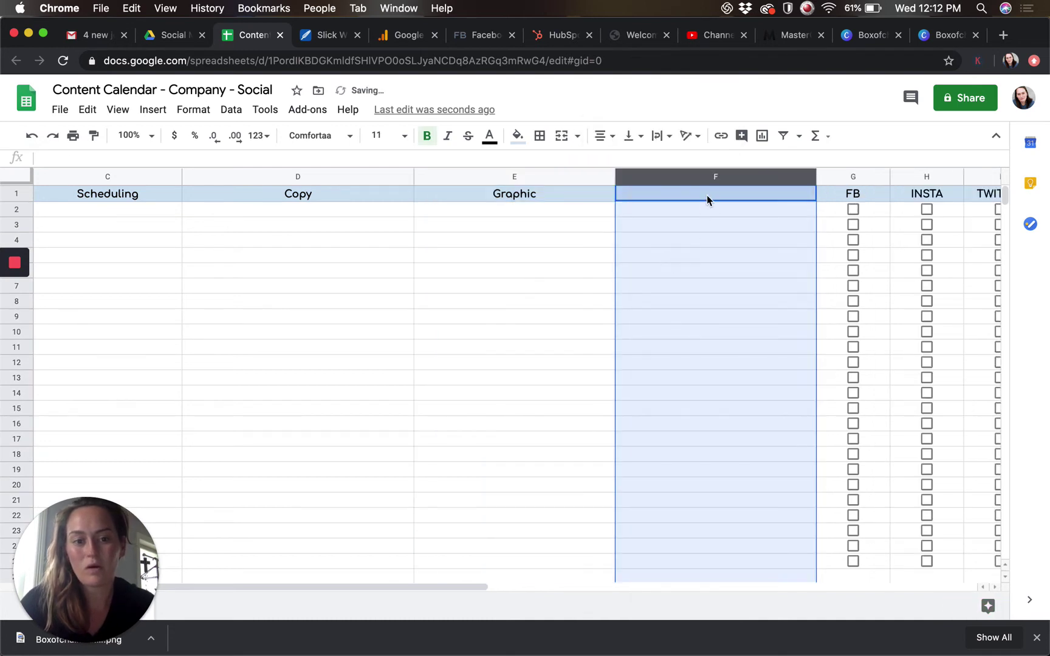
{"action": "left_click", "coordinate": [756, 197]}
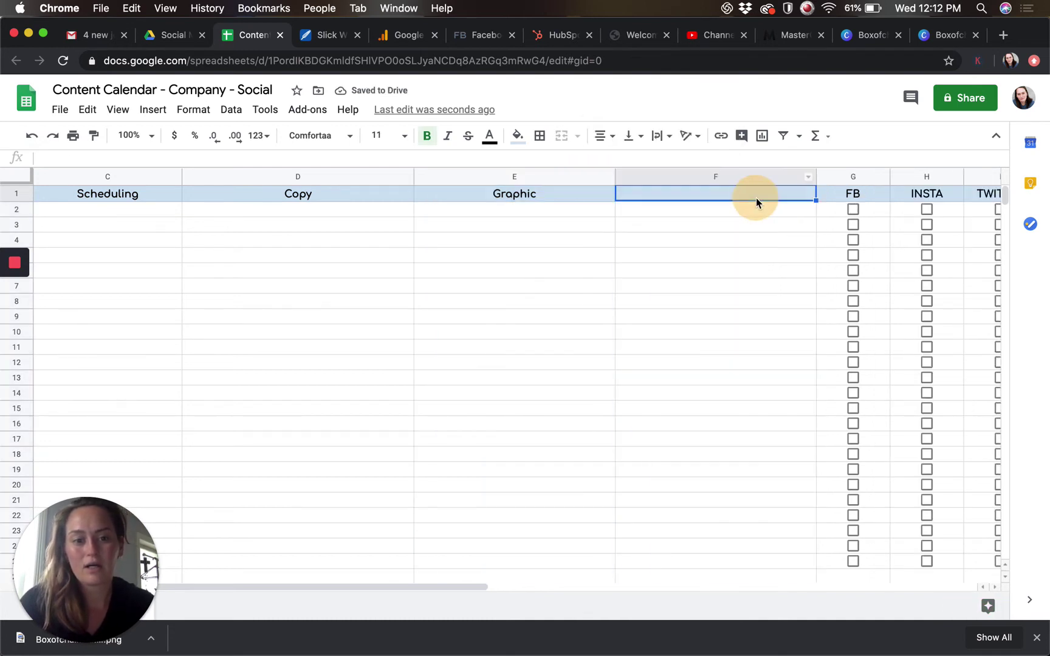
{"action": "type", "text": "Hashtags"}
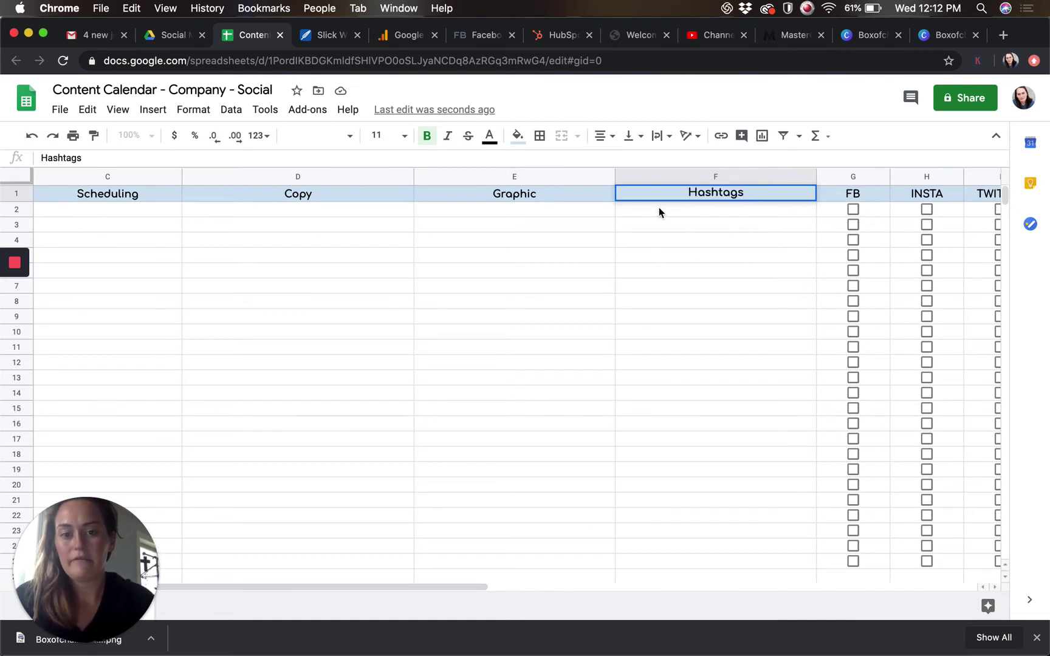
{"action": "key", "text": "Return"}
Step: Narrow the Copy Approvals column A and the Graphic Approvals column B to fit closely around their headers
{"action": "scroll", "coordinate": [547, 225], "scroll_direction": "left", "scroll_amount": 5}
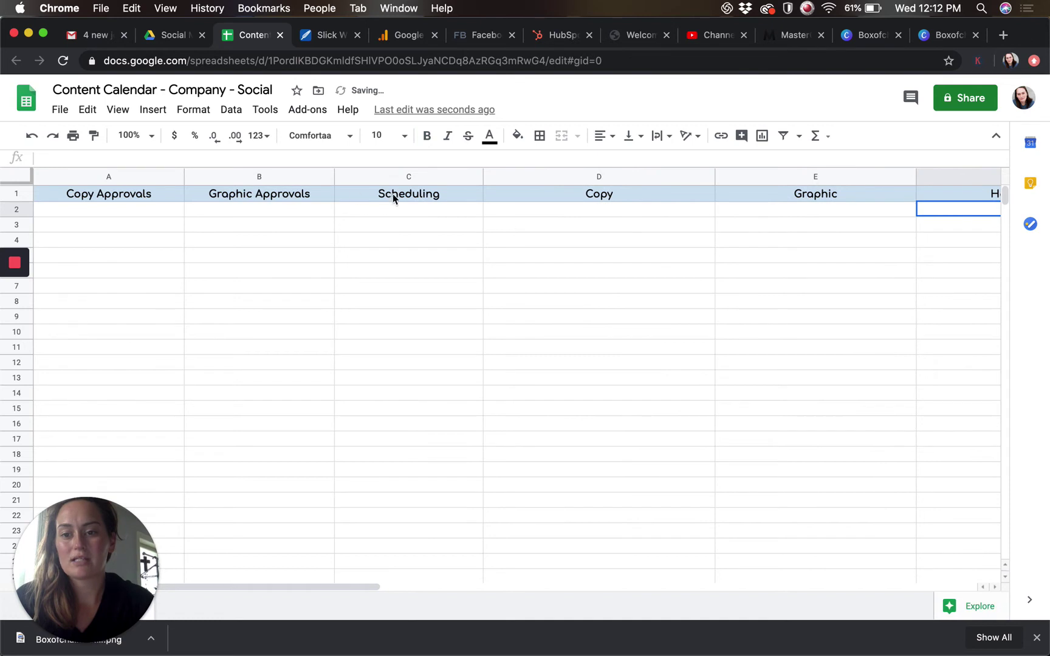
{"action": "left_click_drag", "start_coordinate": [183, 176], "coordinate": [138, 176]}
{"action": "left_click_drag", "start_coordinate": [285, 176], "coordinate": [259, 176]}
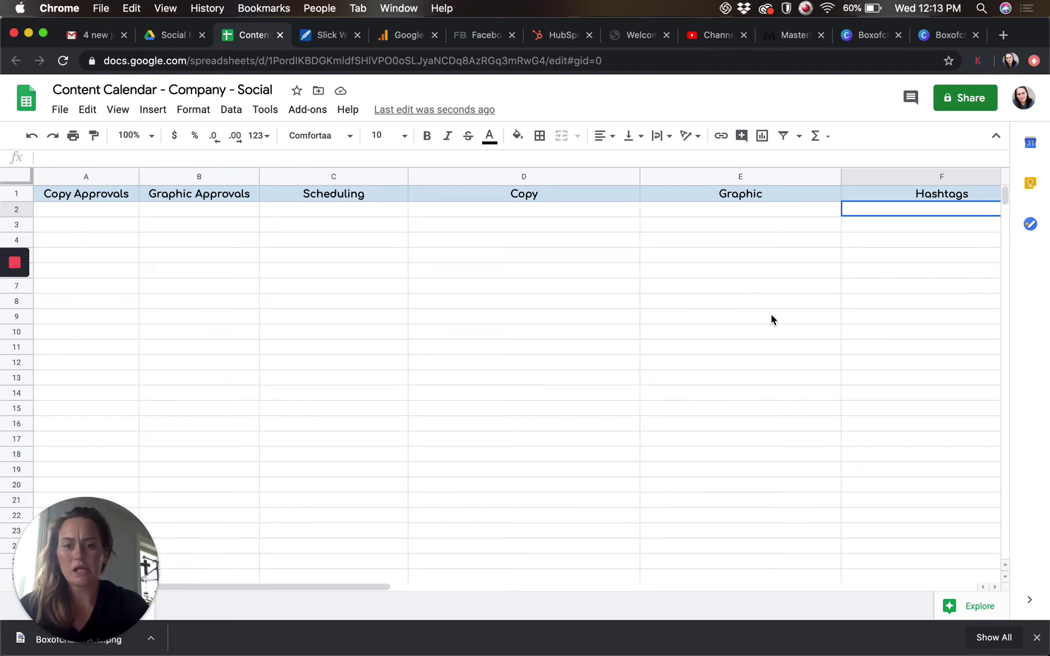
Step: Switch to Finder and copy the name of the "Boxofchalkolates Posts.png" file in Downloads, without its extension
{"action": "left_click", "coordinate": [535, 214]}
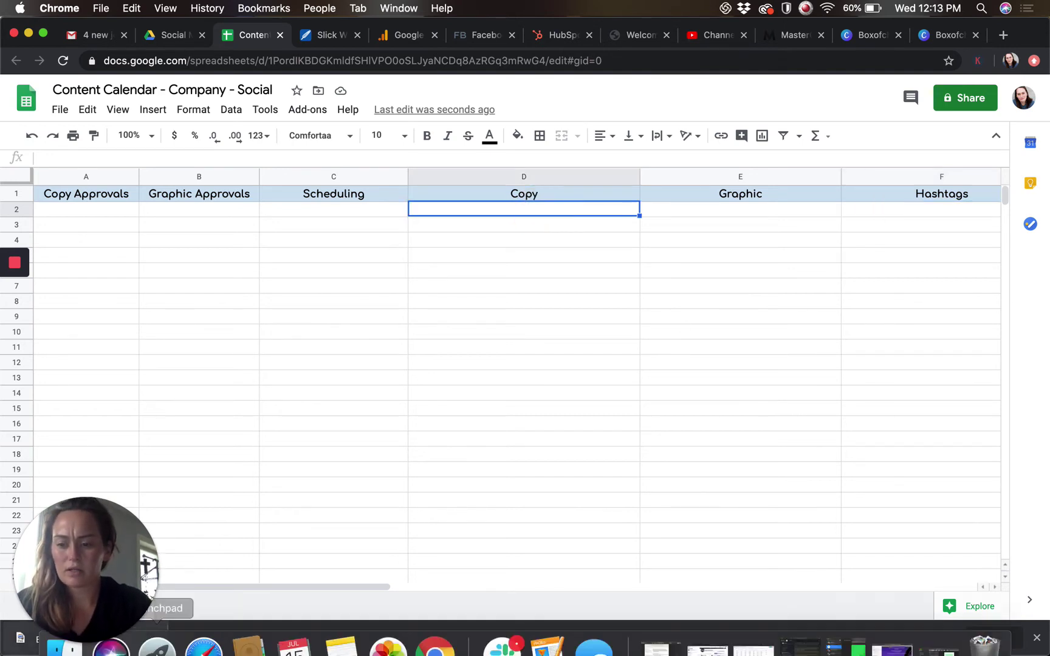
{"action": "left_click", "coordinate": [64, 652]}
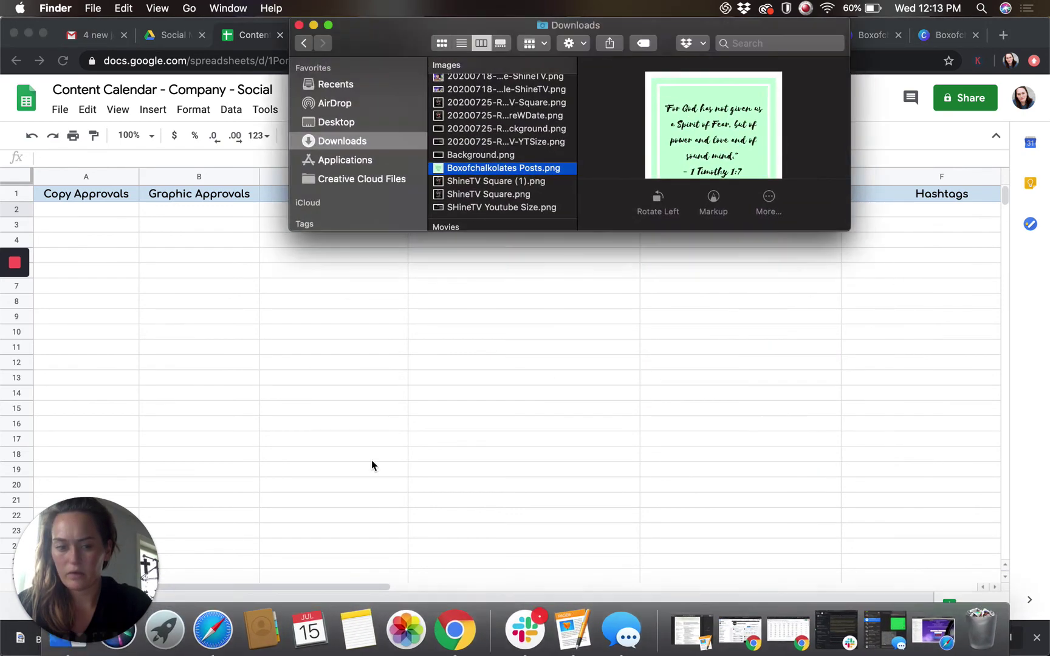
{"action": "right_click", "coordinate": [535, 172]}
{"action": "left_click", "coordinate": [577, 287]}
{"action": "key", "text": "super+c"}
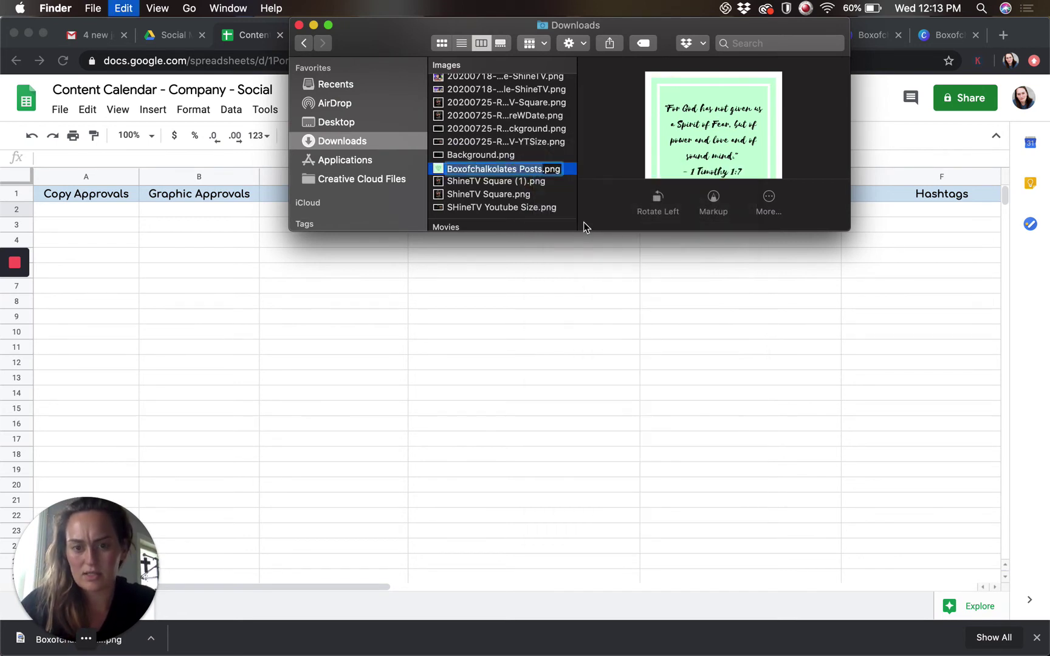
{"action": "left_click", "coordinate": [543, 173]}
{"action": "left_click", "coordinate": [529, 152]}
{"action": "left_click", "coordinate": [495, 174]}
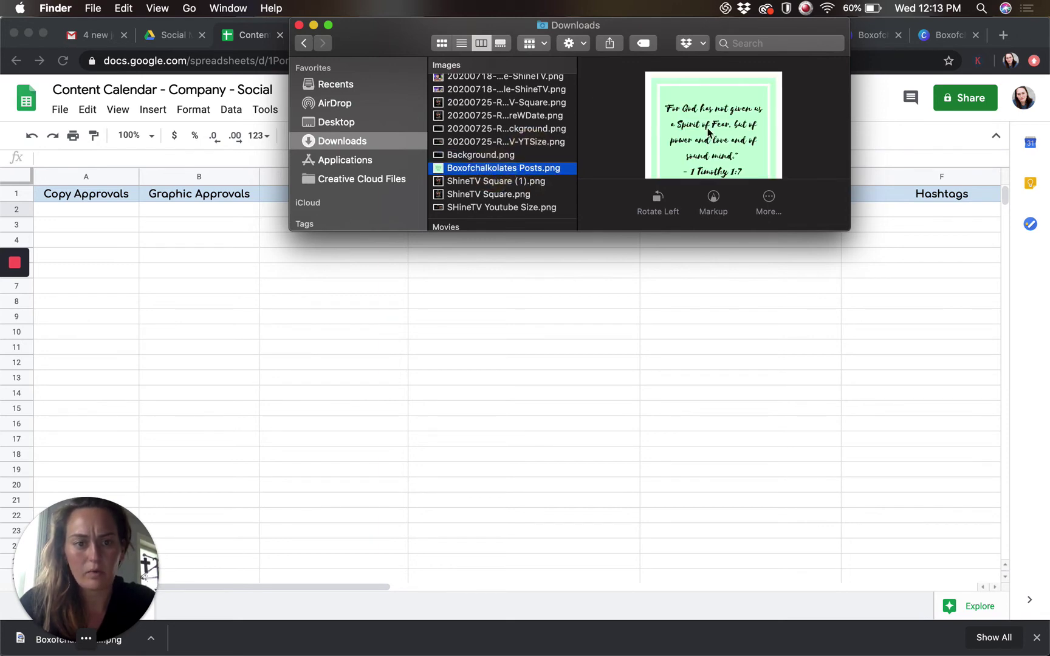
Step: View the "Boxofchalkolates Posts.png" image in Preview, minimize the Finder window and return to the spreadsheet in Chrome
{"action": "double_click", "coordinate": [699, 146]}
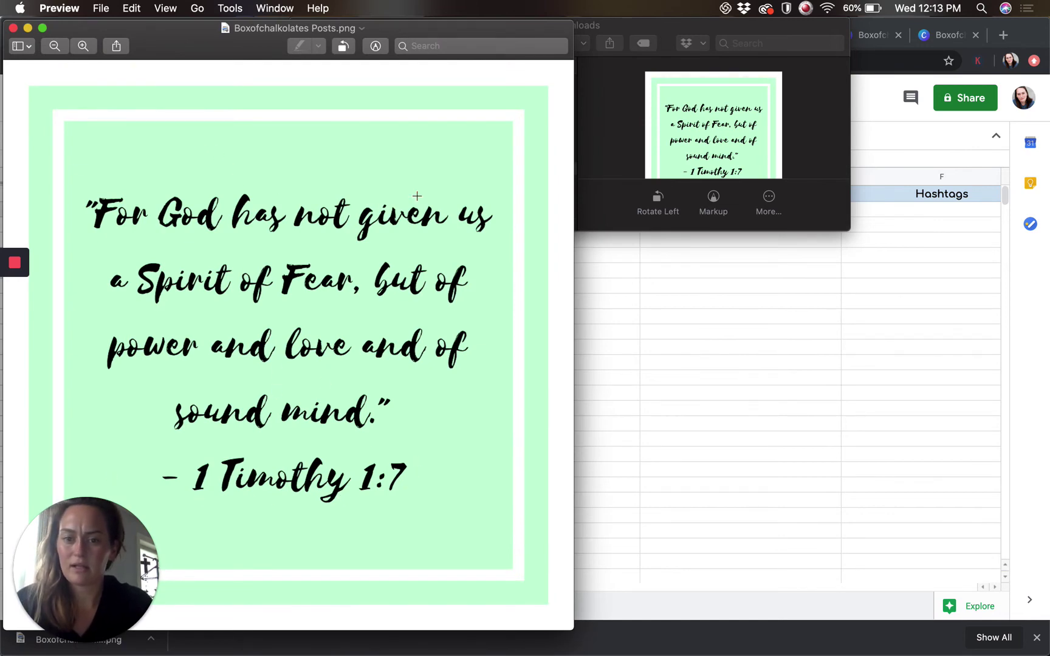
{"action": "left_click", "coordinate": [628, 129]}
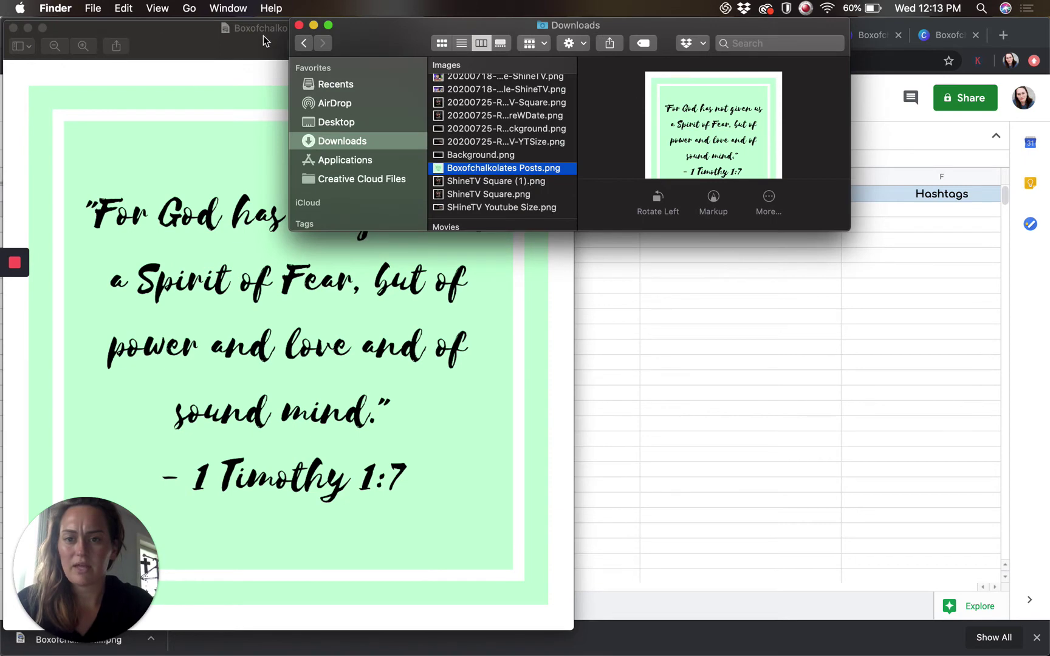
{"action": "left_click", "coordinate": [314, 25]}
{"action": "left_click", "coordinate": [747, 218]}
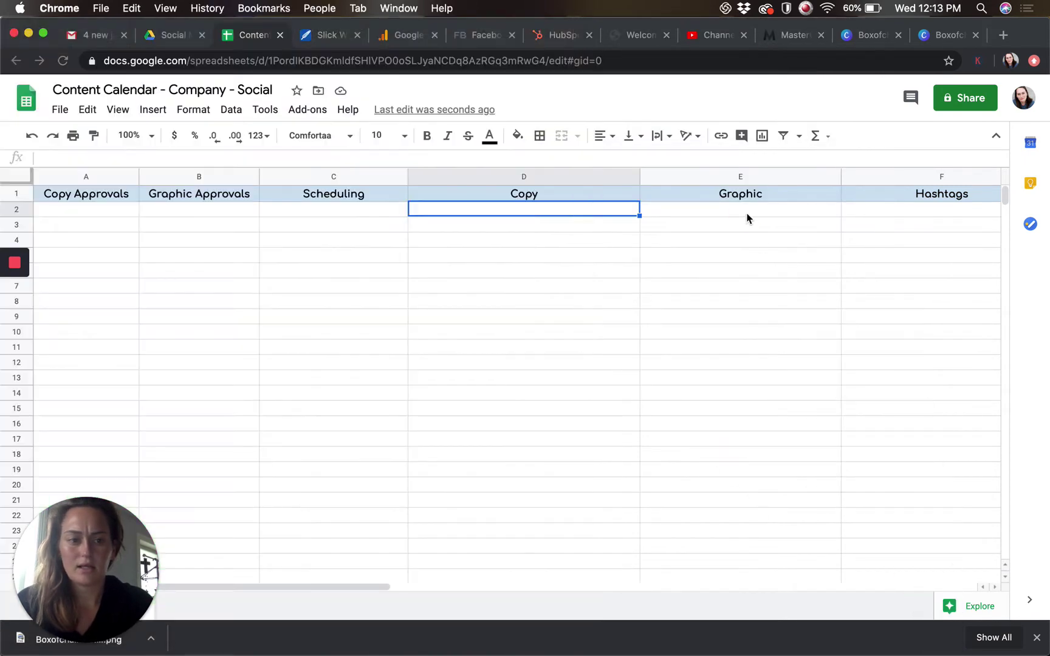
Step: Paste the copied file name into Graphic cell E2 and edit it to read "BoxofchalkolatesPosts.png"
{"action": "left_click", "coordinate": [767, 209]}
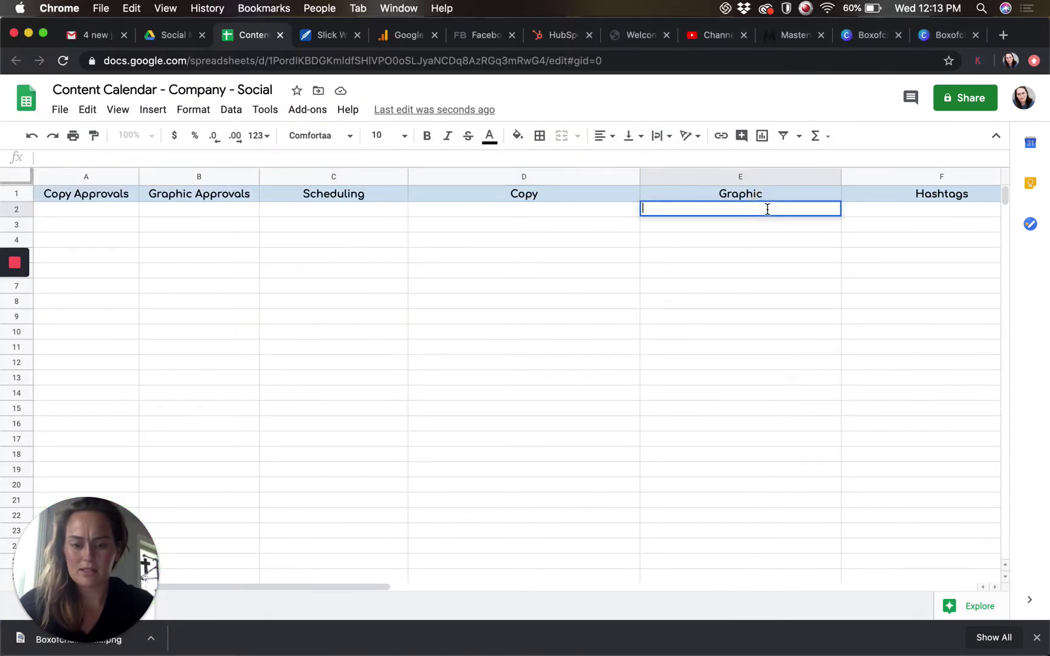
{"action": "key", "text": "super+v"}
{"action": "left_click", "coordinate": [772, 208]}
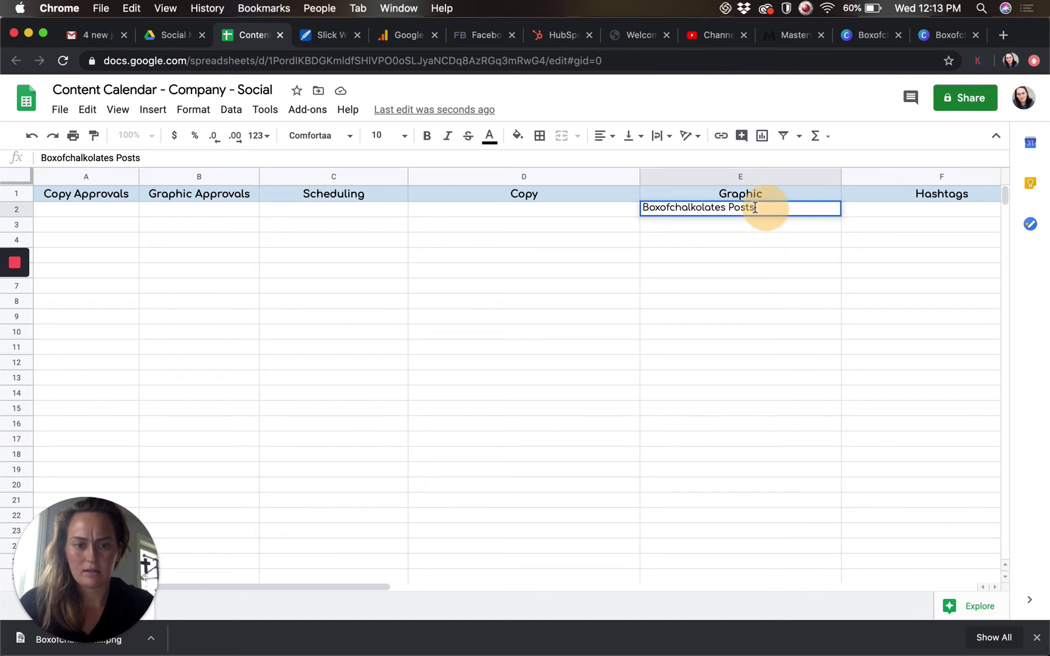
{"action": "left_click", "coordinate": [762, 210]}
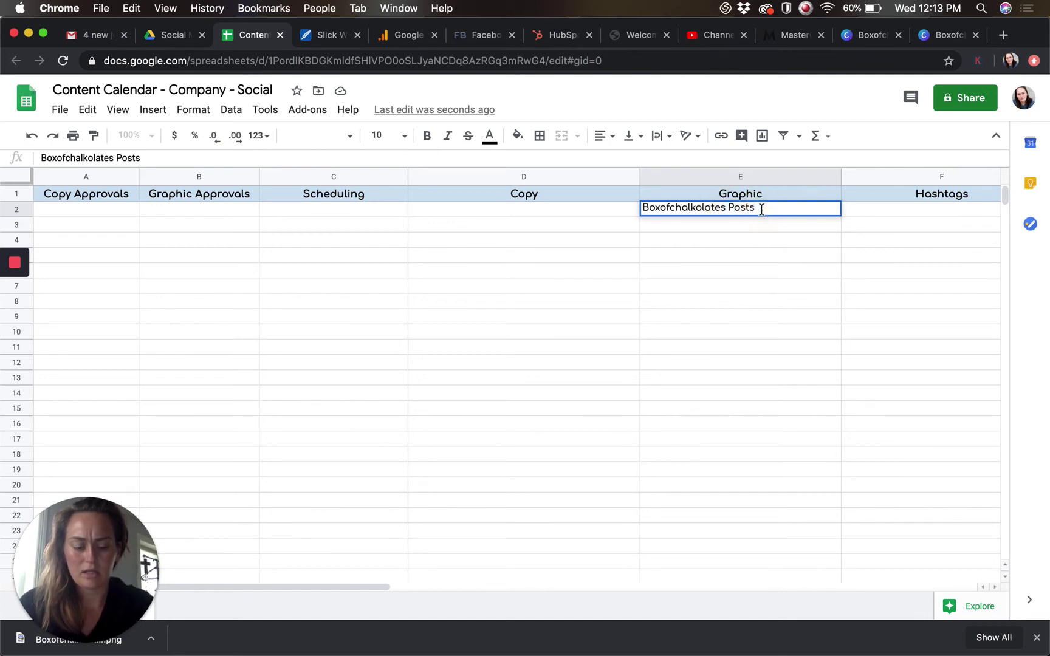
{"action": "type", "text": ".png"}
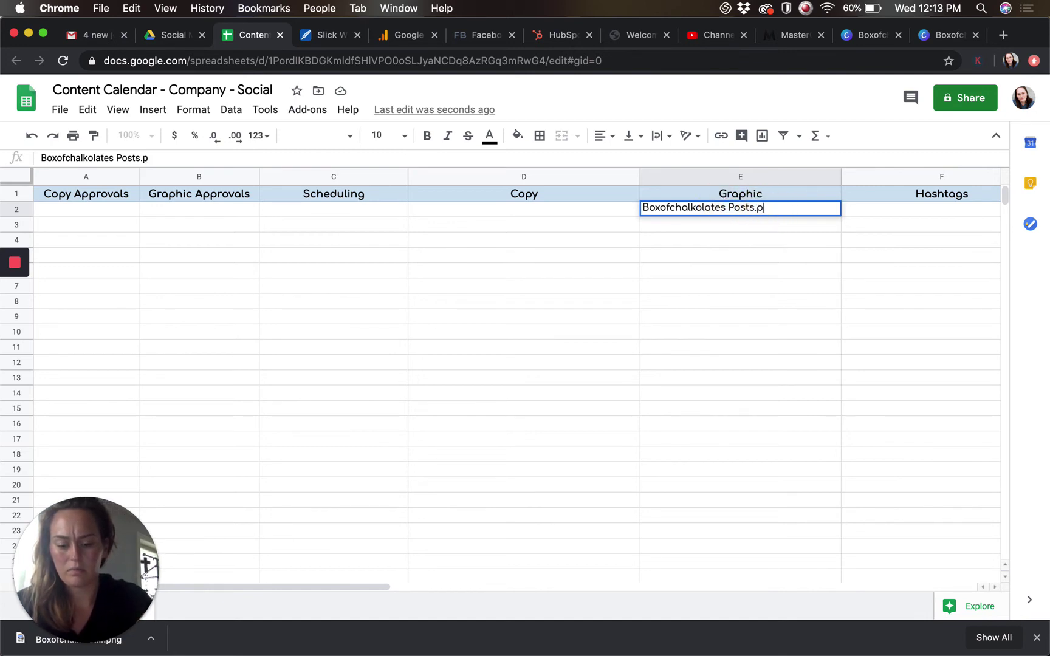
{"action": "left_click", "coordinate": [727, 206]}
{"action": "key", "text": "BackSpace"}
{"action": "left_click", "coordinate": [787, 214]}
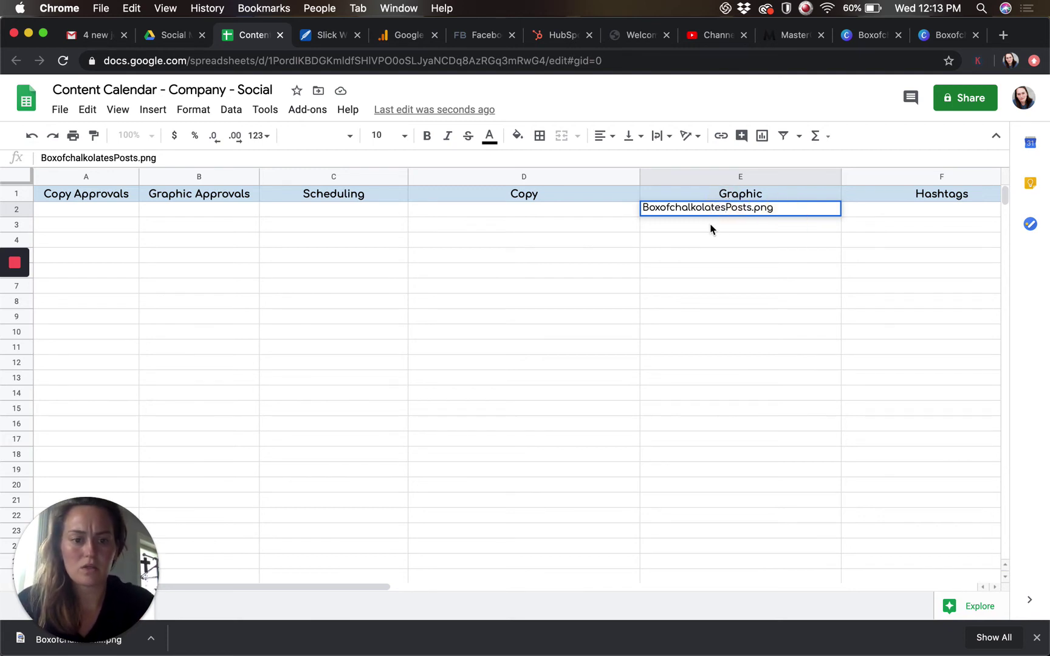
{"action": "key", "text": "Return"}
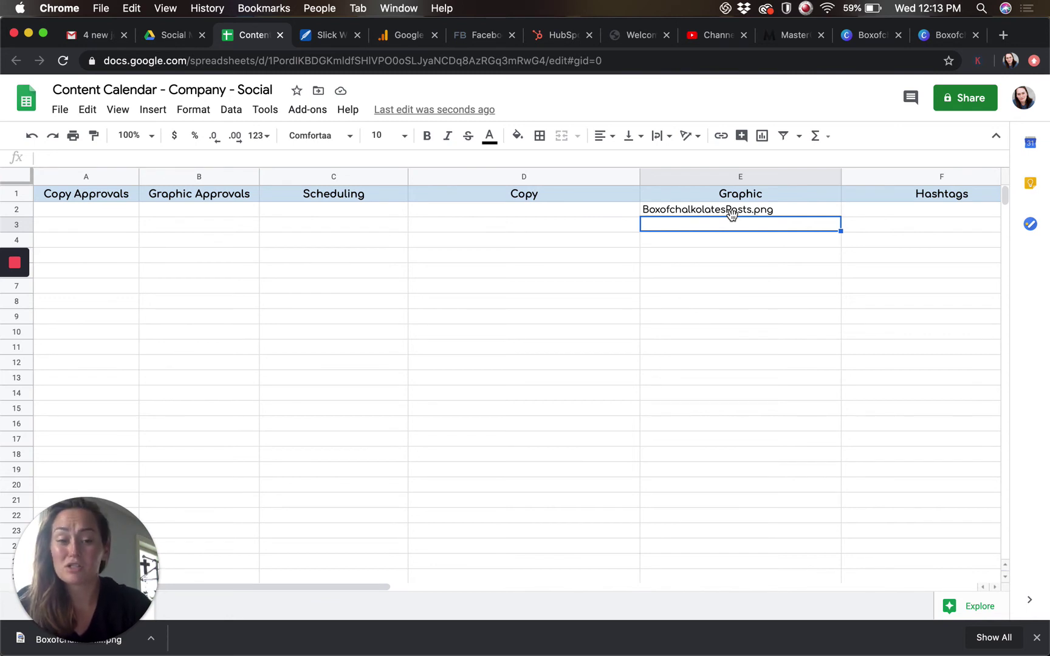
{"action": "left_click", "coordinate": [782, 214]}
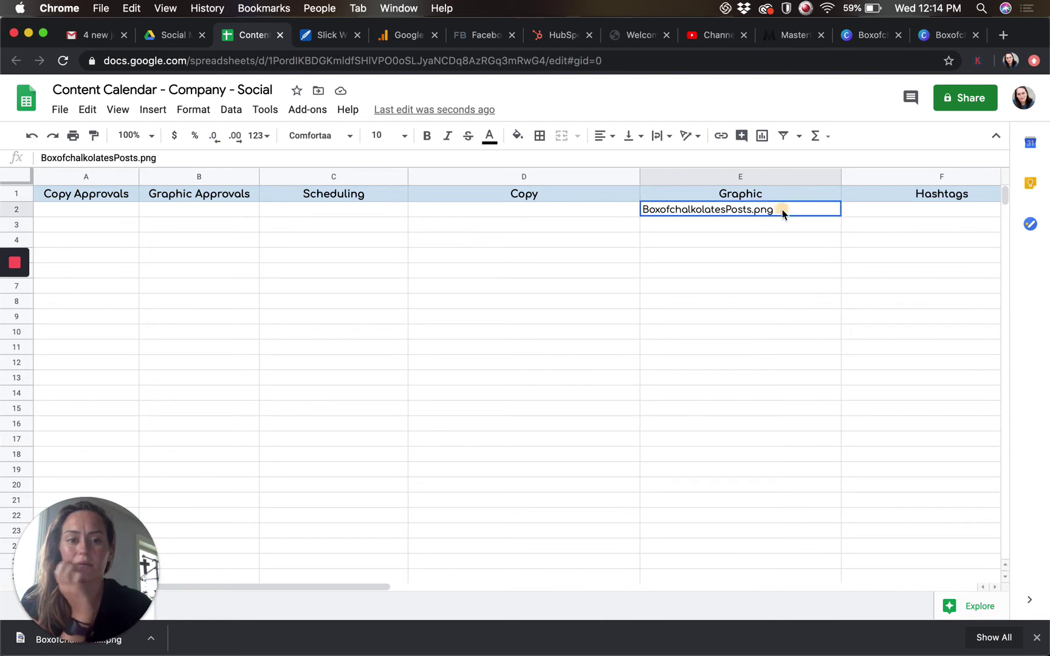
{"action": "double_click", "coordinate": [783, 212]}
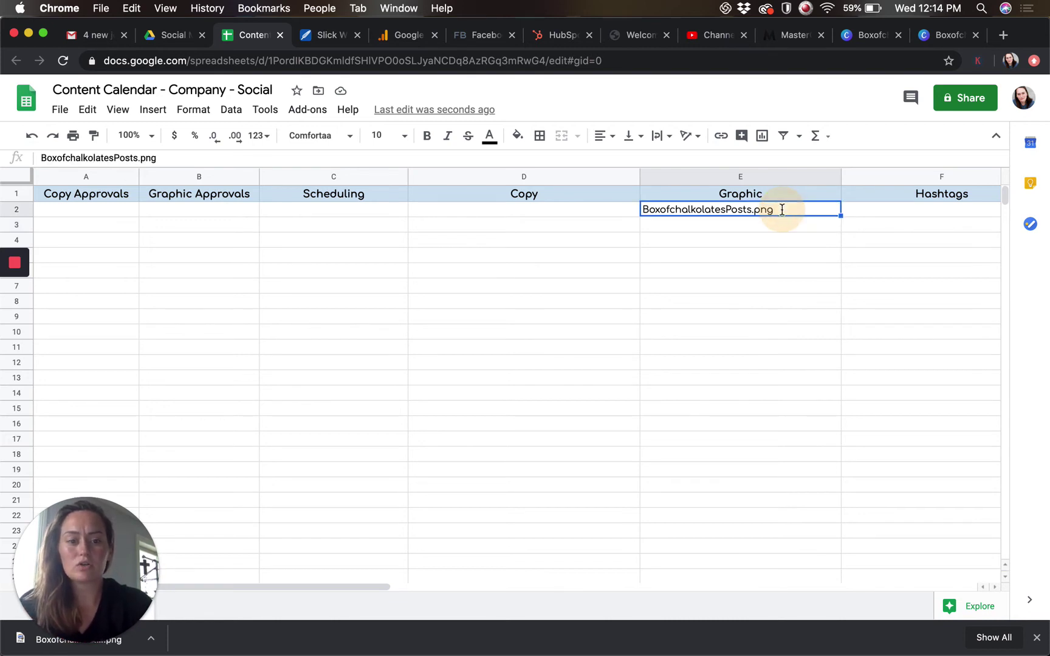
{"action": "left_click_drag", "start_coordinate": [781, 209], "coordinate": [627, 210]}
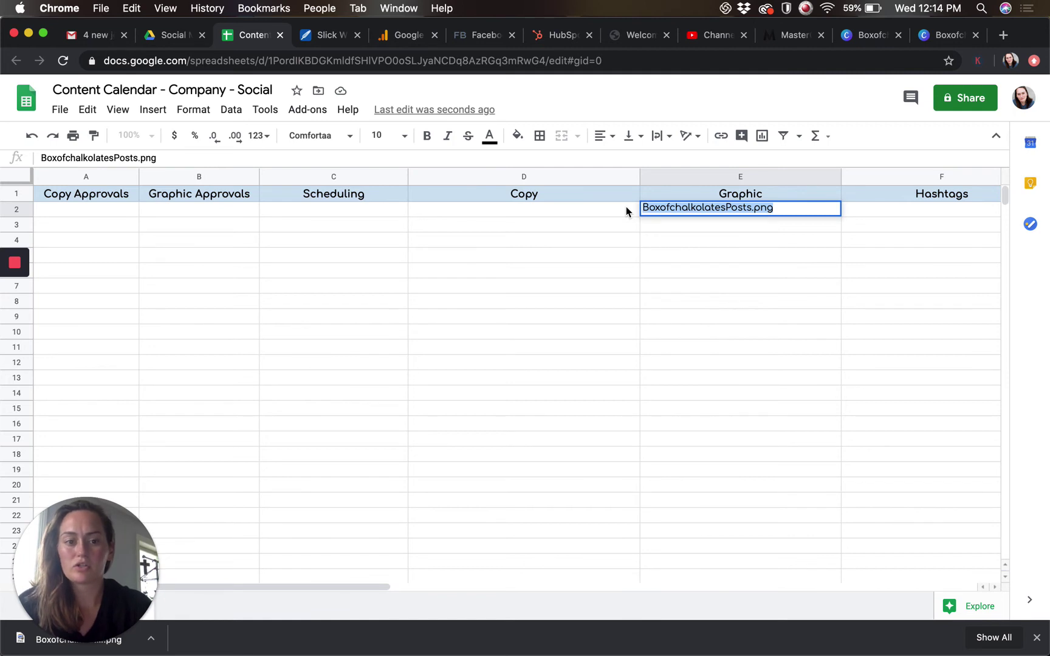
{"action": "left_click", "coordinate": [626, 211]}
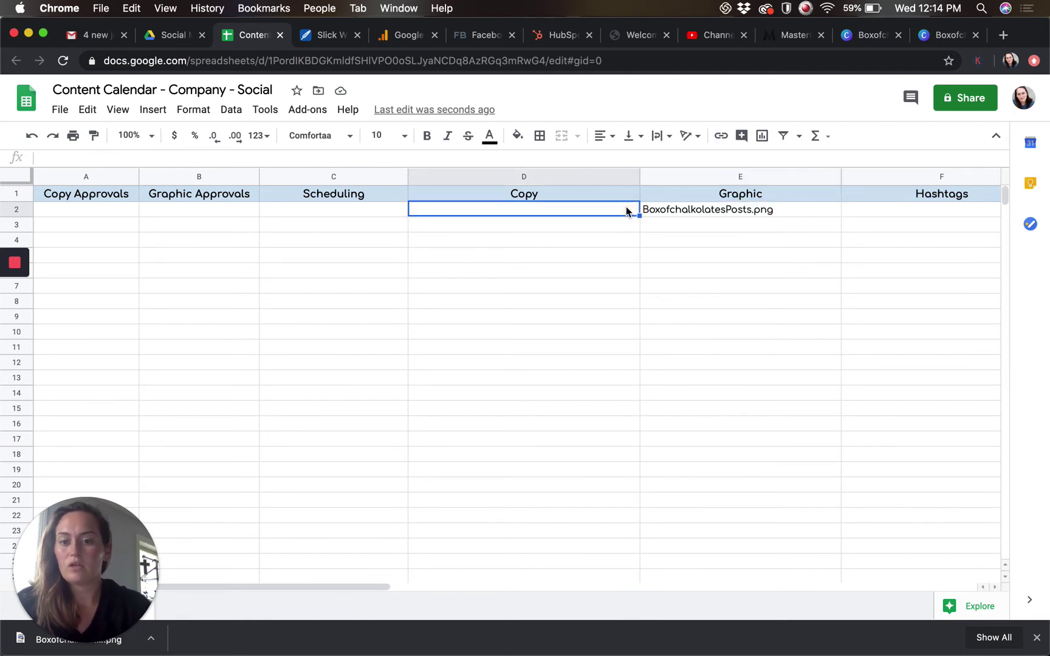
Step: Add the date prefix "20200716" and the suffix "FB" to the file name in E2, making it "20200716BoxofchalkolatesPostsFB.png"
{"action": "double_click", "coordinate": [670, 217]}
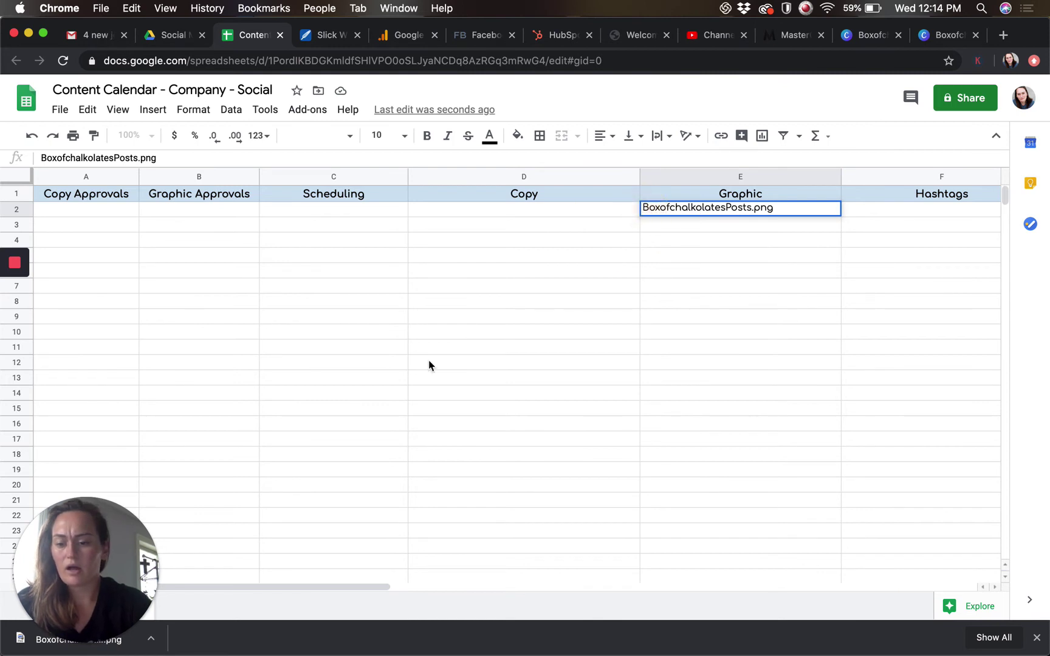
{"action": "mouse_move", "coordinate": [237, 632]}
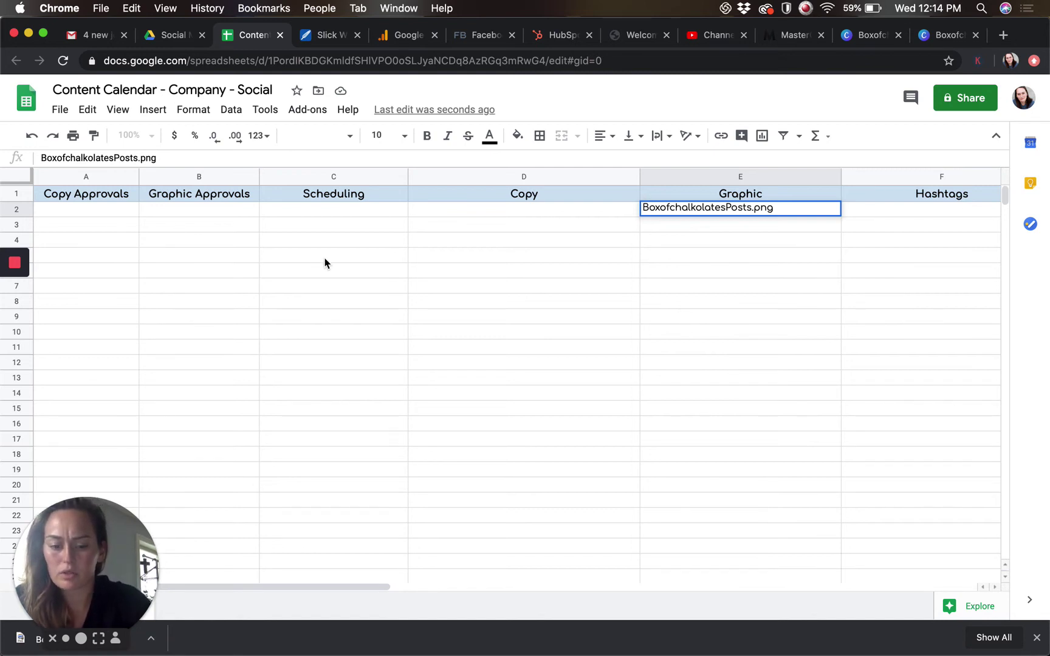
{"action": "type", "text": "2020"}
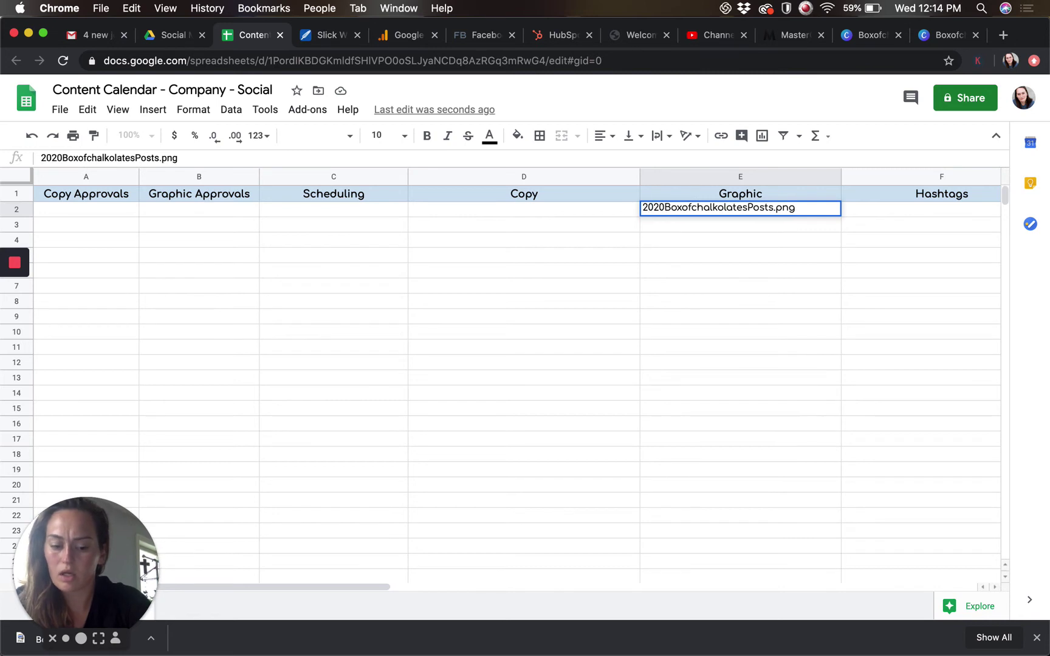
{"action": "type", "text": "0716"}
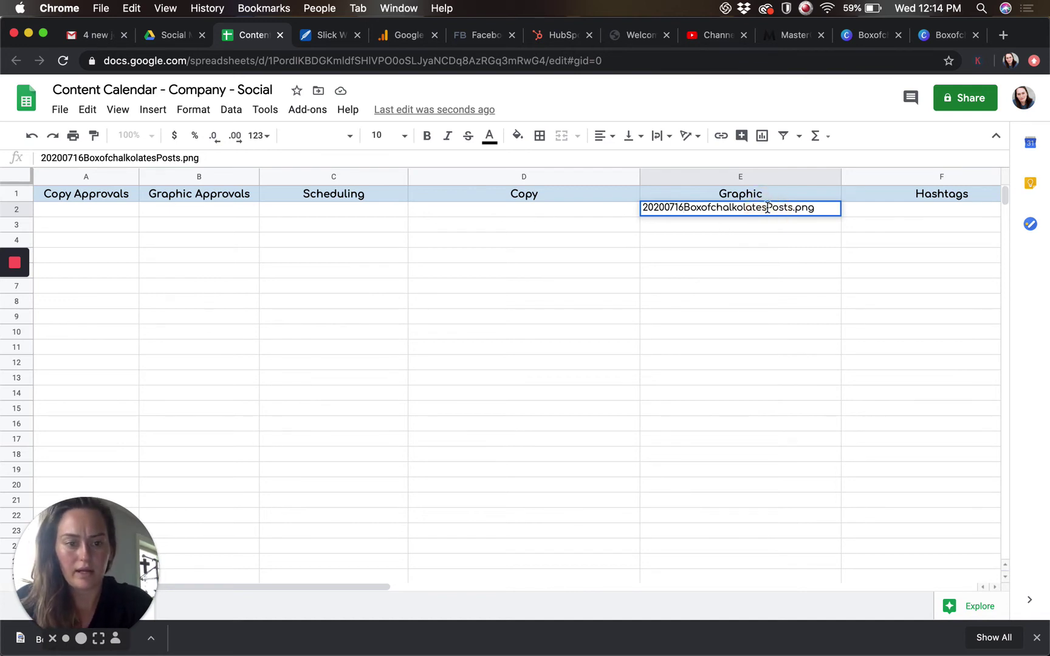
{"action": "left_click", "coordinate": [794, 207]}
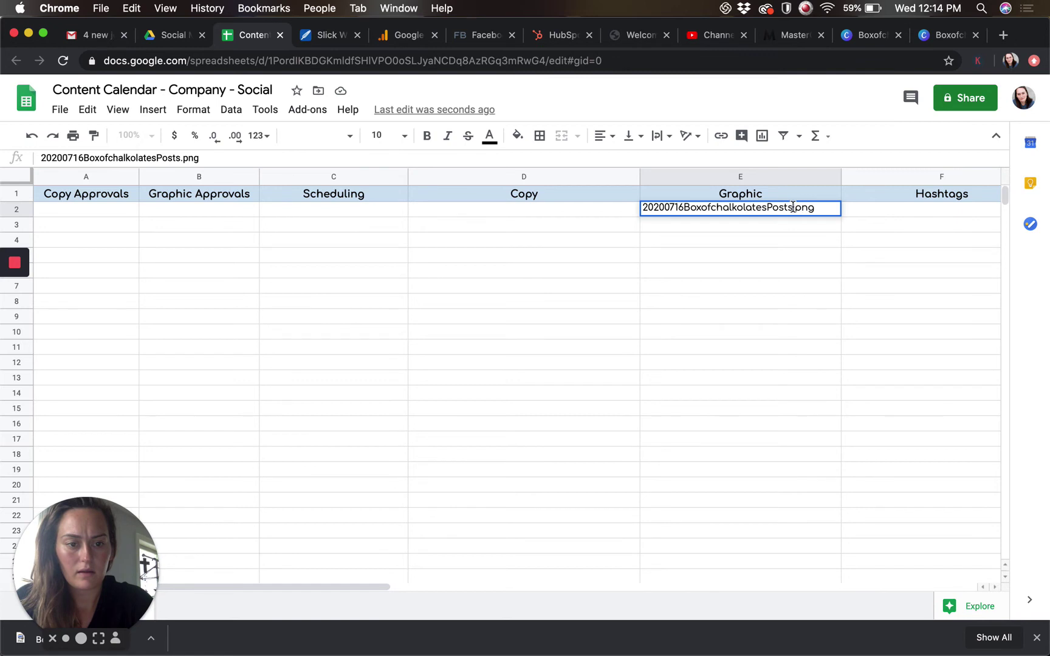
{"action": "type", "text": "FB"}
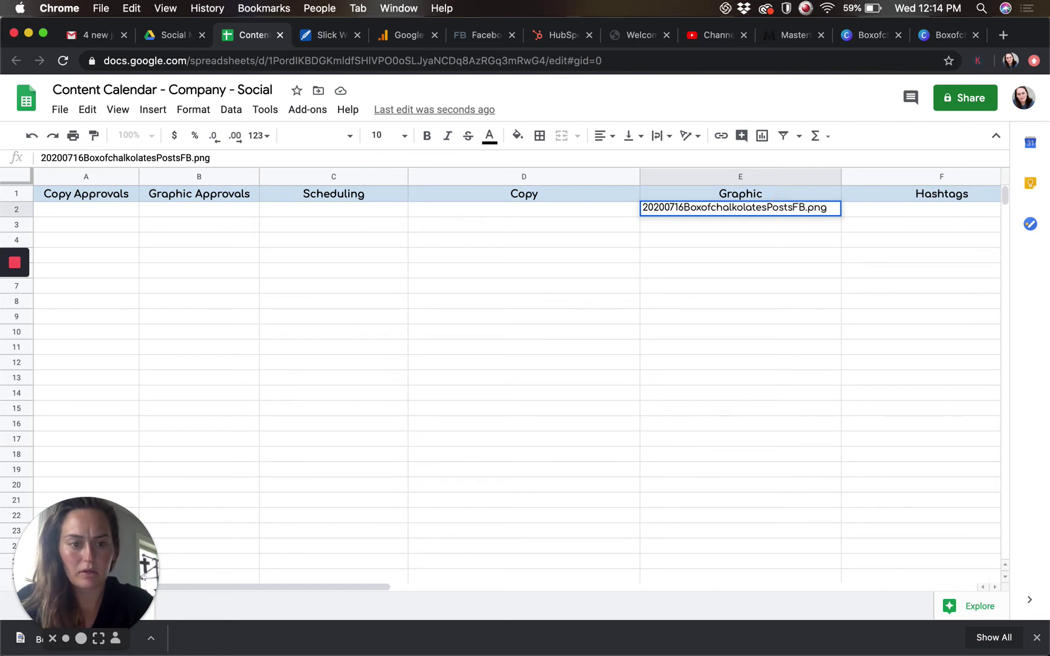
{"action": "left_click", "coordinate": [625, 210]}
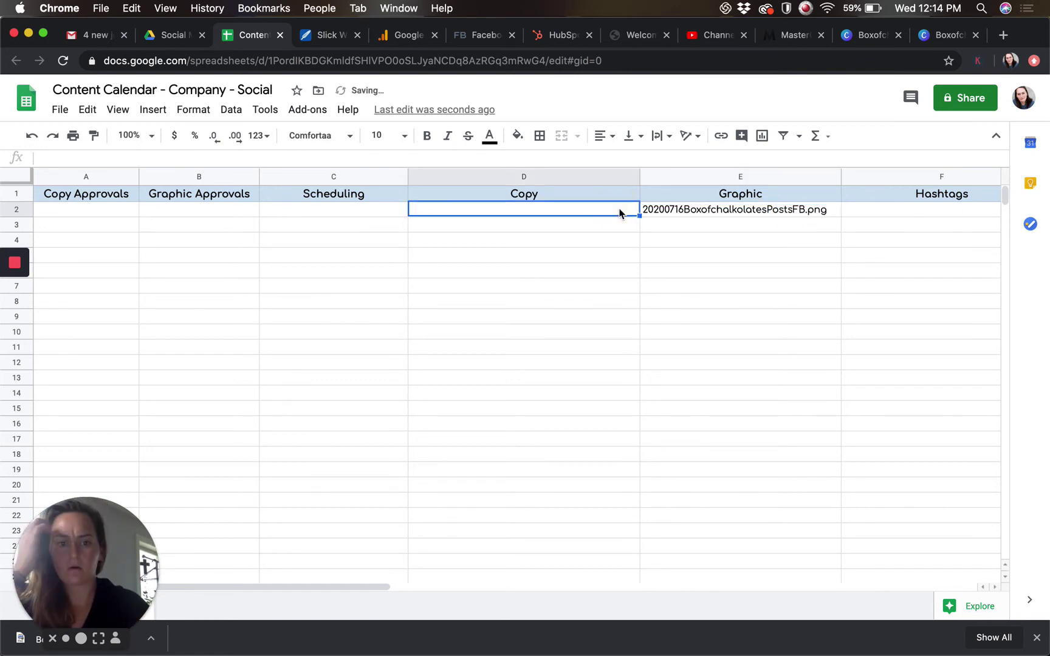
Step: View the quote image "Boxofchalkolates Posts.png" in Preview and return to editing Copy cell D2 in the spreadsheet in Chrome
{"action": "double_click", "coordinate": [573, 209]}
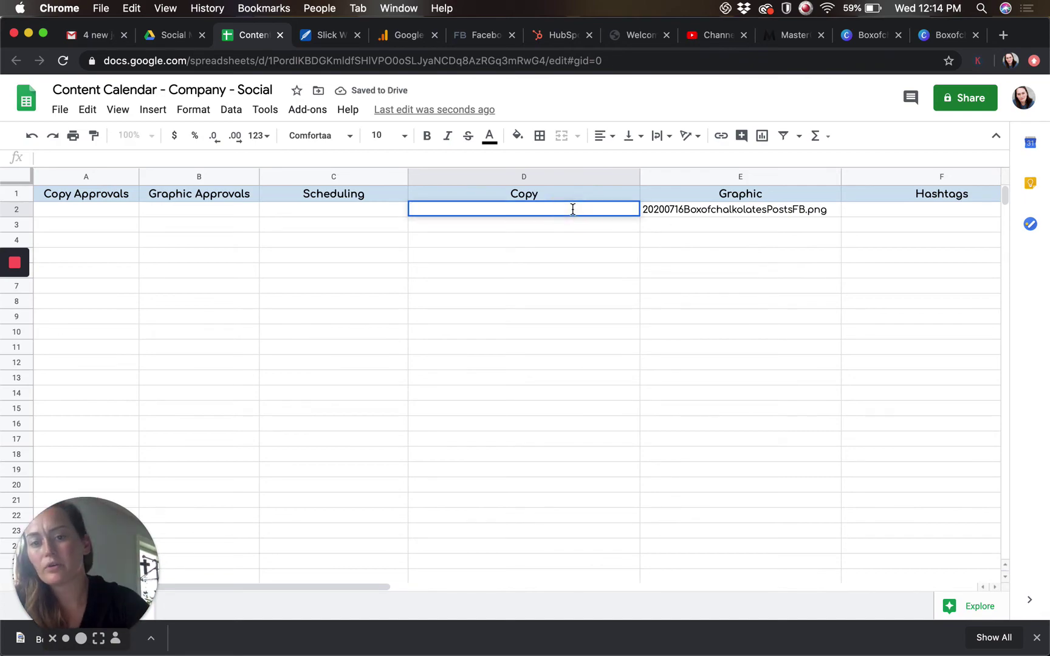
{"action": "key", "text": "ctrl+Up"}
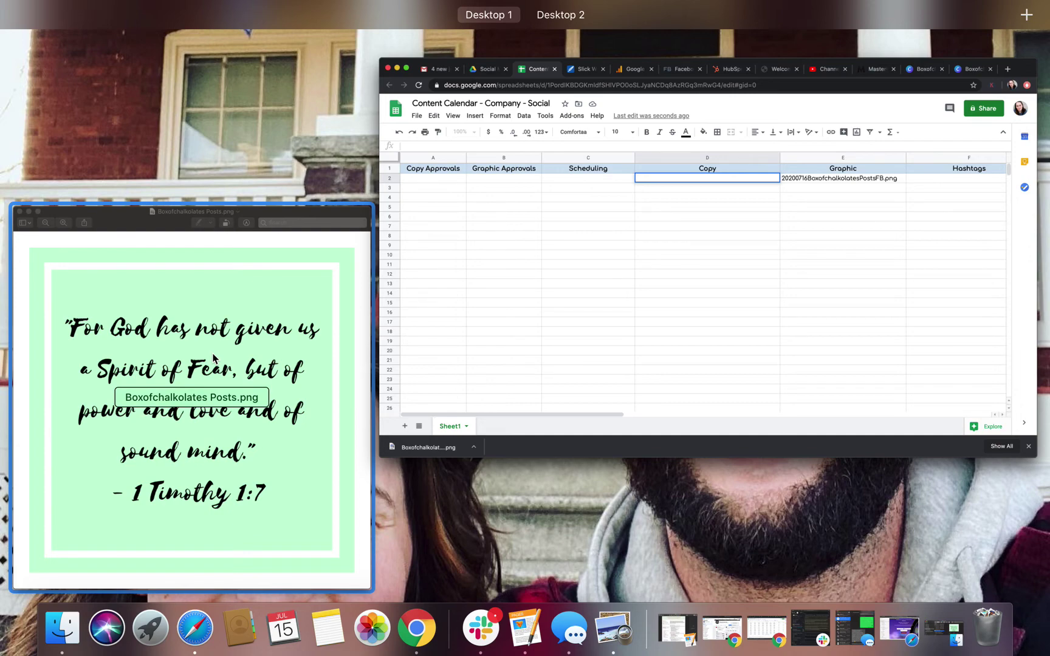
{"action": "left_click", "coordinate": [213, 359]}
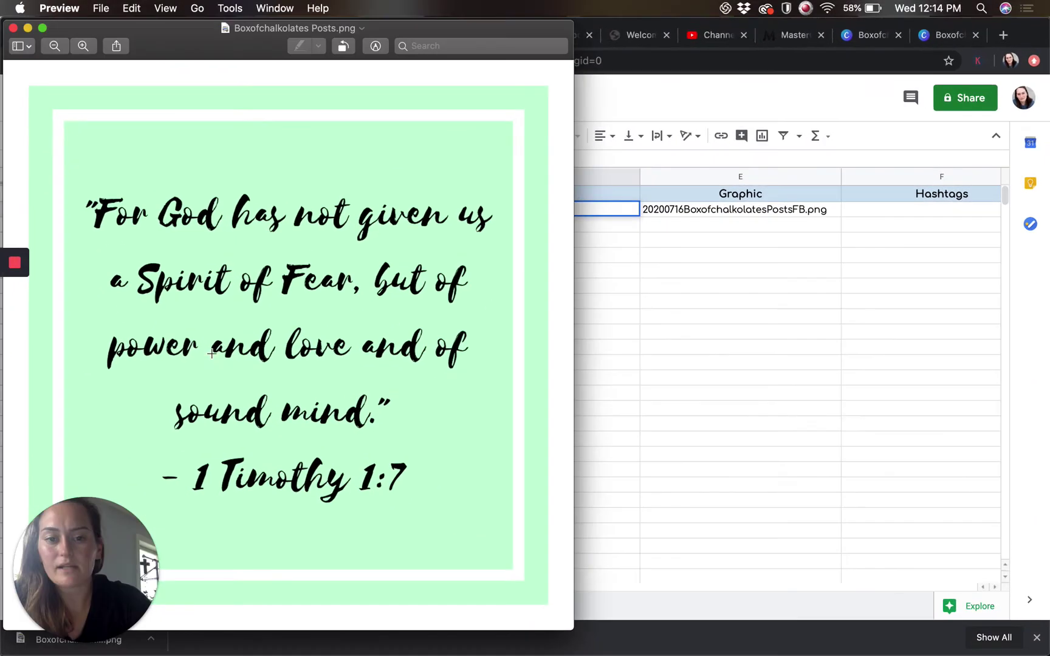
{"action": "left_click", "coordinate": [602, 355]}
{"action": "left_click", "coordinate": [514, 218]}
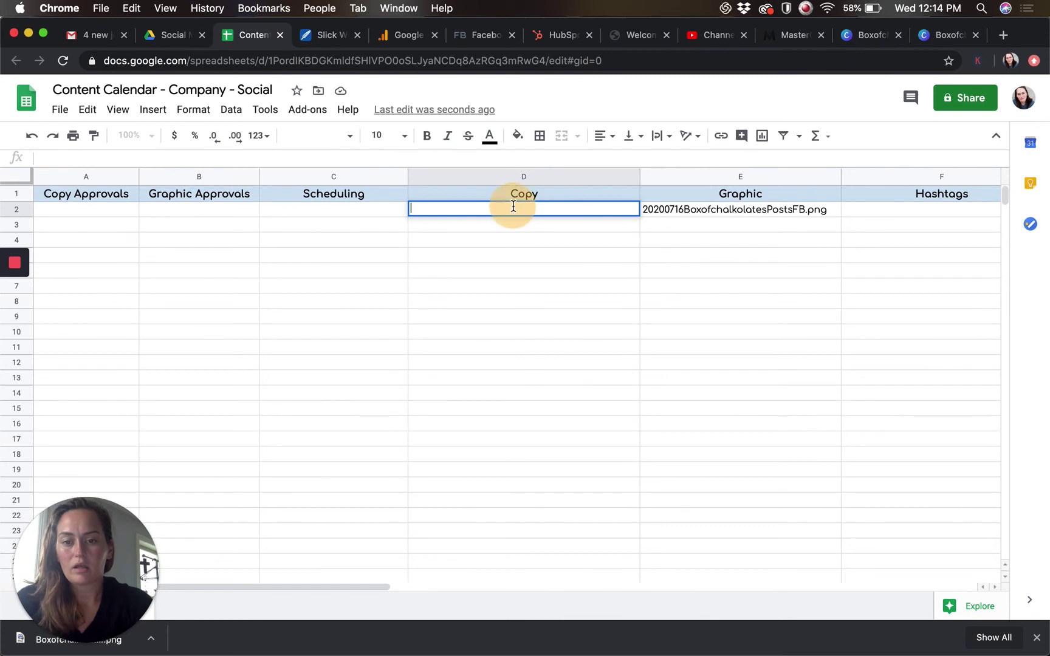
{"action": "type", "text": "Have you ever been"}
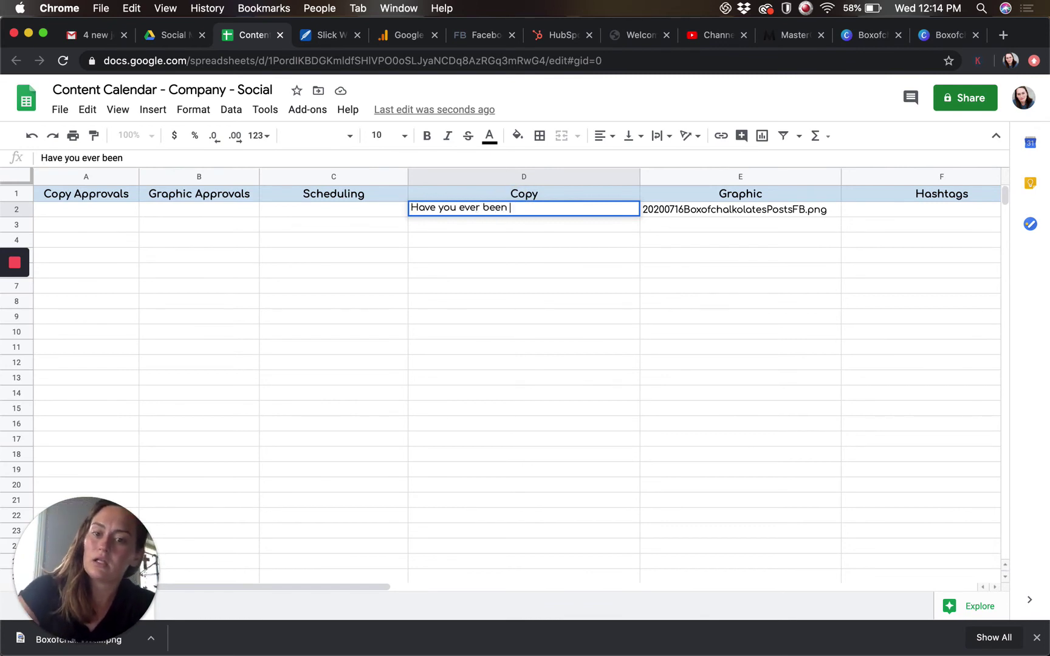
{"action": "key", "text": "BackSpace"}
{"action": "key", "text": "BackSpace"}
{"action": "key", "text": "BackSpace"}
{"action": "key", "text": "BackSpace"}
{"action": "key", "text": "BackSpace"}
{"action": "key", "text": "BackSpace"}
{"action": "key", "text": "BackSpace"}
{"action": "key", "text": "BackSpace"}
{"action": "key", "text": "BackSpace"}
{"action": "key", "text": "BackSpace"}
{"action": "key", "text": "BackSpace"}
{"action": "key", "text": "BackSpace"}
{"action": "key", "text": "BackSpace"}
{"action": "key", "text": "BackSpace"}
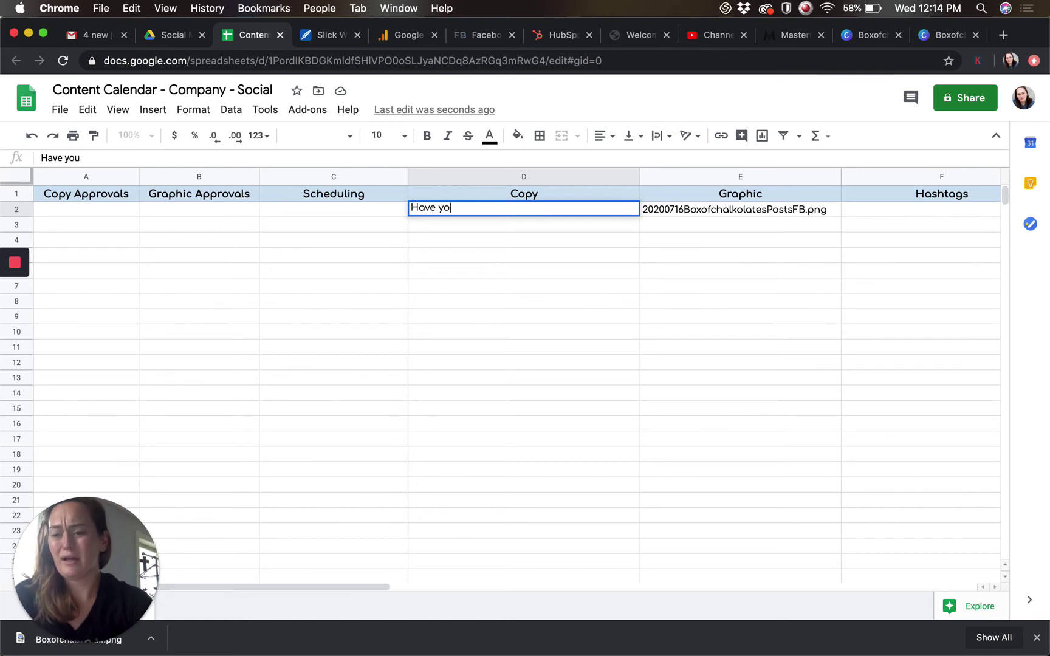
{"action": "key", "text": "BackSpace"}
{"action": "key", "text": "BackSpace"}
{"action": "key", "text": "BackSpace"}
{"action": "key", "text": "BackSpace"}
Step: Enter "Has 2020 added to your fears? This year has been different than expected, but" in Copy cell D2
{"action": "type", "text": "H"}
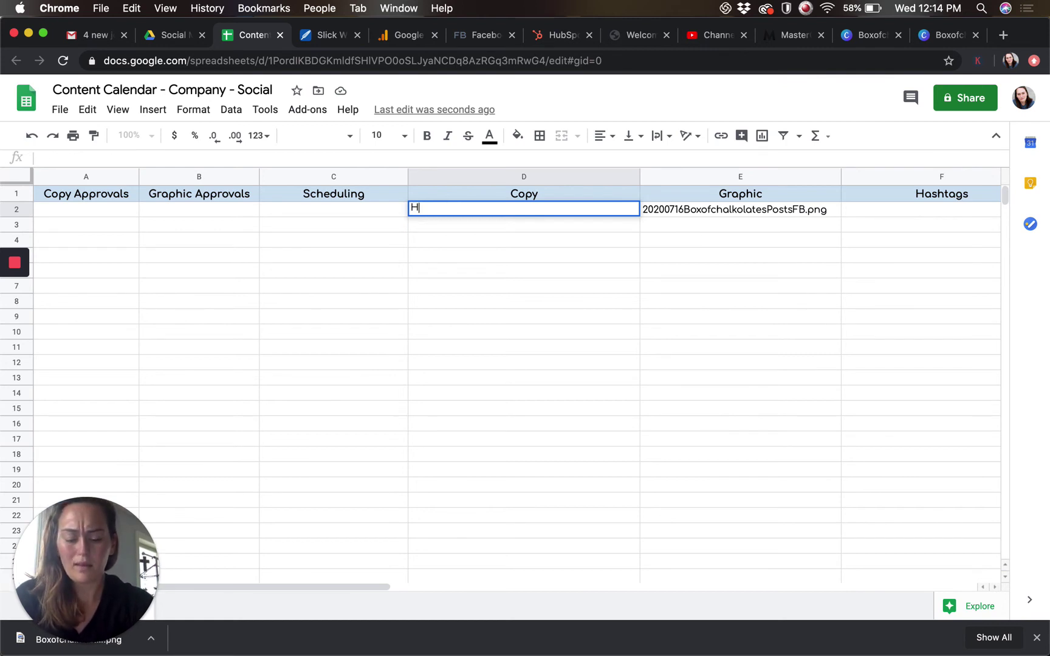
{"action": "type", "text": "as 2020"}
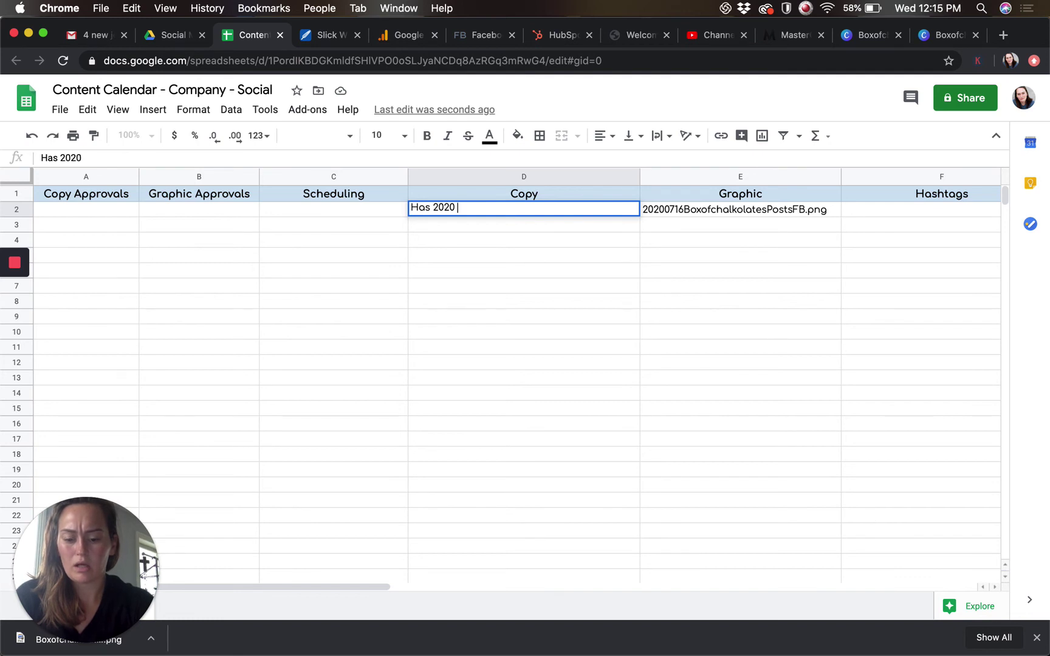
{"action": "type", "text": " added to"}
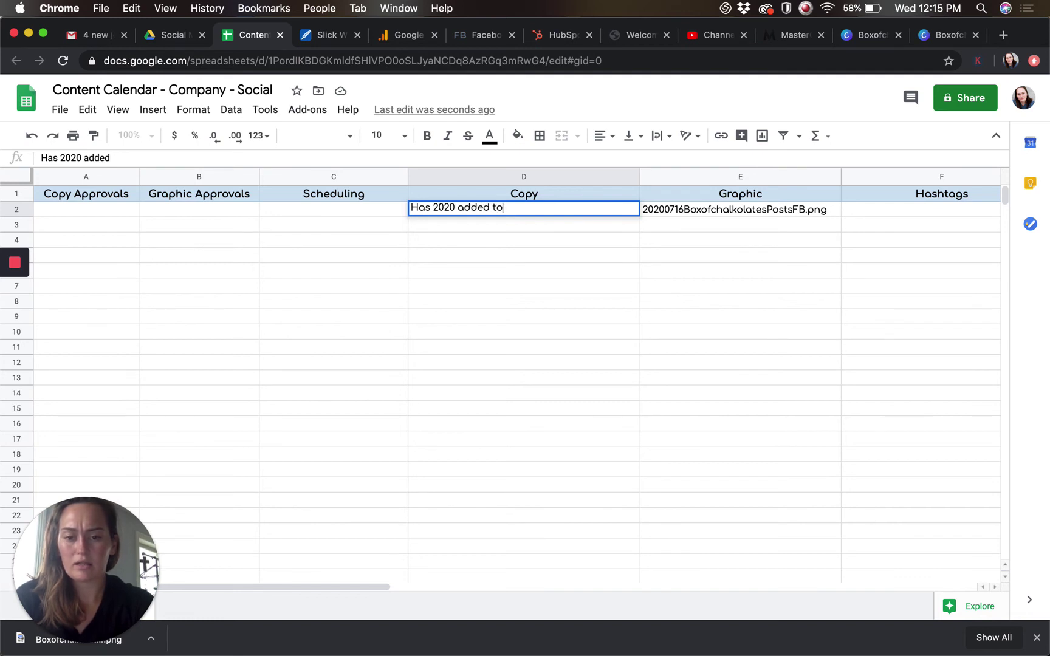
{"action": "type", "text": " your fears?"}
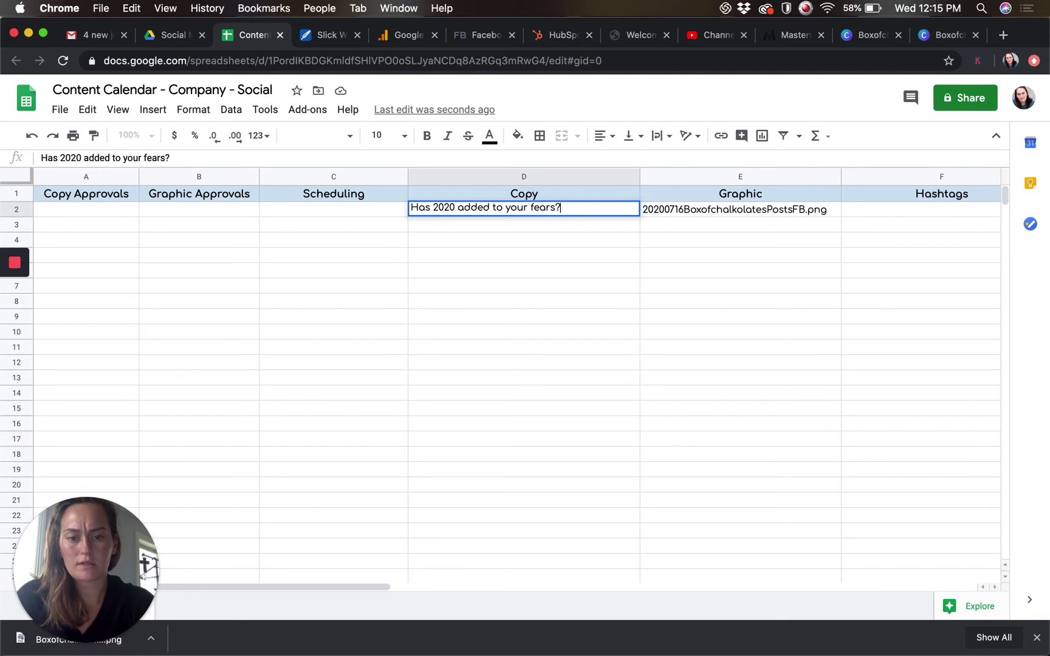
{"action": "type", "text": " This year has been different than expected, but"}
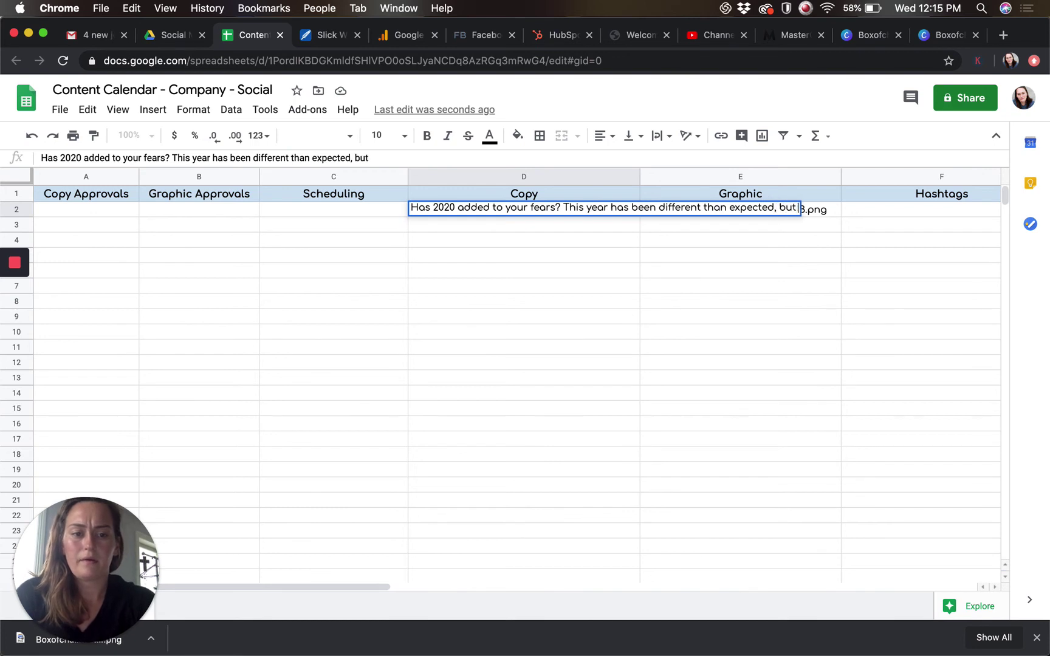
Step: Complete the second sentence of the copy in D2 with "God always has a plan."
{"action": "type", "text": " God has"}
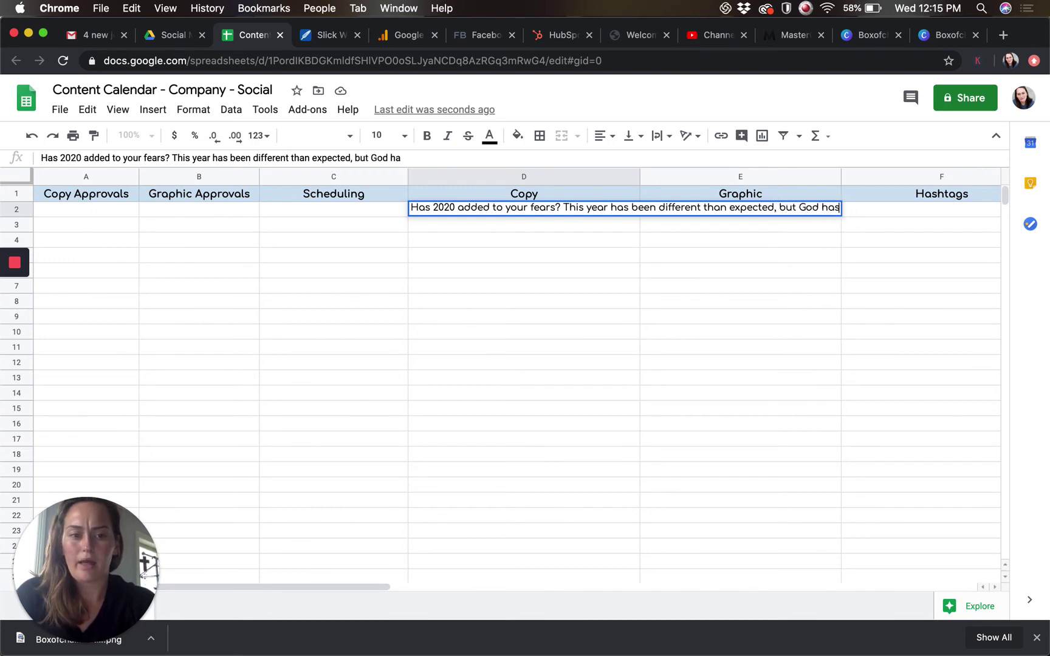
{"action": "type", "text": " us in the mi"}
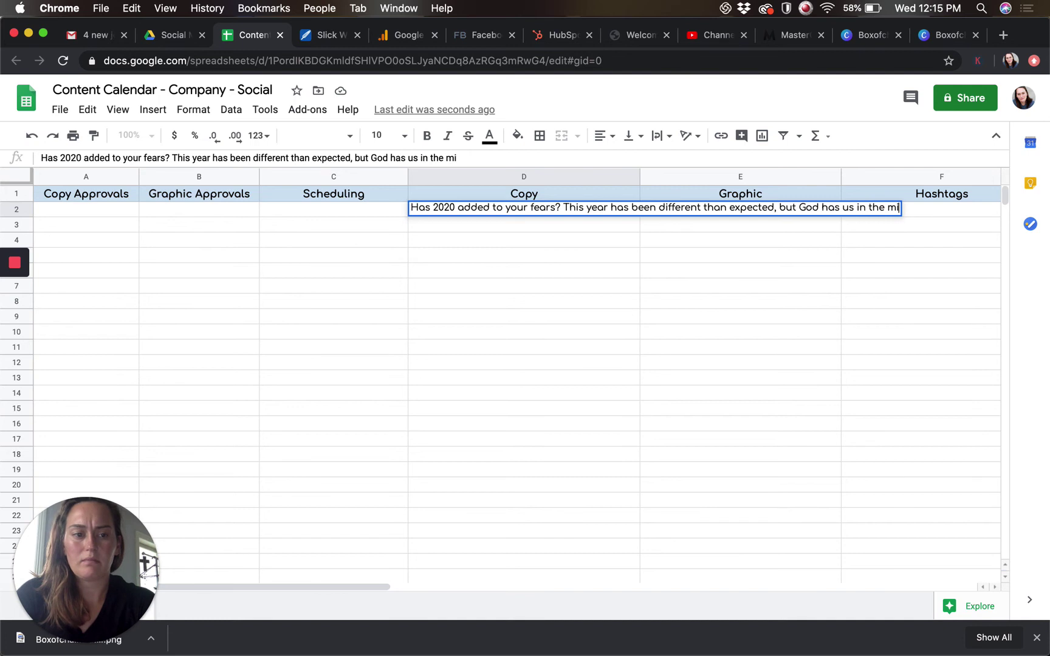
{"action": "type", "text": "d"}
{"action": "key", "text": "BackSpace"}
{"action": "key", "text": "BackSpace"}
{"action": "key", "text": "BackSpace"}
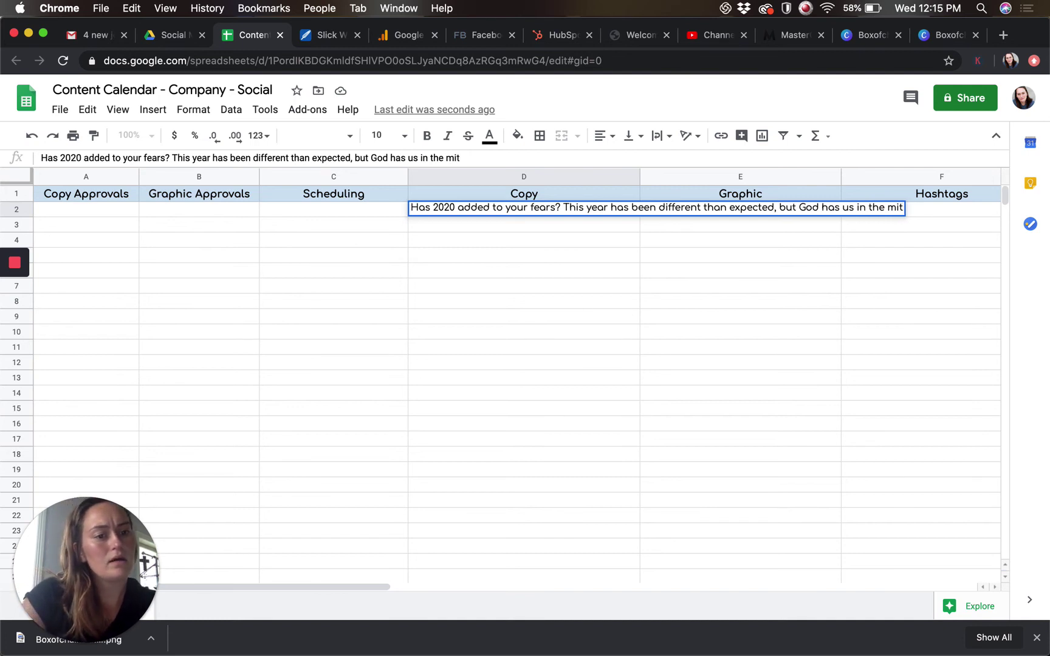
{"action": "key", "text": "BackSpace"}
{"action": "key", "text": "BackSpace"}
{"action": "key", "text": "BackSpace"}
{"action": "key", "text": "BackSpace"}
{"action": "key", "text": "BackSpace"}
{"action": "key", "text": "BackSpace"}
{"action": "key", "text": "BackSpace"}
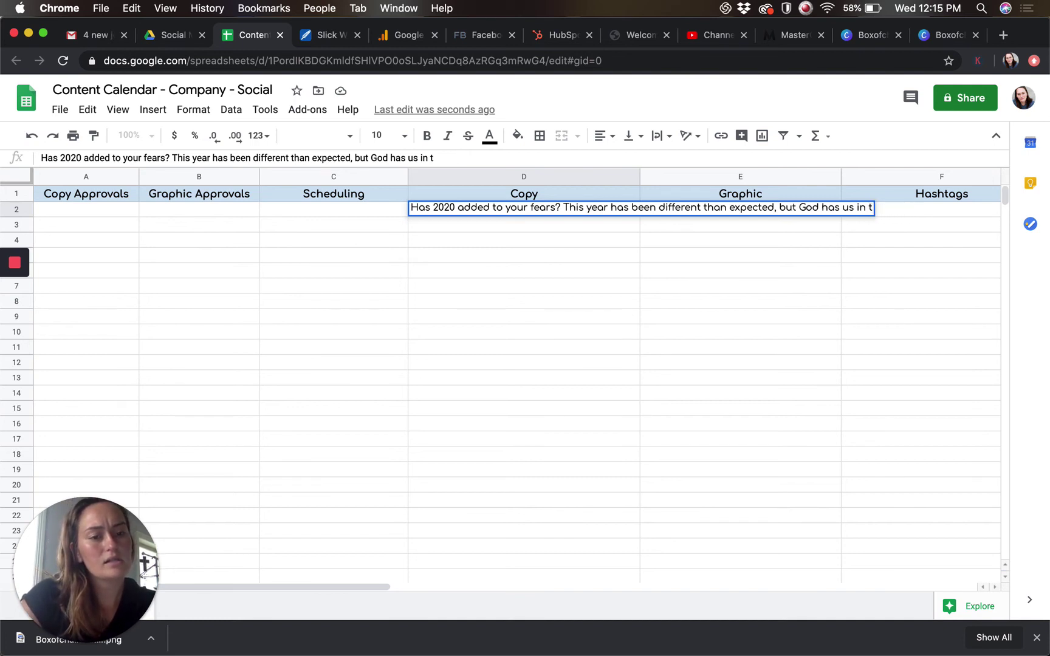
{"action": "key", "text": "BackSpace"}
{"action": "key", "text": "BackSpace"}
{"action": "key", "text": "BackSpace"}
{"action": "key", "text": "BackSpace"}
{"action": "key", "text": "BackSpace"}
{"action": "key", "text": "BackSpace"}
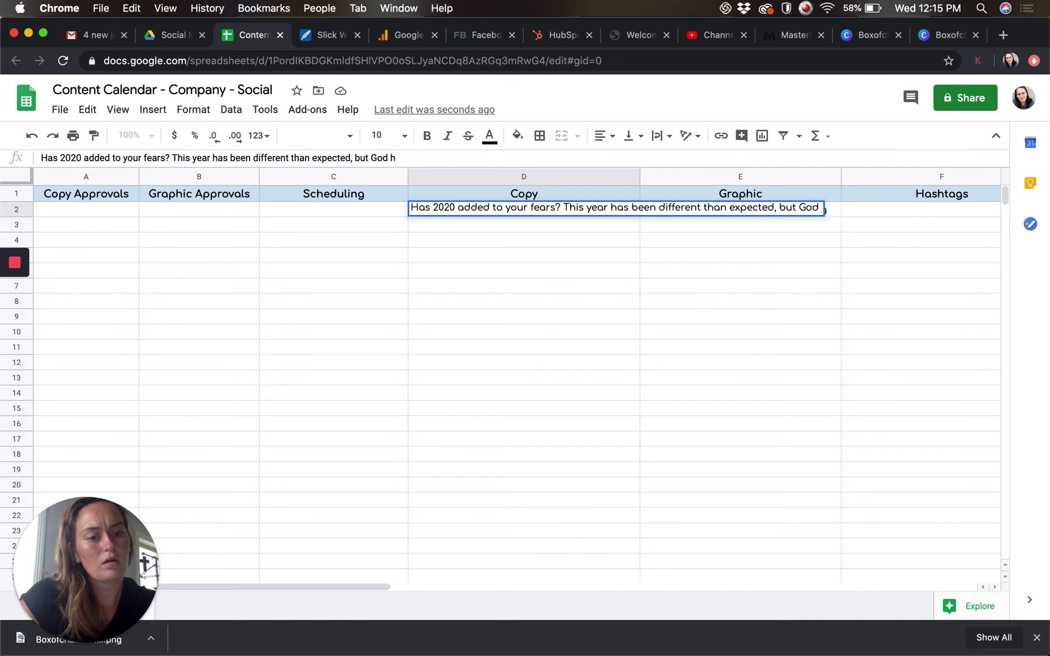
{"action": "type", "text": "always "}
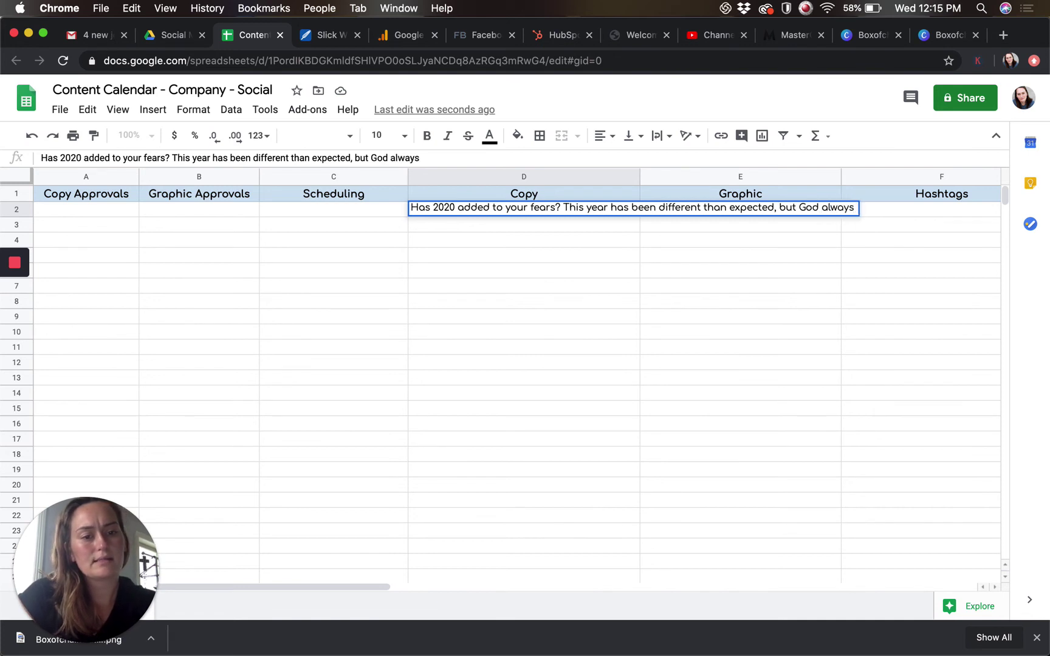
{"action": "type", "text": "has us"}
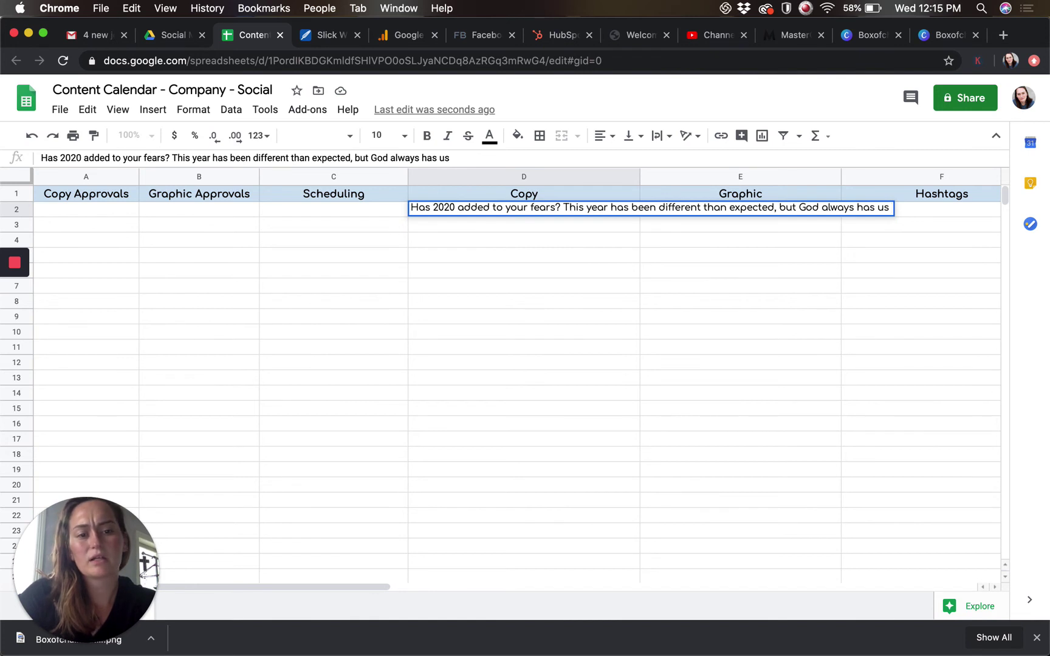
{"action": "key", "text": "BackSpace"}
{"action": "key", "text": "BackSpace"}
{"action": "key", "text": "BackSpace"}
{"action": "type", "text": "a plan."}
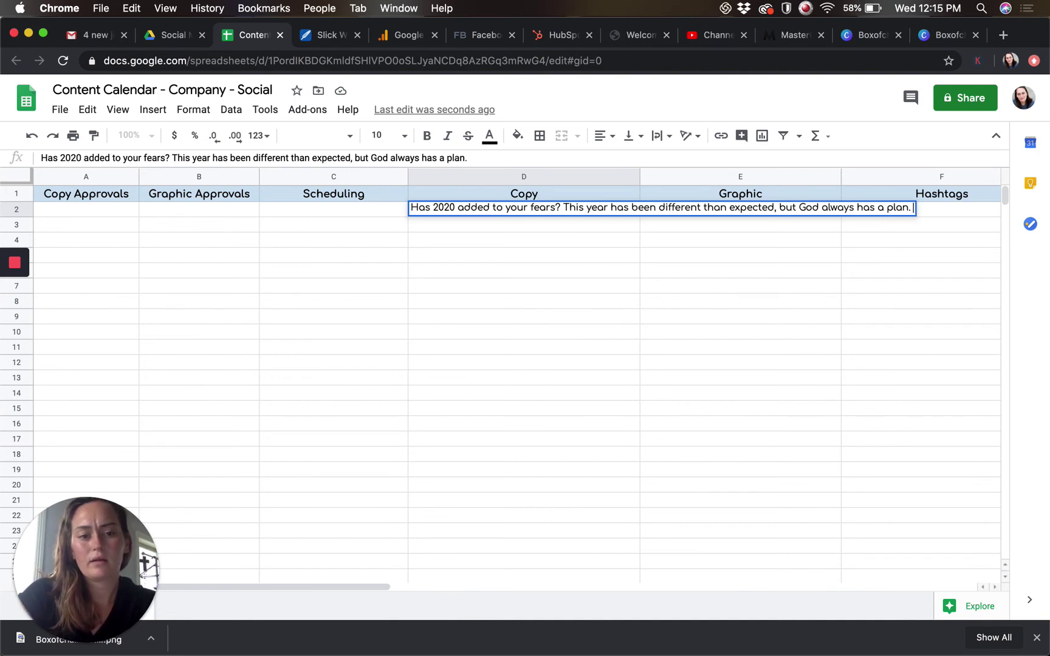
Step: Add the closing sentence "Give you fears to the one who can handle them." to D2 and commit the cell
{"action": "type", "text": " Give you"}
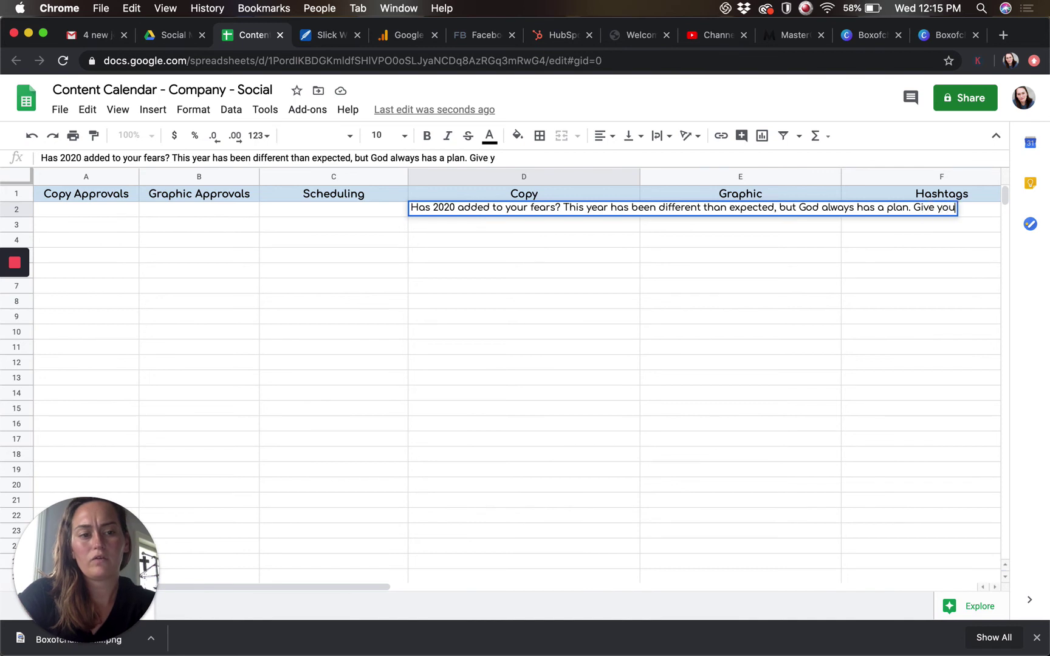
{"action": "type", "text": " fears to"}
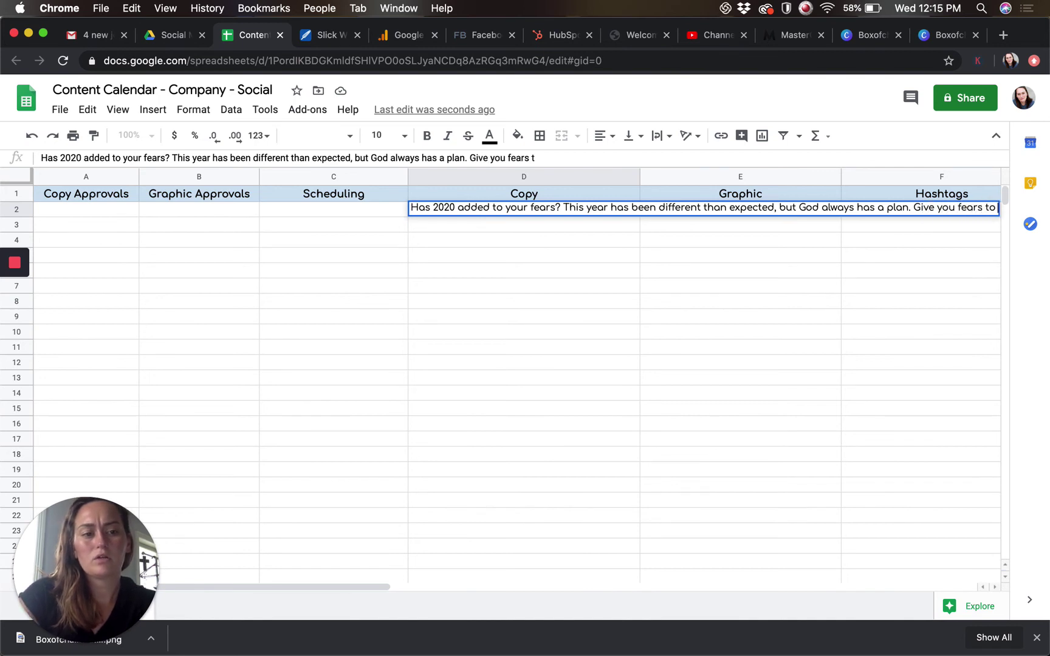
{"action": "type", "text": " the one who "}
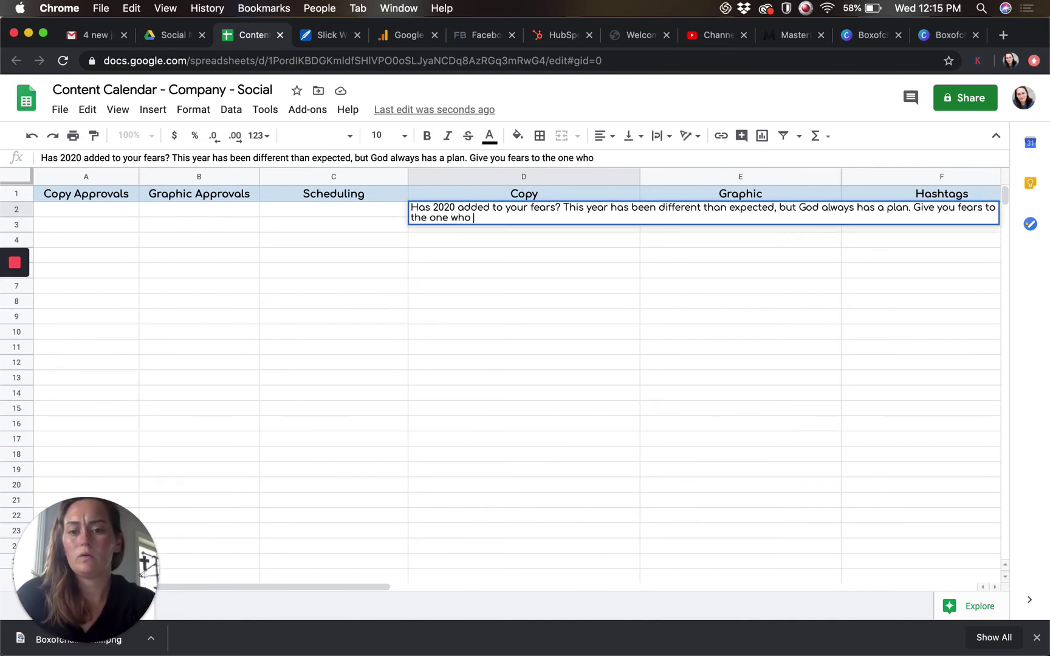
{"action": "type", "text": "can handle them."}
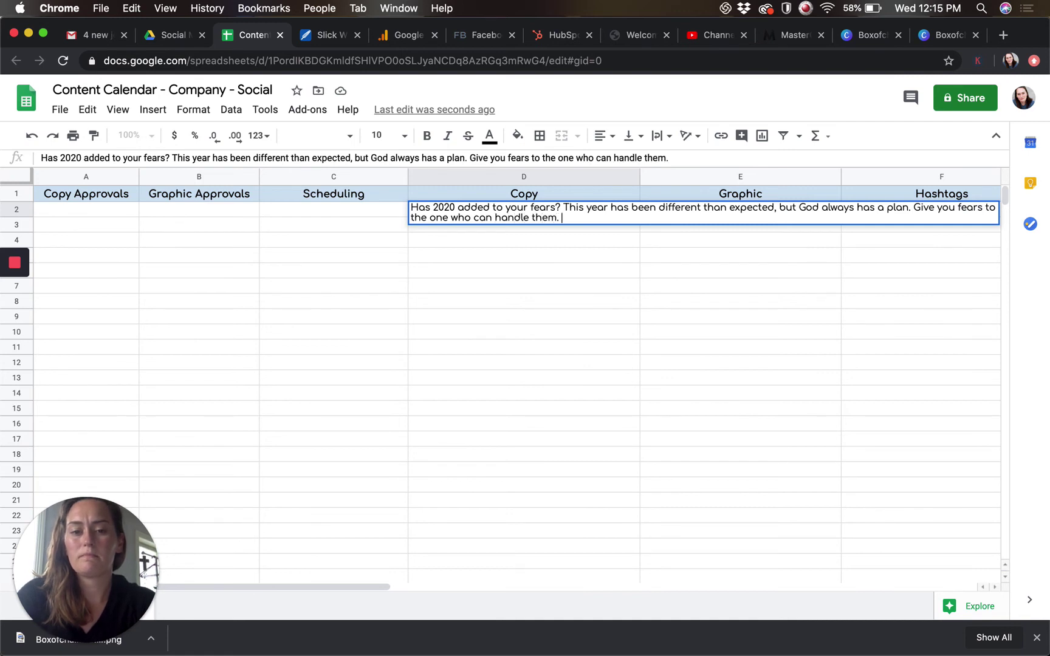
{"action": "key", "text": "Return"}
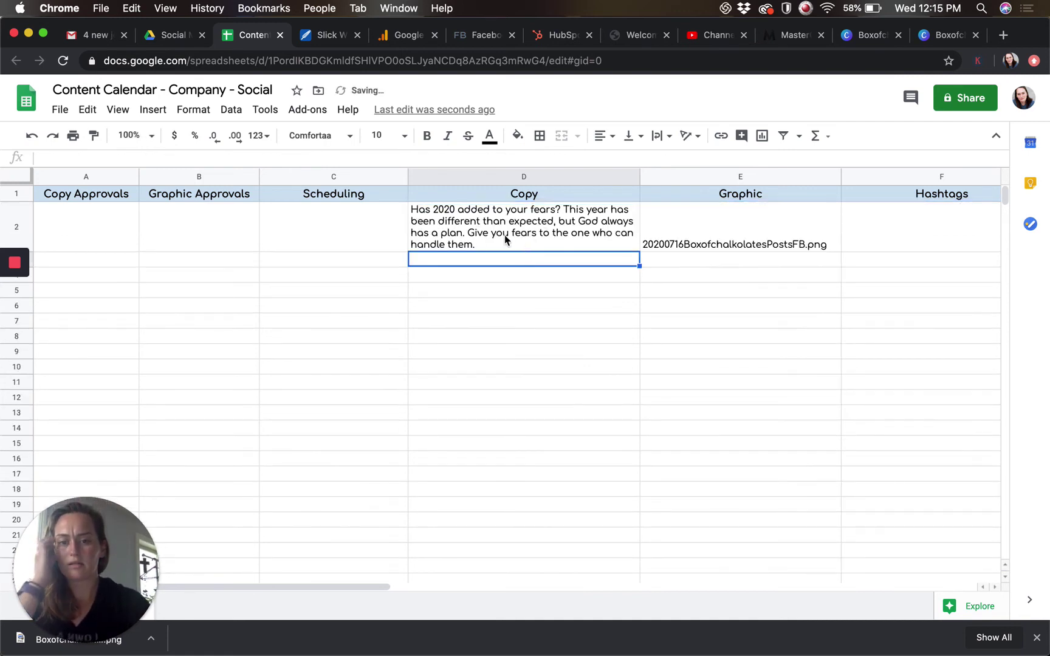
Step: Enter "#God #boxofchalkolates" in Hashtags cell F2, with a capital G in "#God"
{"action": "left_click", "coordinate": [927, 242]}
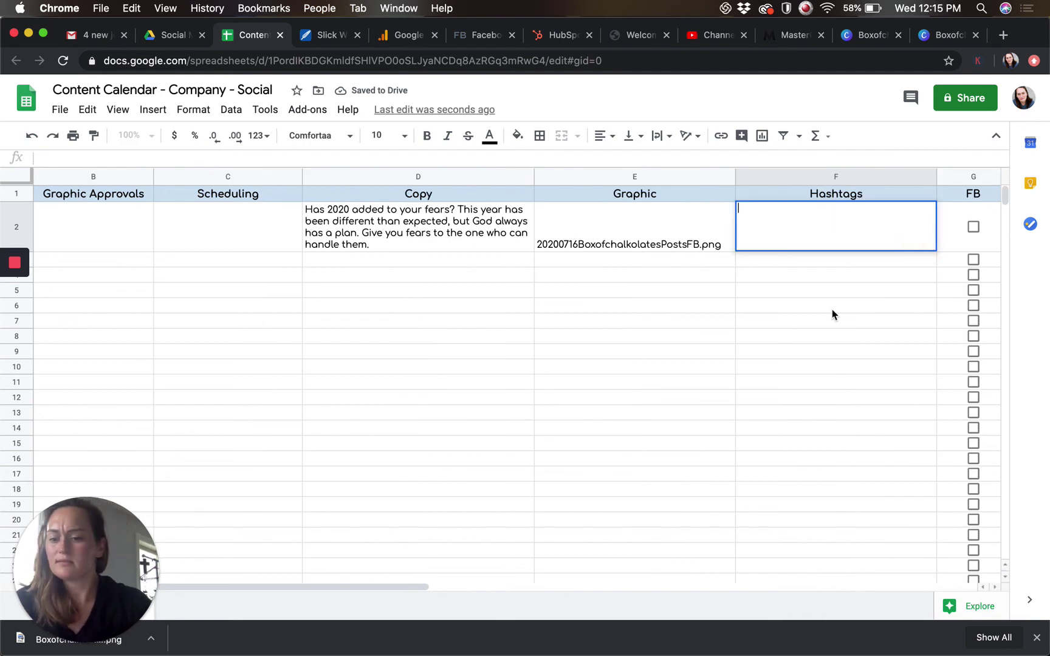
{"action": "type", "text": "#"}
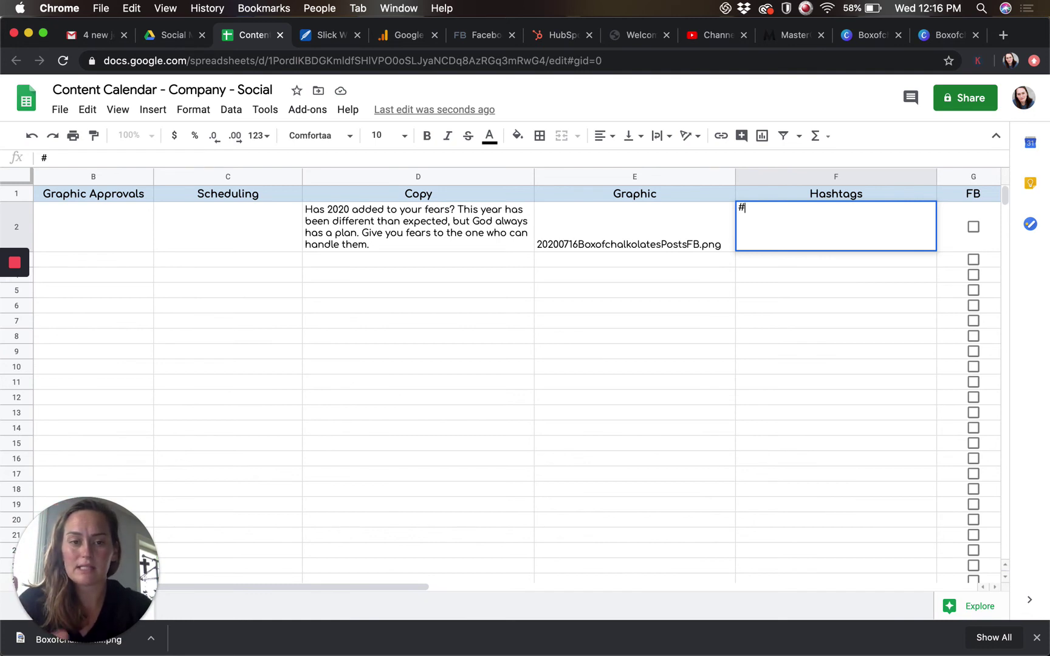
{"action": "type", "text": "god #"}
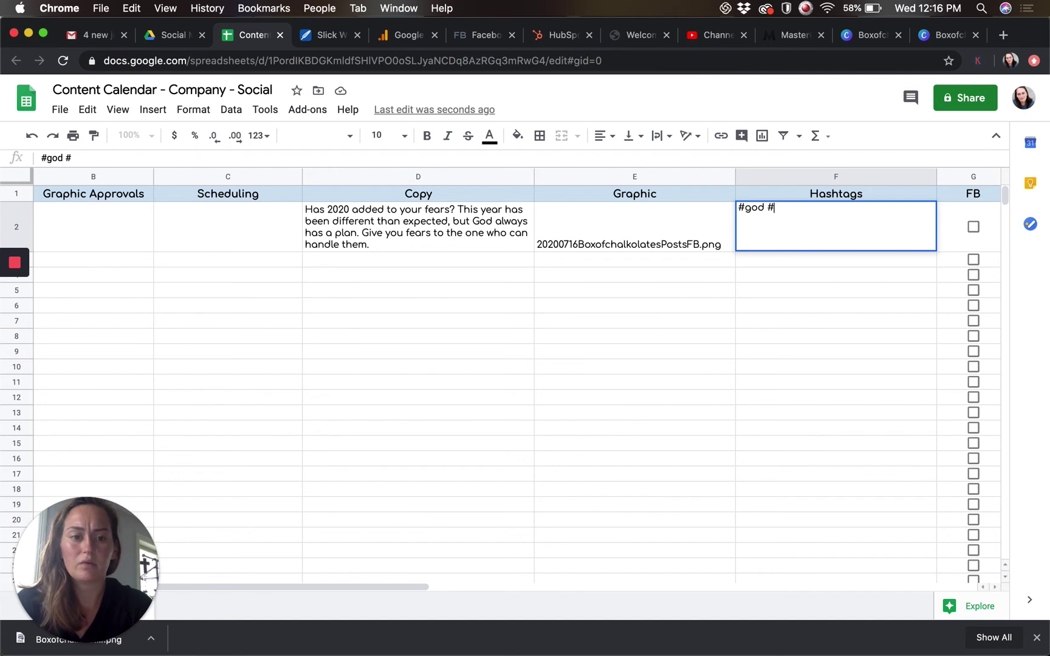
{"action": "left_click", "coordinate": [753, 211]}
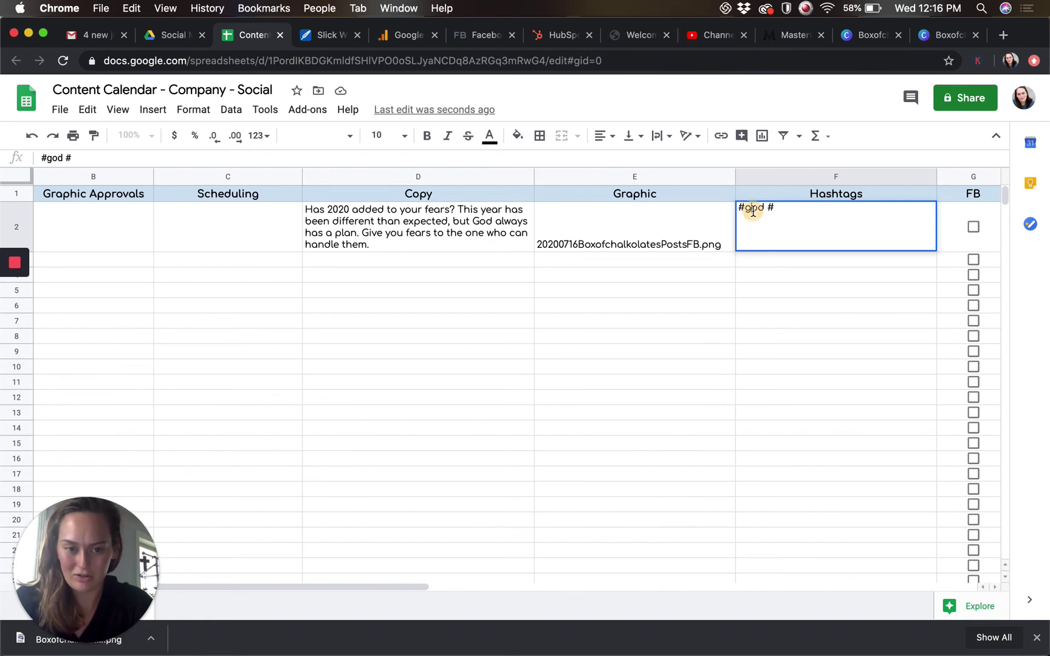
{"action": "key", "text": "BackSpace"}
{"action": "type", "text": "G"}
{"action": "left_click", "coordinate": [775, 208]}
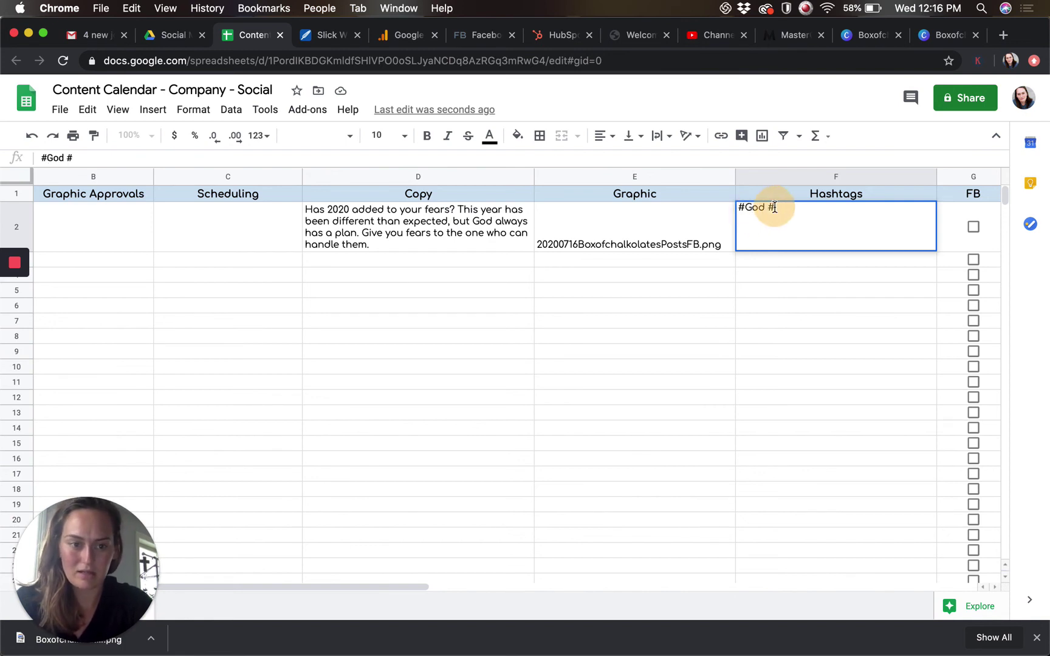
{"action": "type", "text": "boxofchalkolates"}
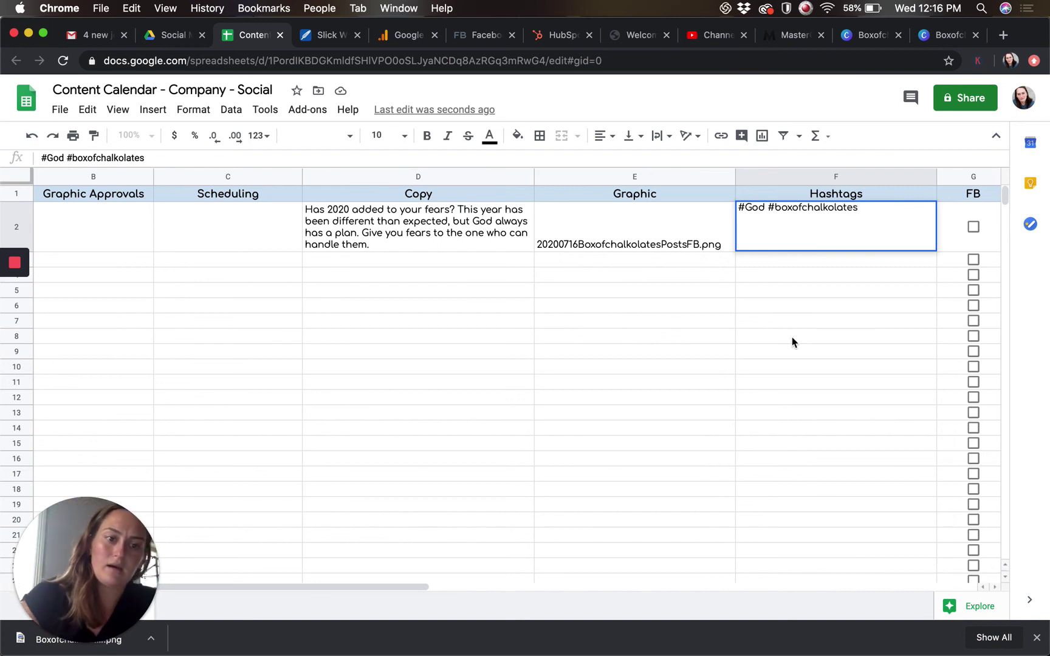
{"action": "left_click", "coordinate": [776, 211]}
{"action": "key", "text": "BackSpace"}
{"action": "type", "text": "@"}
{"action": "left_click", "coordinate": [893, 208]}
{"action": "left_click", "coordinate": [769, 209]}
{"action": "type", "text": "#blessed "}
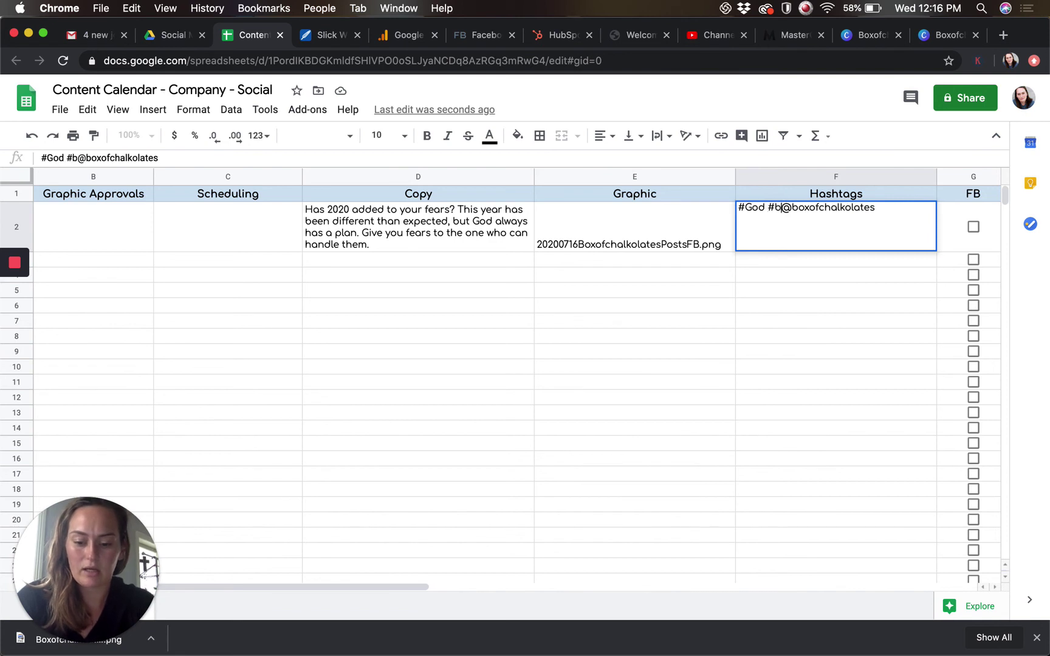
{"action": "type", "text": "#fear #"}
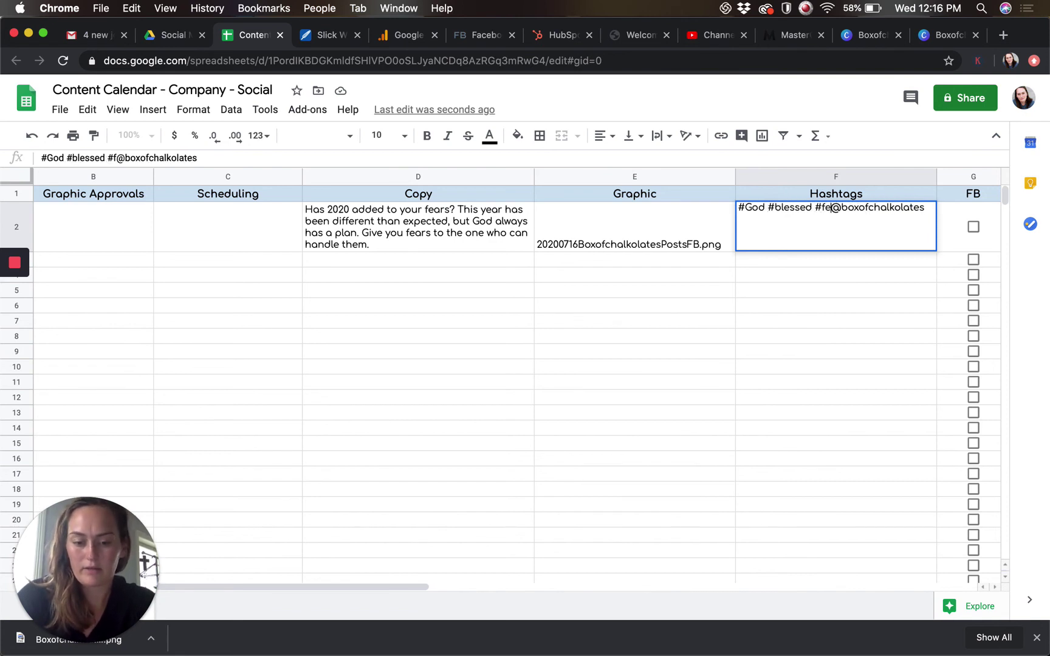
{"action": "type", "text": "christian #"}
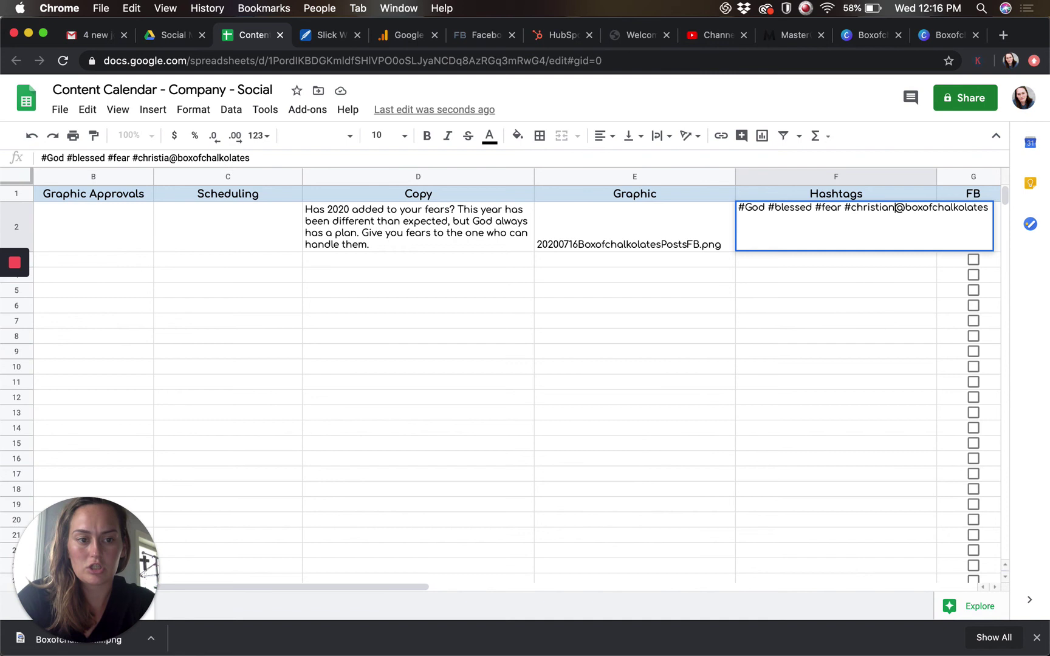
{"action": "type", "text": "prayer "}
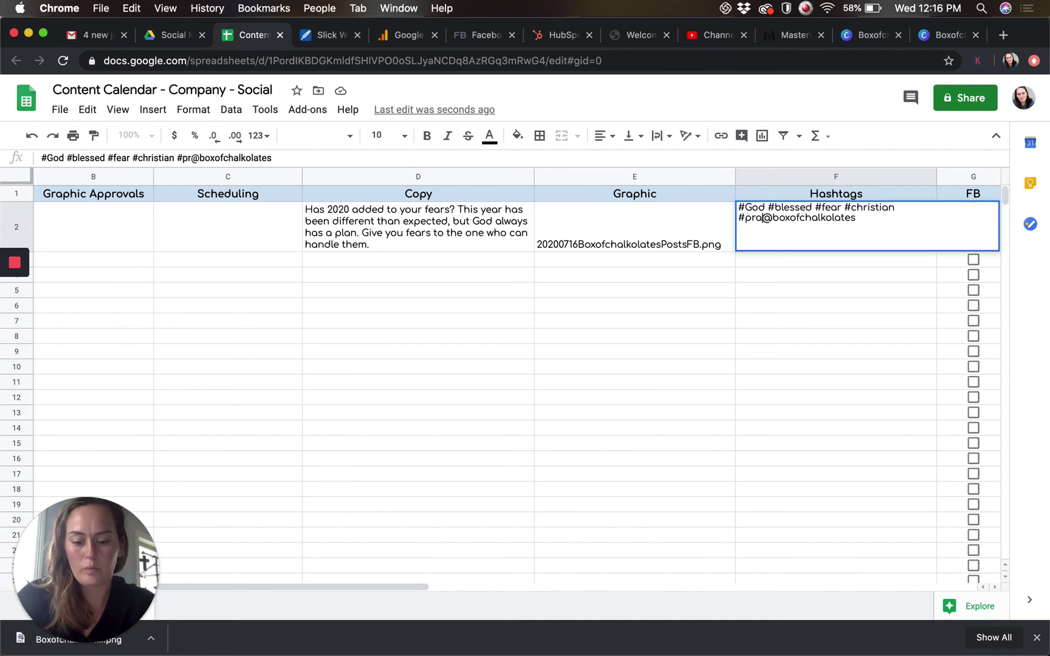
{"action": "type", "text": "#2020 "}
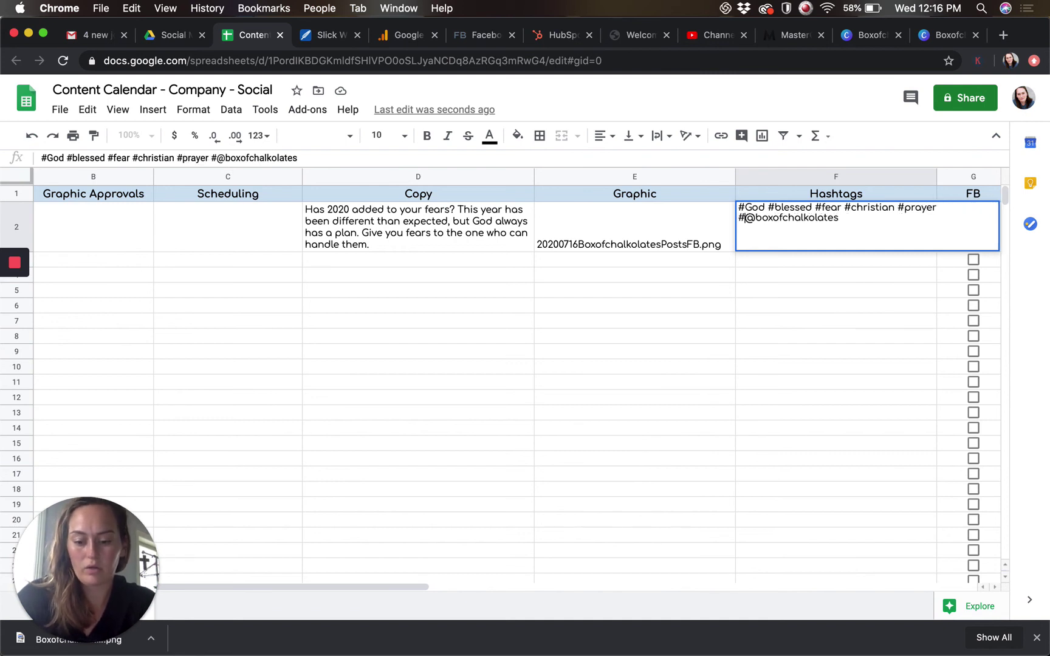
{"action": "type", "text": "#covid"}
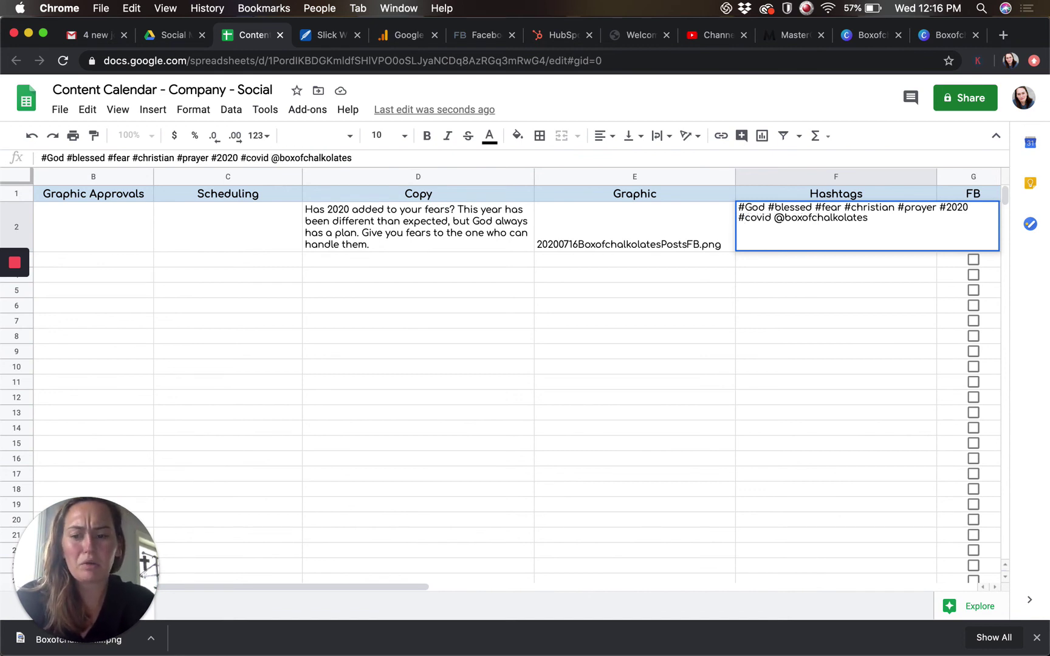
{"action": "type", "text": "#"}
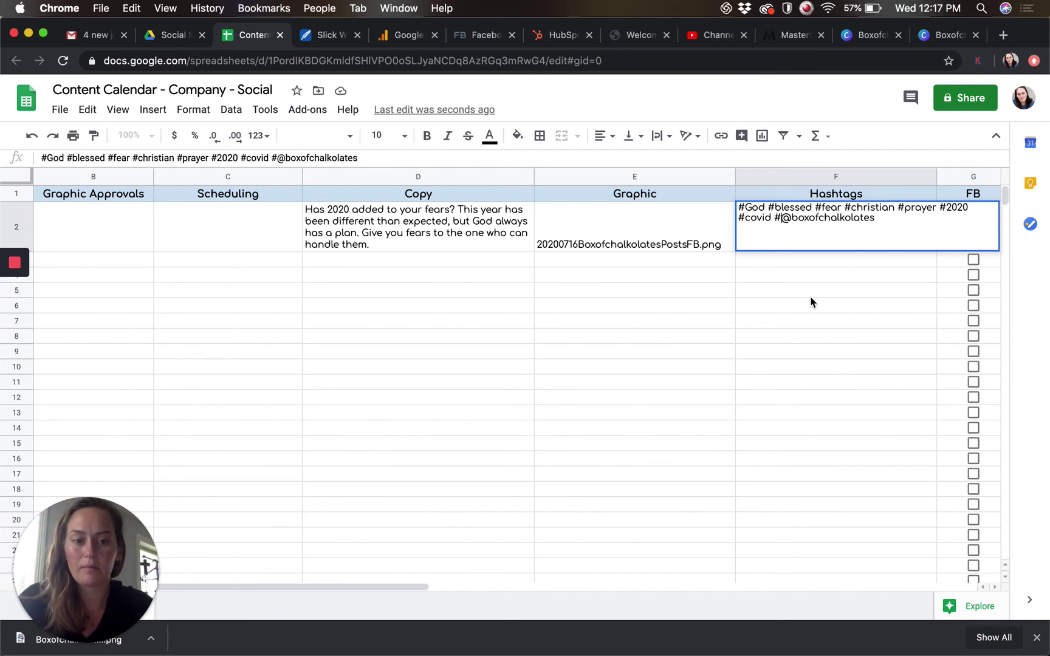
{"action": "type", "text": "unexpect"}
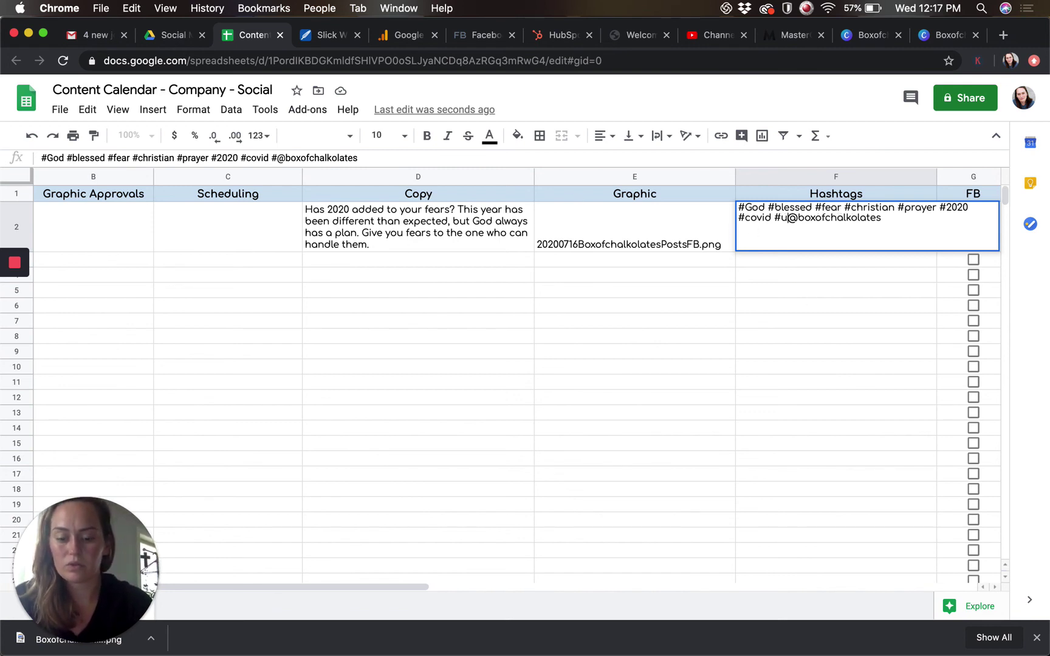
{"action": "type", "text": "ed"}
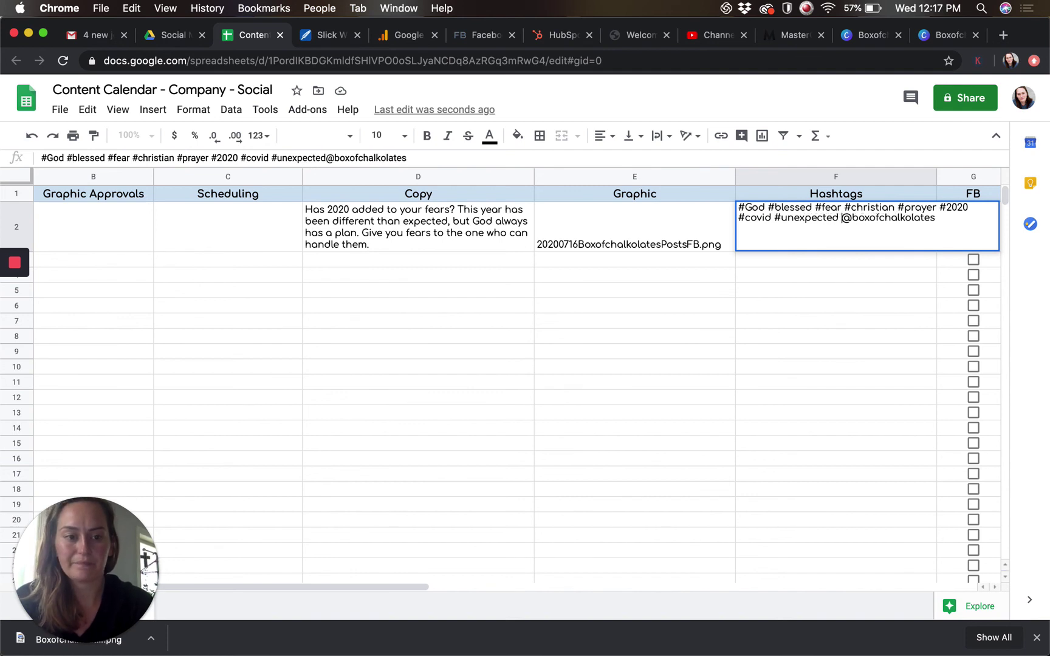
{"action": "left_click", "coordinate": [659, 221]}
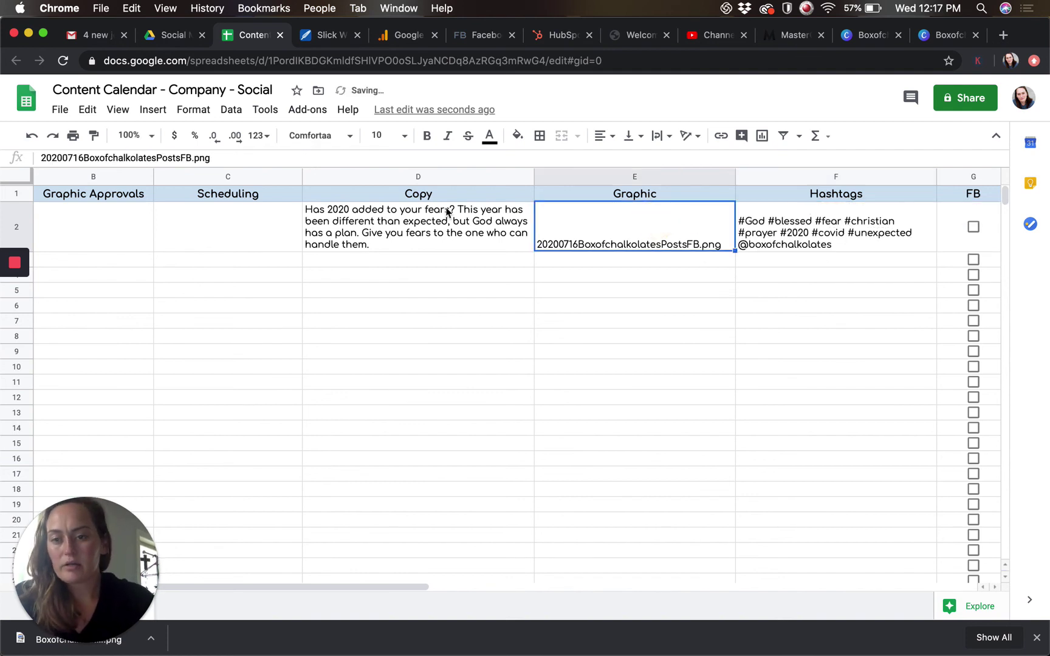
Step: Enter "Needs Approval" in the Copy Approvals cell A2
{"action": "scroll", "coordinate": [447, 211], "scroll_direction": "left", "scroll_amount": 2}
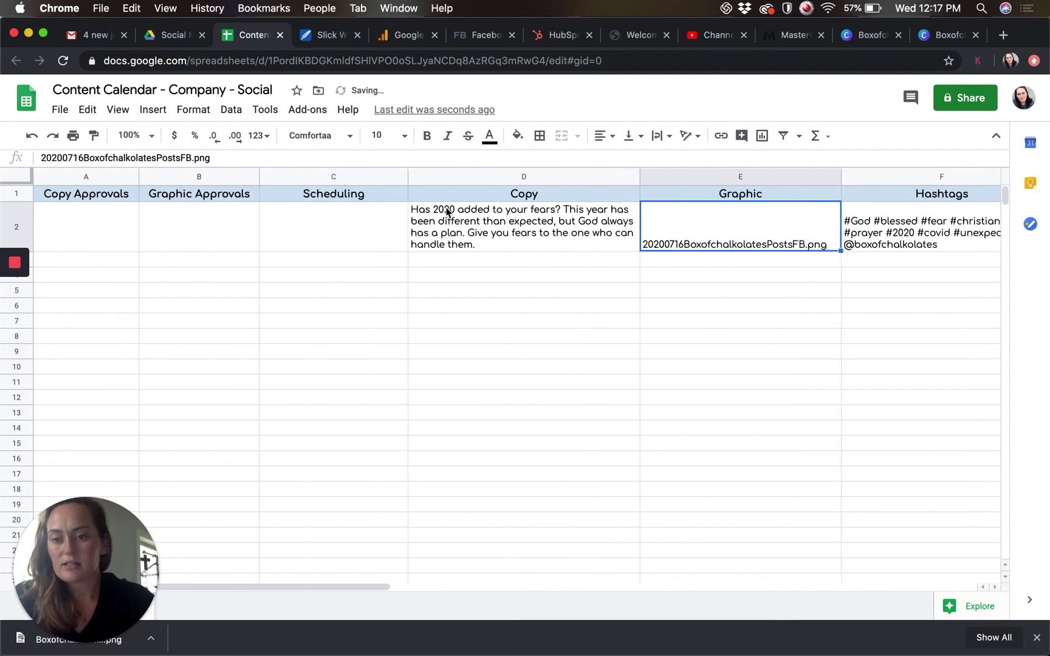
{"action": "left_click", "coordinate": [117, 216]}
{"action": "type", "text": "Ne"}
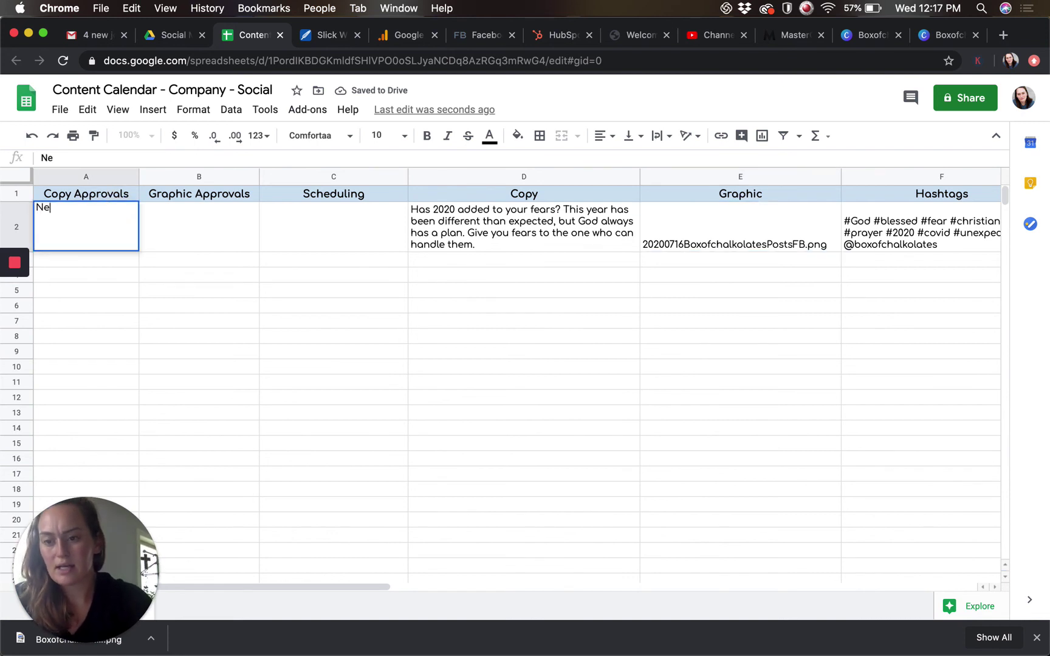
{"action": "type", "text": "eds Approval"}
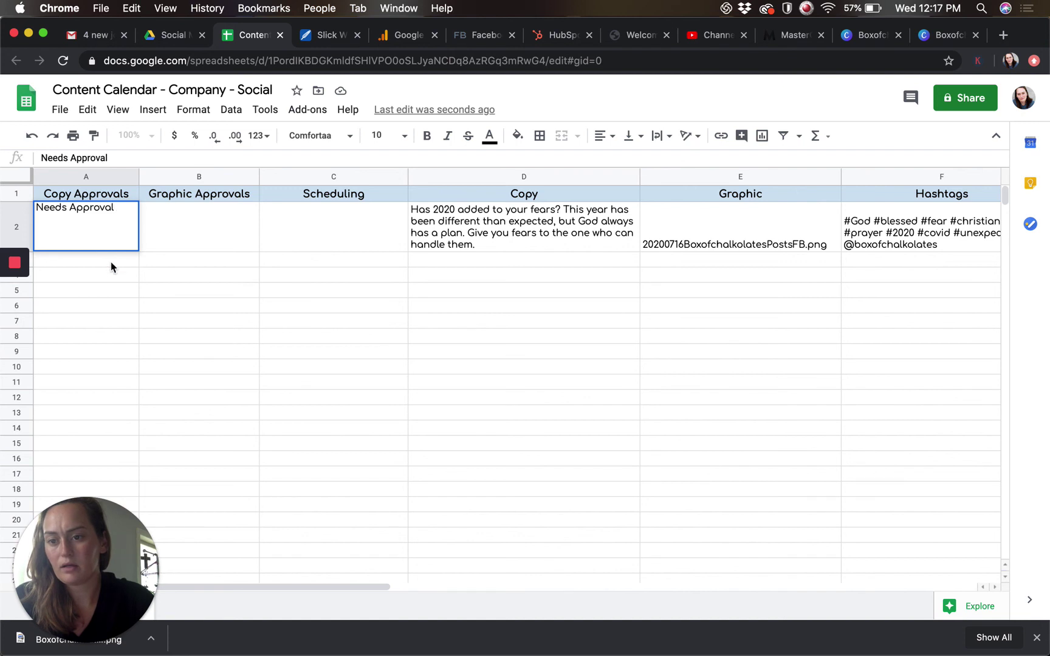
{"action": "key", "text": "Return"}
{"action": "left_click", "coordinate": [111, 242]}
{"action": "type", "text": "BoxofchalkolatesPostsFB.png"}
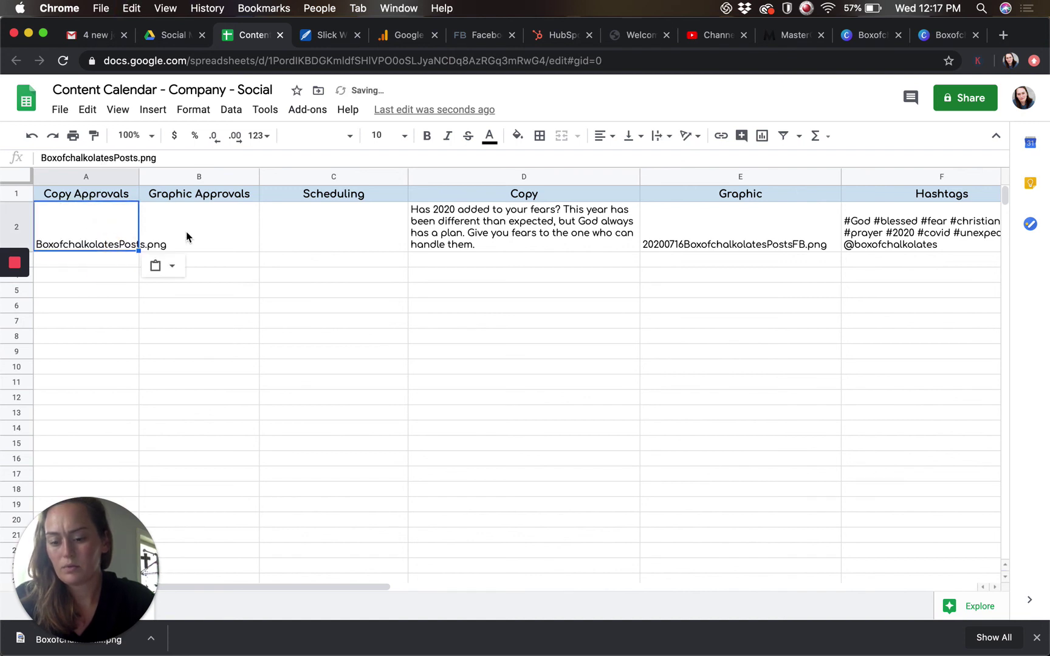
{"action": "key", "text": "super+z"}
Step: Copy the "Needs Approval" status from A2 into the Graphic Approvals cell B2
{"action": "left_click", "coordinate": [108, 240]}
{"action": "key", "text": "super+c"}
{"action": "left_click", "coordinate": [171, 243]}
{"action": "key", "text": "super+v"}
{"action": "left_click", "coordinate": [349, 243]}
{"action": "scroll", "coordinate": [593, 277], "scroll_direction": "right", "scroll_amount": 10}
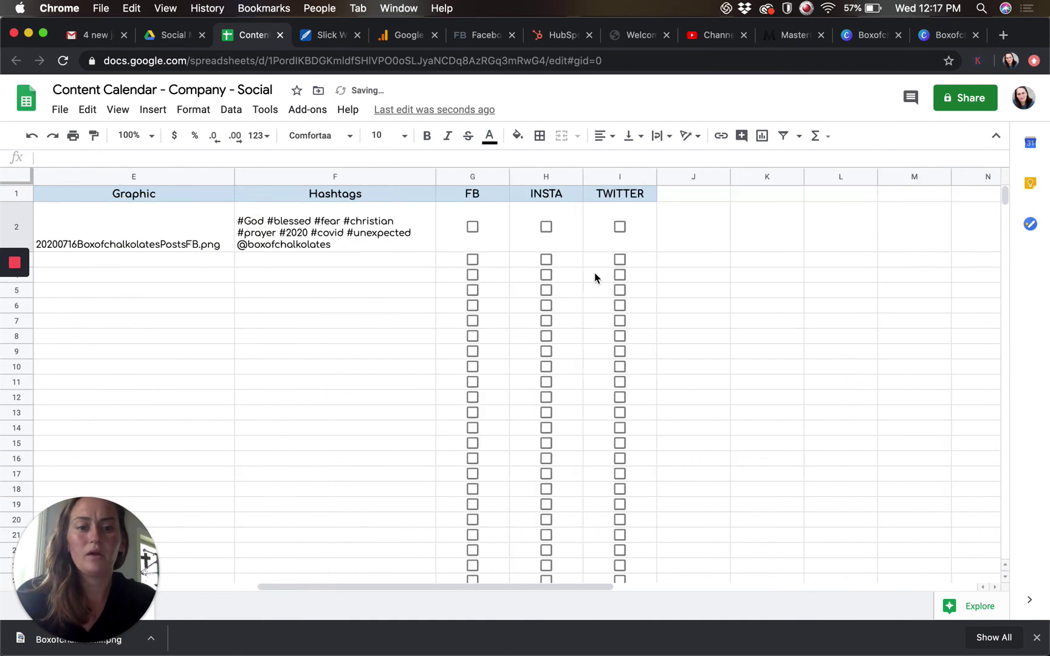
{"action": "scroll", "coordinate": [586, 273], "scroll_direction": "left", "scroll_amount": 10}
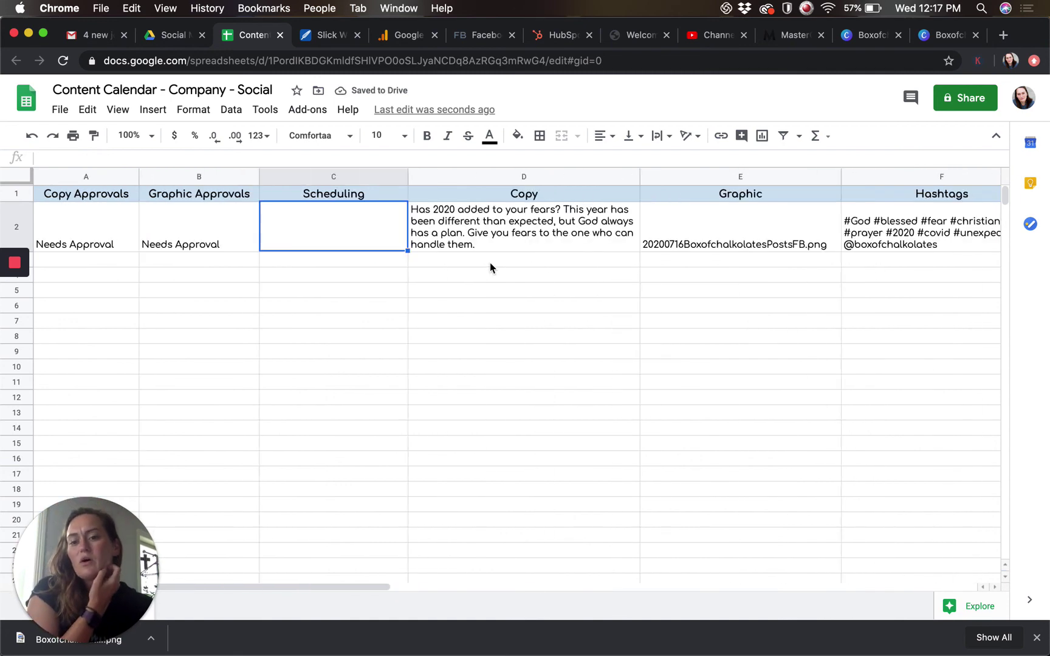
Step: Replace the status with "Approved" in both Copy Approvals cell A2 and Graphic Approvals cell B2
{"action": "double_click", "coordinate": [99, 242]}
{"action": "left_click", "coordinate": [68, 224]}
{"action": "left_click_drag", "start_coordinate": [118, 209], "coordinate": [12, 207]}
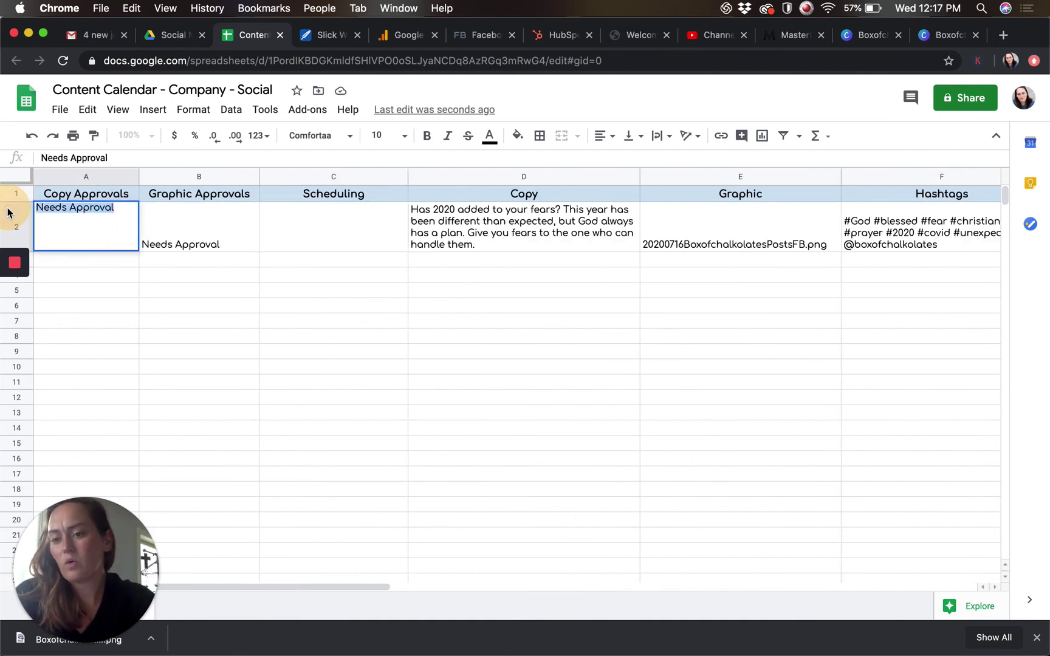
{"action": "type", "text": "Approved"}
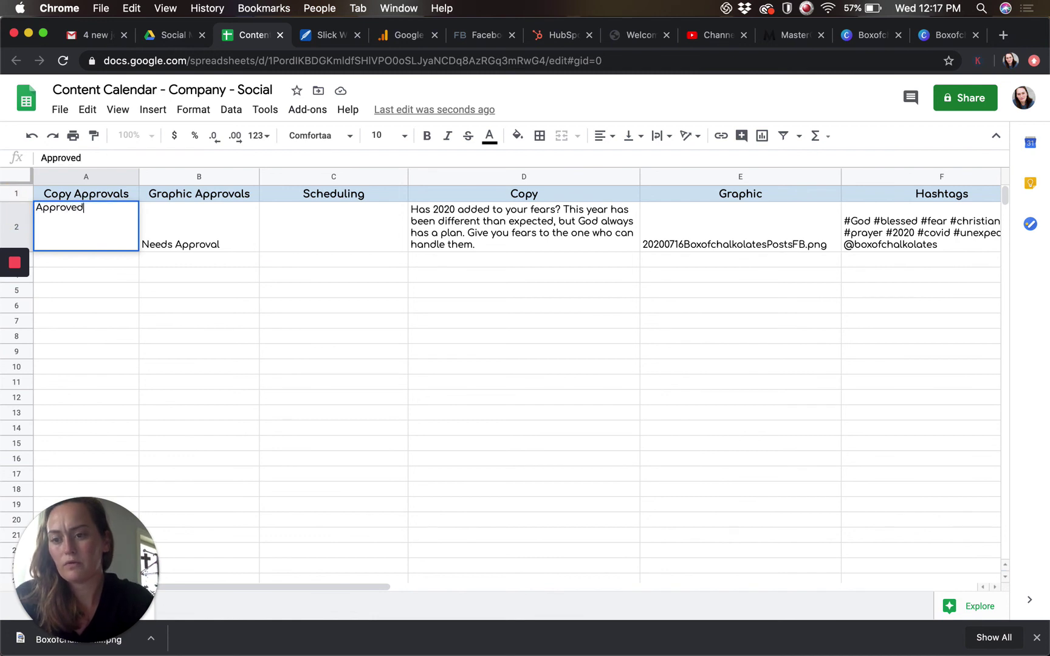
{"action": "left_click", "coordinate": [228, 217]}
{"action": "double_click", "coordinate": [231, 209]}
{"action": "left_click_drag", "start_coordinate": [231, 208], "coordinate": [117, 207]}
{"action": "type", "text": "Approved"}
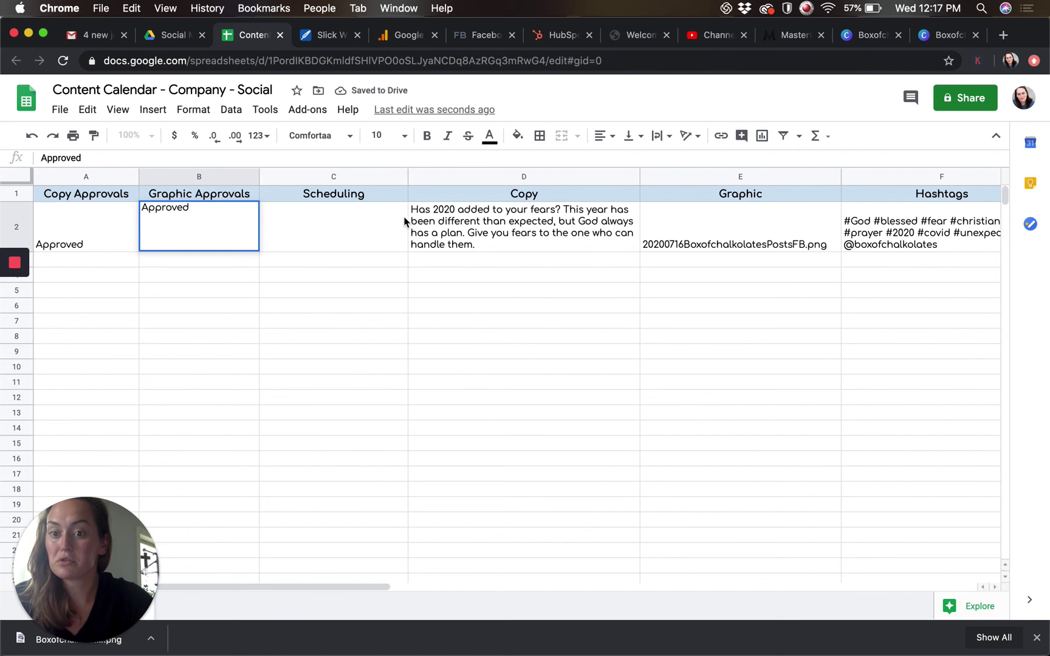
Step: Enter "Scheduled for" in the Scheduling cell C2, without a weekday after it
{"action": "left_click", "coordinate": [369, 235]}
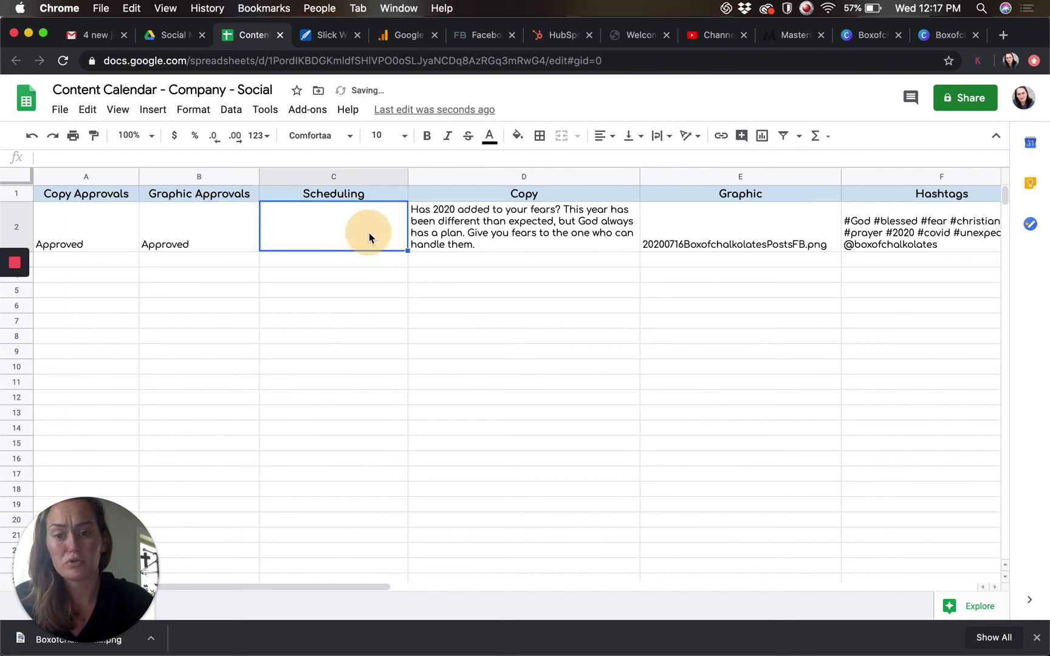
{"action": "double_click", "coordinate": [369, 237]}
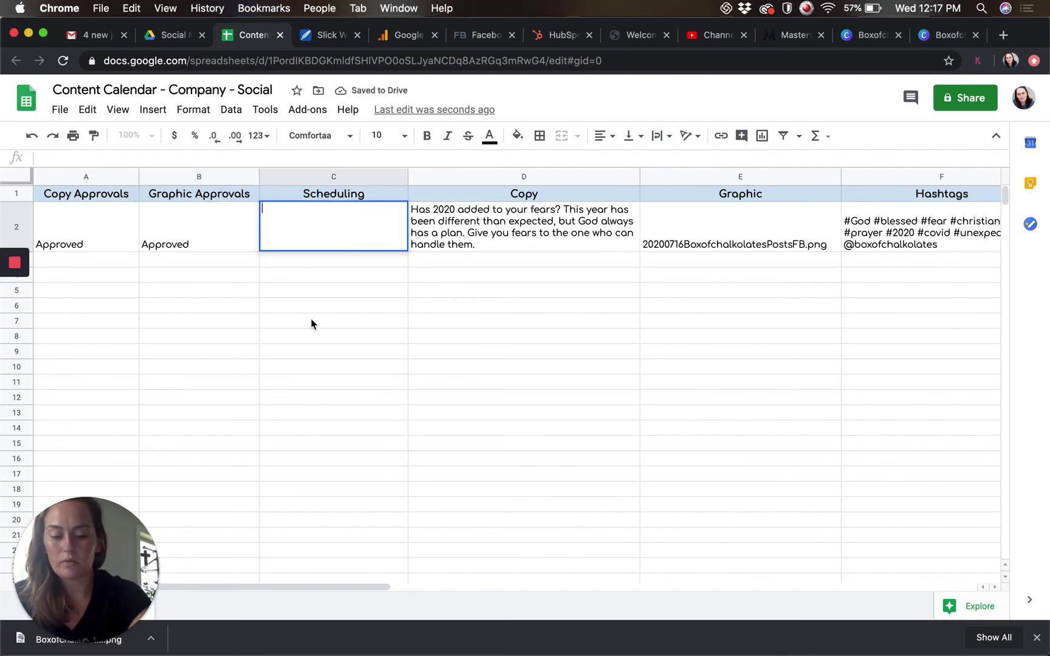
{"action": "type", "text": "M"}
{"action": "key", "text": "BackSpace"}
{"action": "type", "text": "Se"}
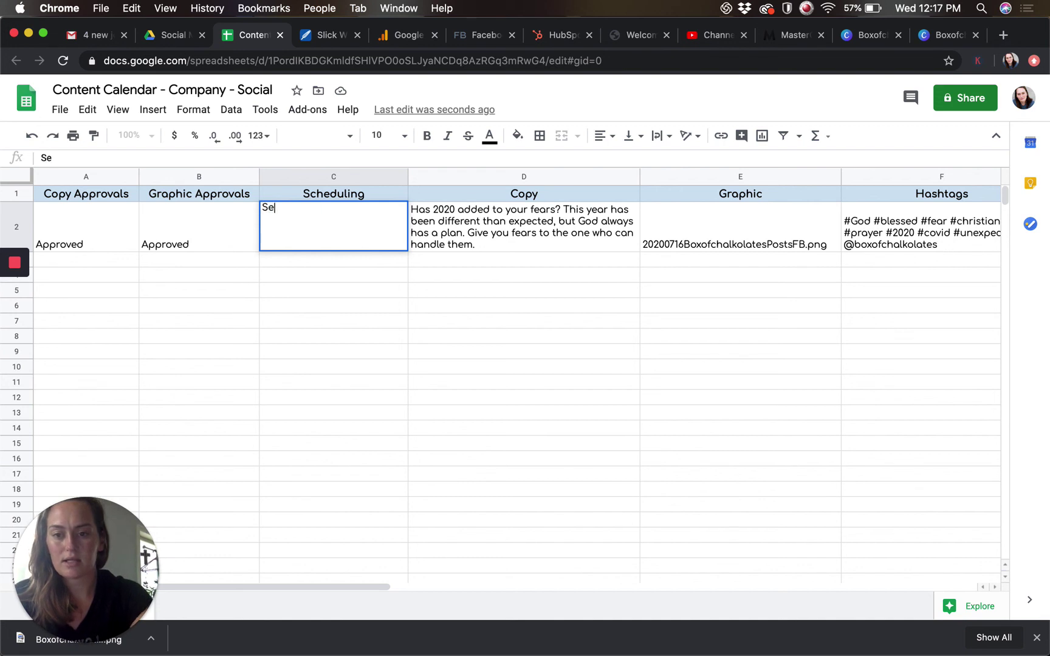
{"action": "type", "text": "heduled "}
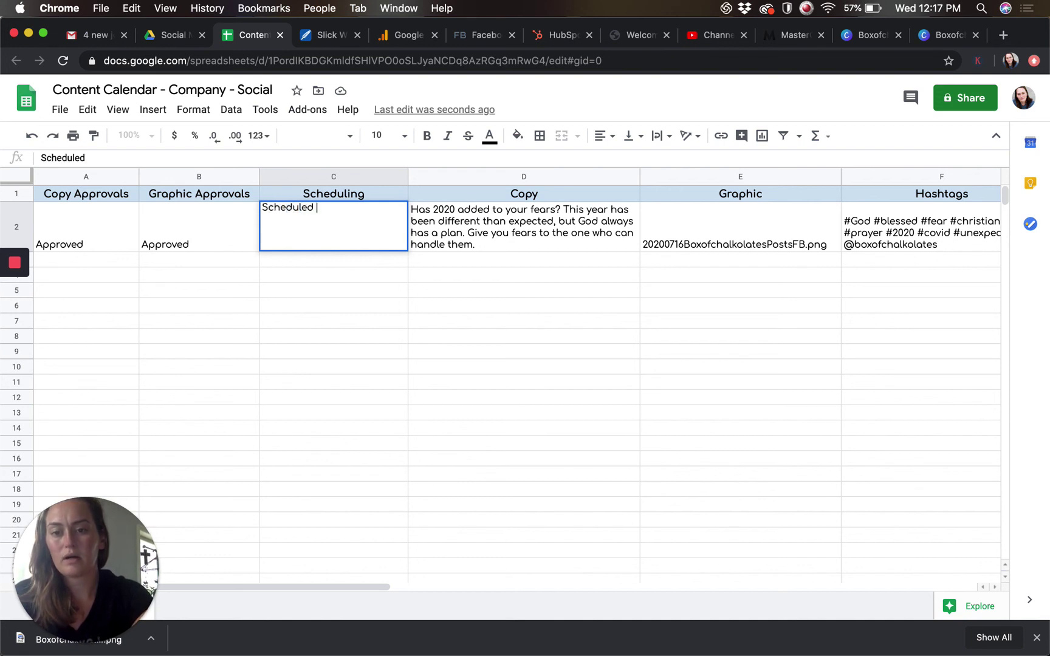
{"action": "type", "text": "for Monday"}
{"action": "key", "text": "BackSpace"}
{"action": "key", "text": "BackSpace"}
{"action": "key", "text": "BackSpace"}
{"action": "key", "text": "BackSpace"}
{"action": "key", "text": "BackSpace"}
{"action": "key", "text": "BackSpace"}
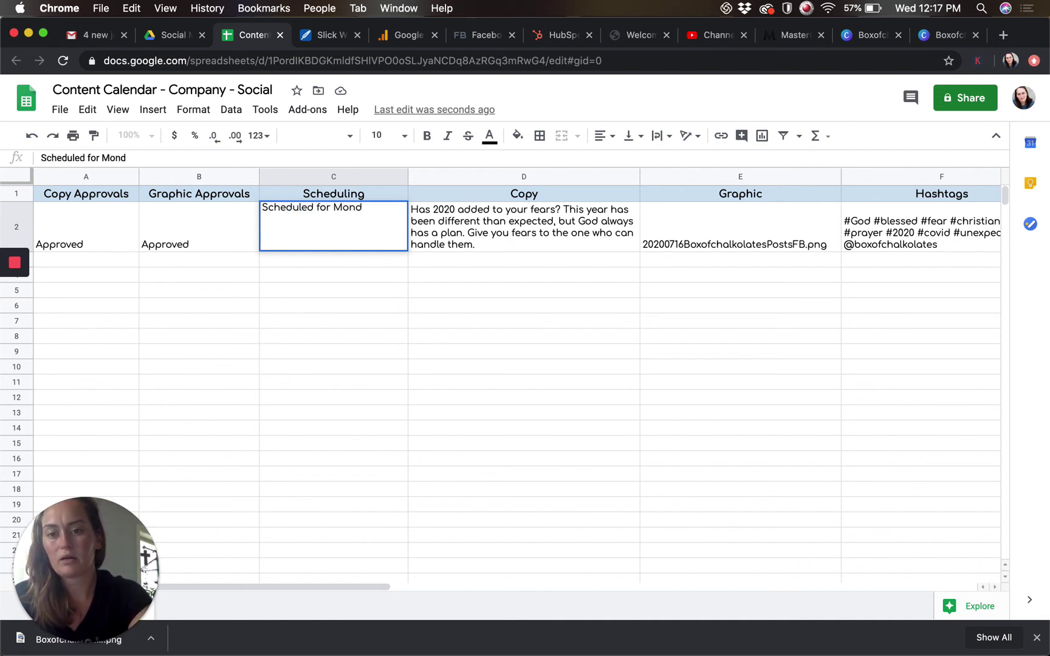
Step: Insert a new column before the Scheduling column and give it the header "Dates"
{"action": "right_click", "coordinate": [371, 176]}
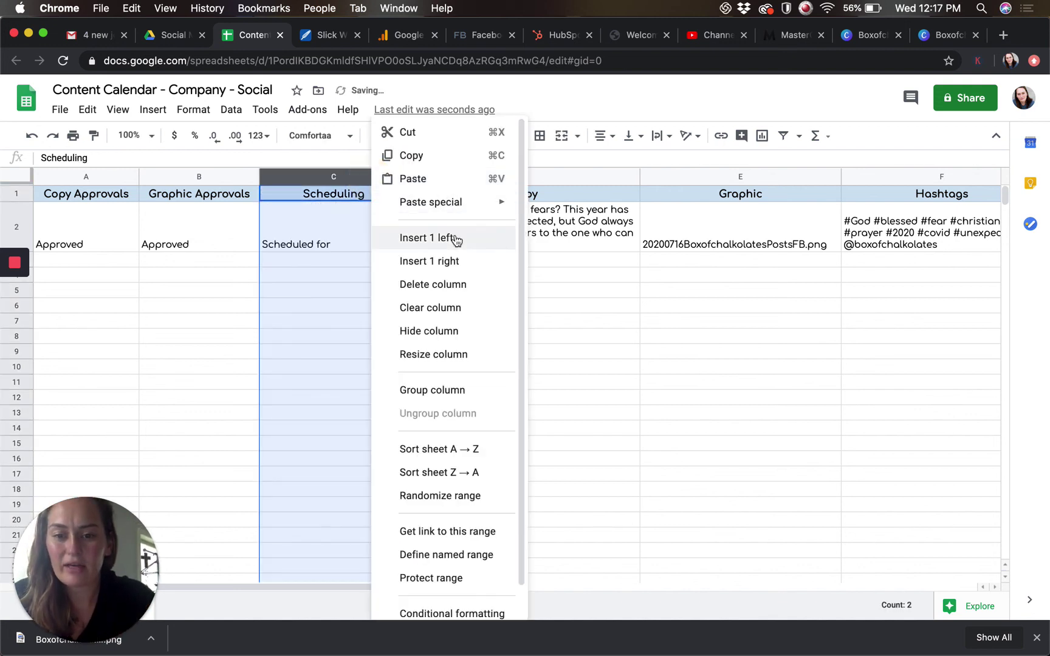
{"action": "left_click", "coordinate": [452, 239]}
{"action": "left_click", "coordinate": [364, 199]}
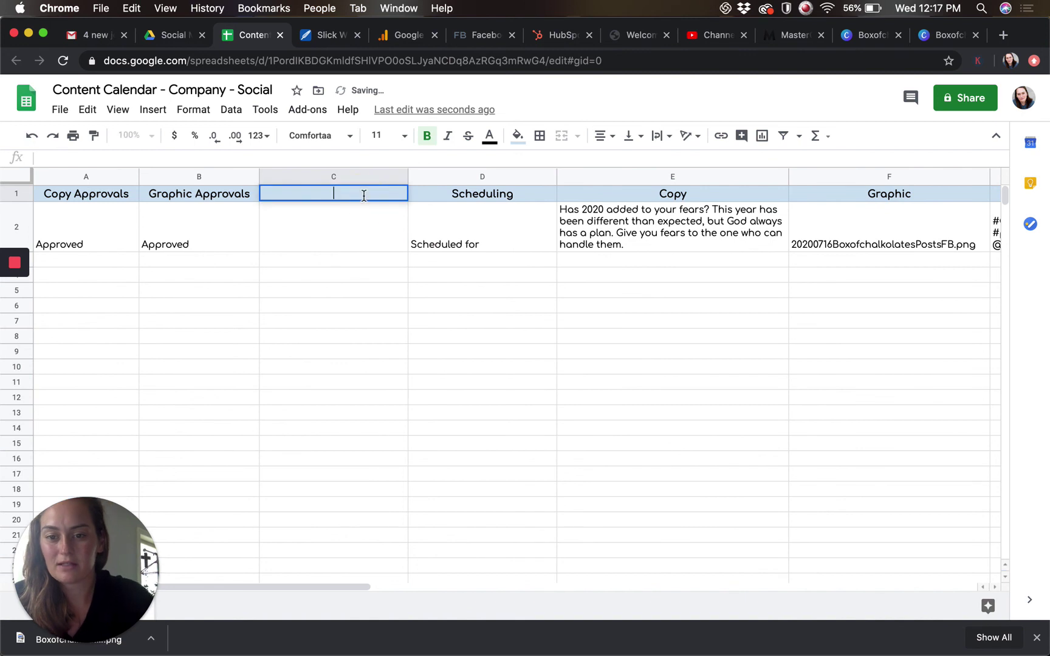
{"action": "type", "text": "Dates"}
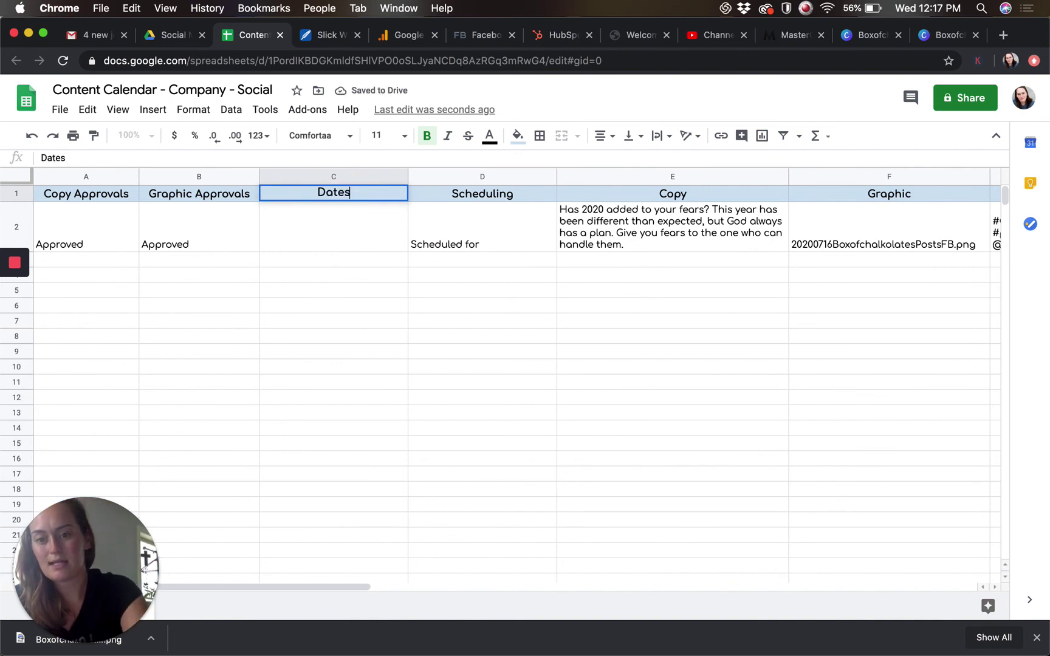
Step: Enter "Monday, August 1st, 2020" in row 2 of the Dates column
{"action": "left_click", "coordinate": [365, 239]}
{"action": "type", "text": "Monday"}
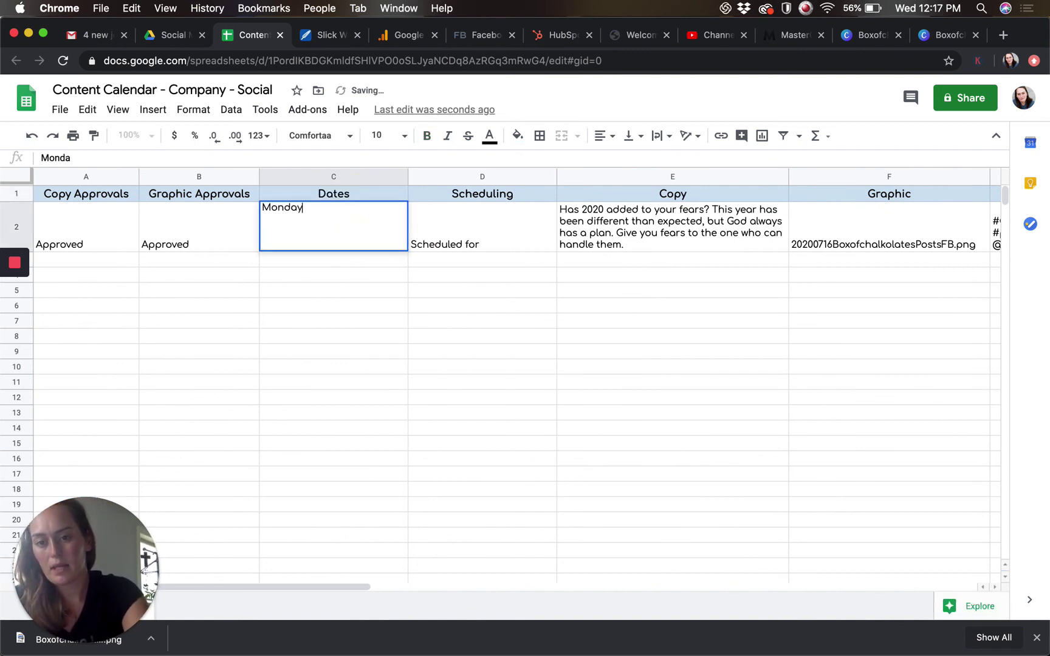
{"action": "type", "text": ", August 1st, 2020"}
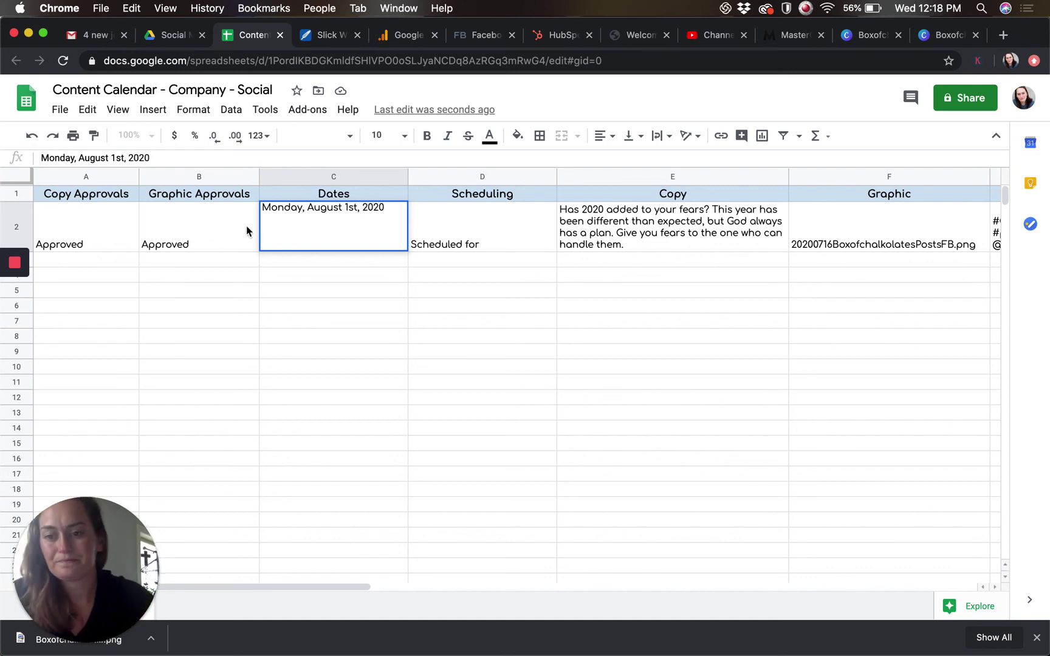
Step: Commit the date and move the Scheduling column in front of the Dates column
{"action": "left_click", "coordinate": [229, 220]}
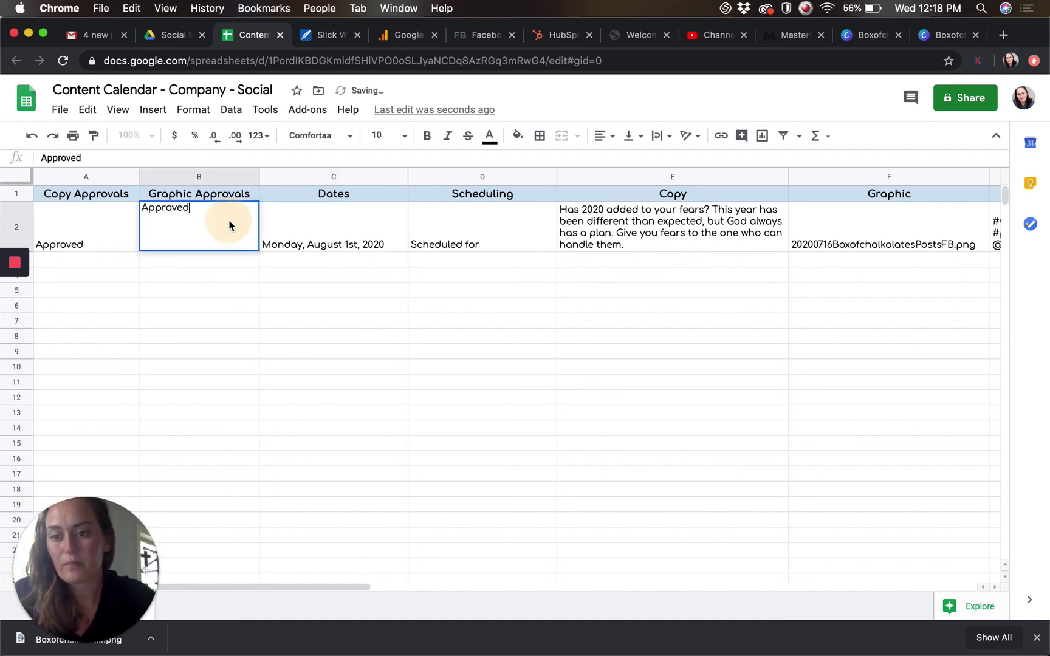
{"action": "left_click", "coordinate": [455, 176]}
{"action": "left_click_drag", "start_coordinate": [431, 176], "coordinate": [312, 180]}
Step: Shorten the date in D2 to "Monday August 1st" by removing the year and the commas
{"action": "left_click", "coordinate": [459, 236]}
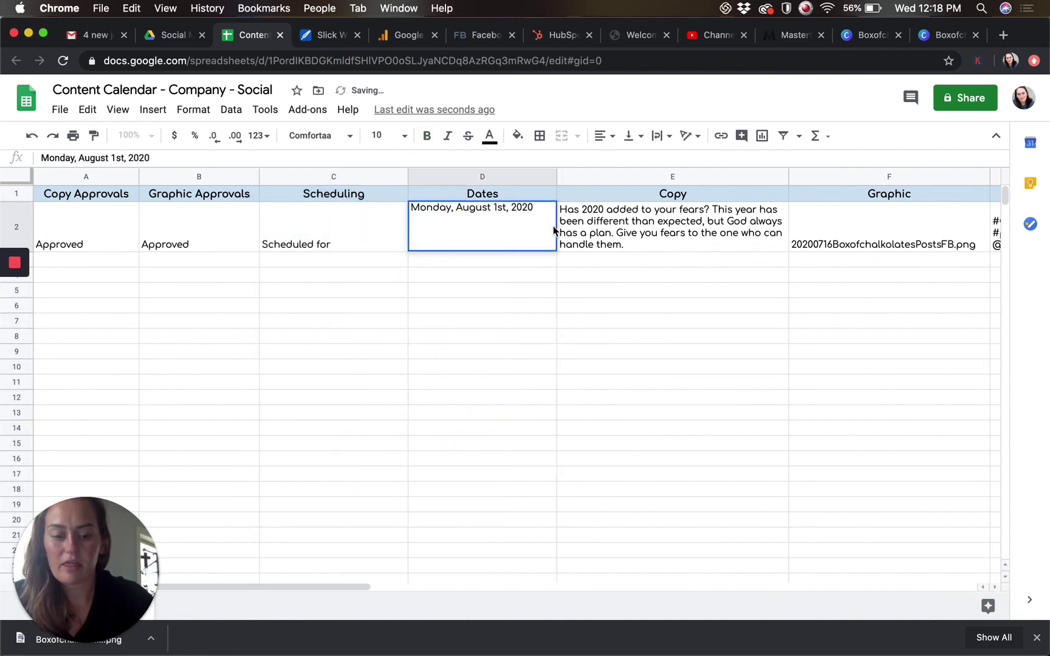
{"action": "key", "text": "BackSpace"}
{"action": "key", "text": "BackSpace"}
{"action": "key", "text": "BackSpace"}
{"action": "key", "text": "BackSpace"}
{"action": "key", "text": "BackSpace"}
{"action": "key", "text": "BackSpace"}
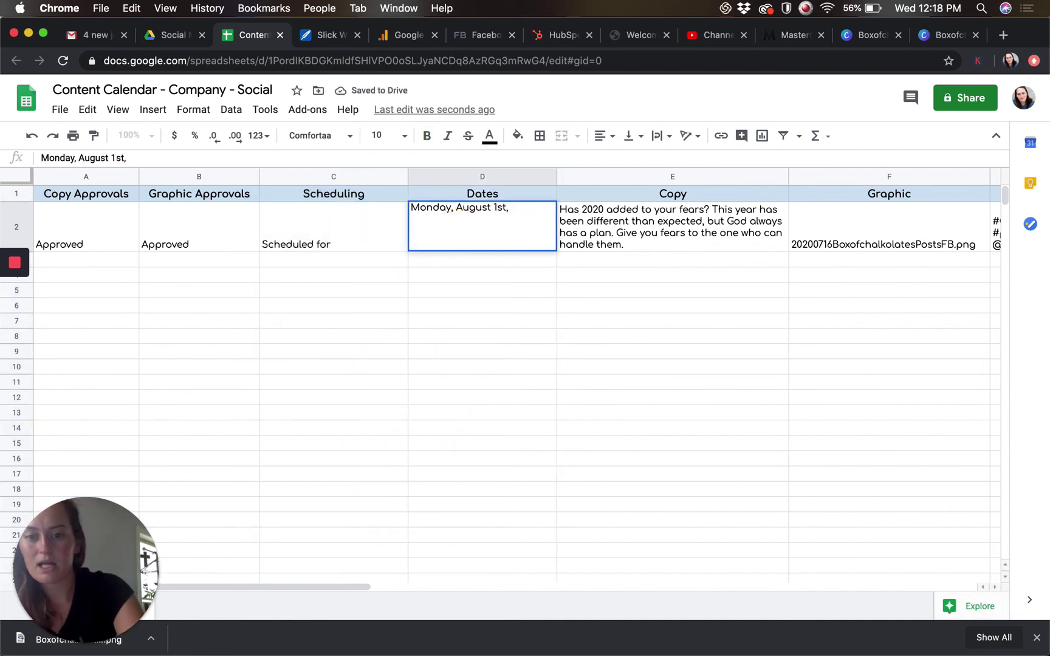
{"action": "left_click", "coordinate": [454, 208]}
{"action": "key", "text": "BackSpace"}
Step: Add "Motivational" in front of "Monday August 1st" in D2 and commit the cell
{"action": "left_click", "coordinate": [413, 208]}
{"action": "type", "text": "Motivation"}
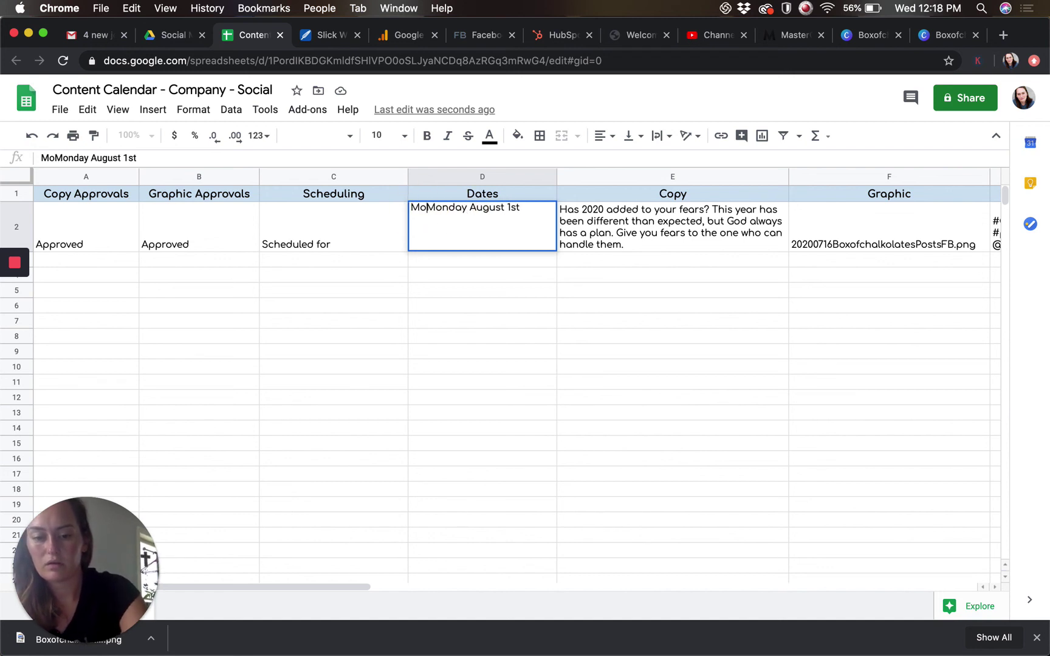
{"action": "type", "text": "al"}
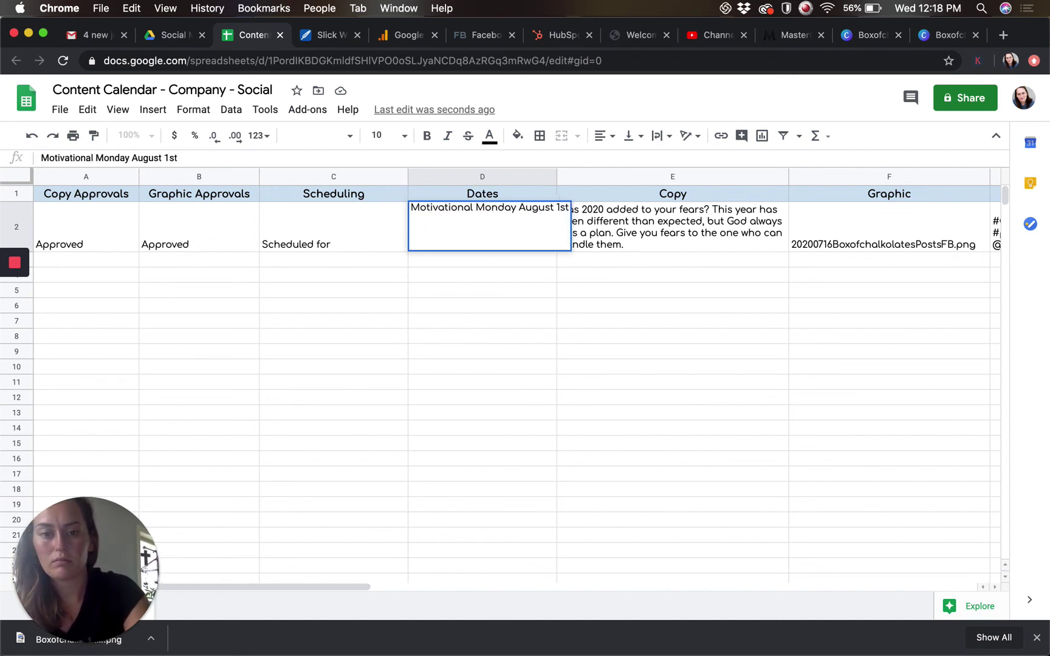
{"action": "left_click", "coordinate": [511, 210]}
{"action": "key", "text": "Return"}
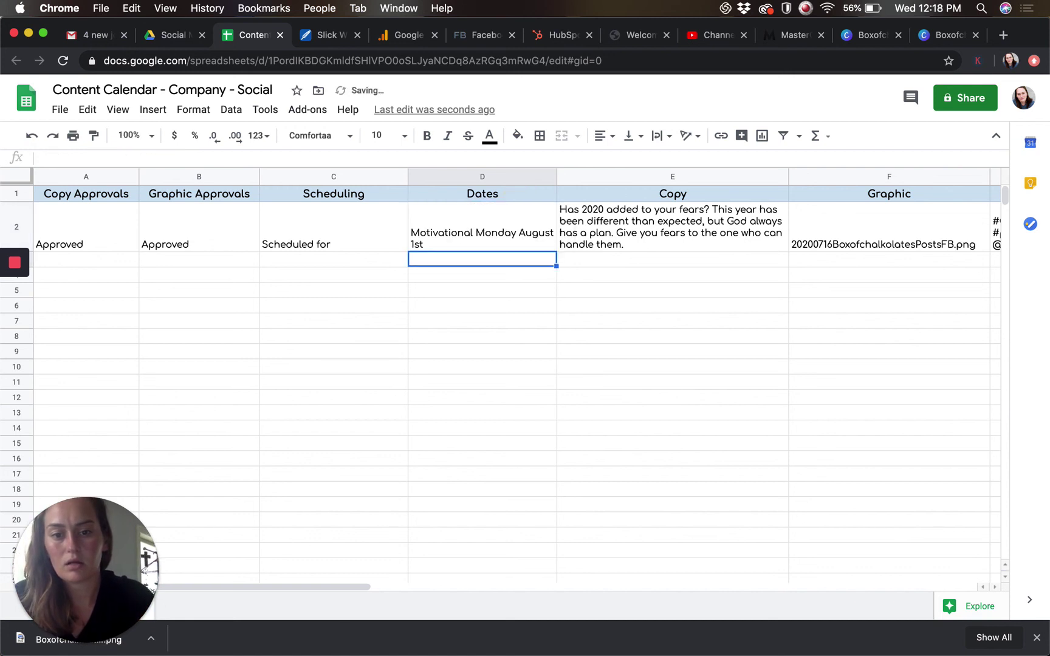
Step: Insert a line break before "August 1st" in D2 and commit the cell
{"action": "left_click", "coordinate": [500, 206]}
{"action": "double_click", "coordinate": [527, 239]}
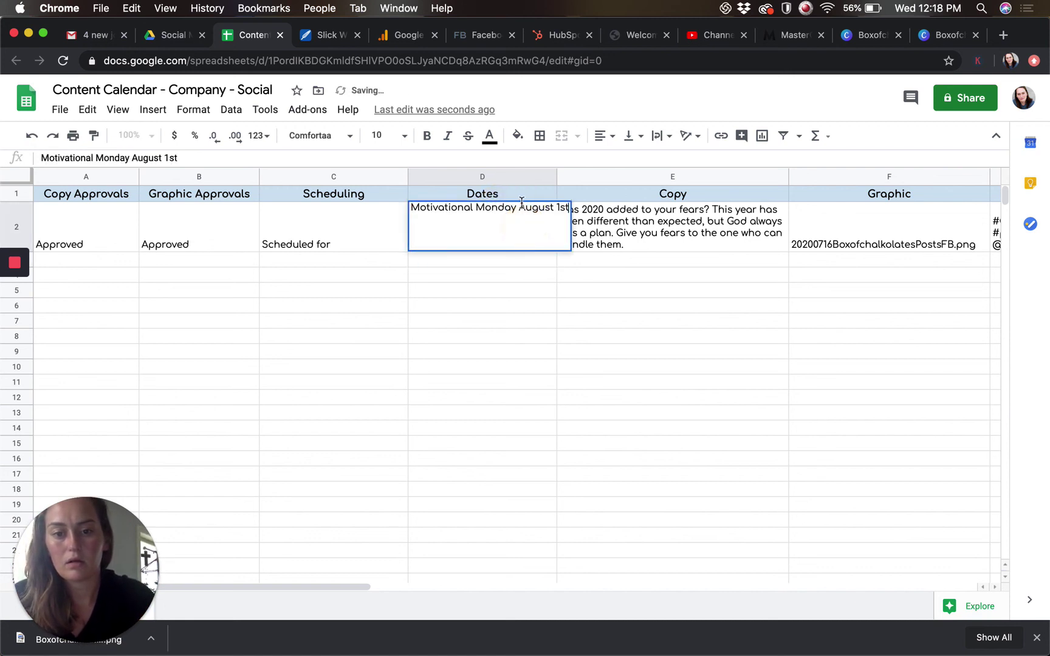
{"action": "key", "text": "alt+Return"}
{"action": "left_click", "coordinate": [397, 220]}
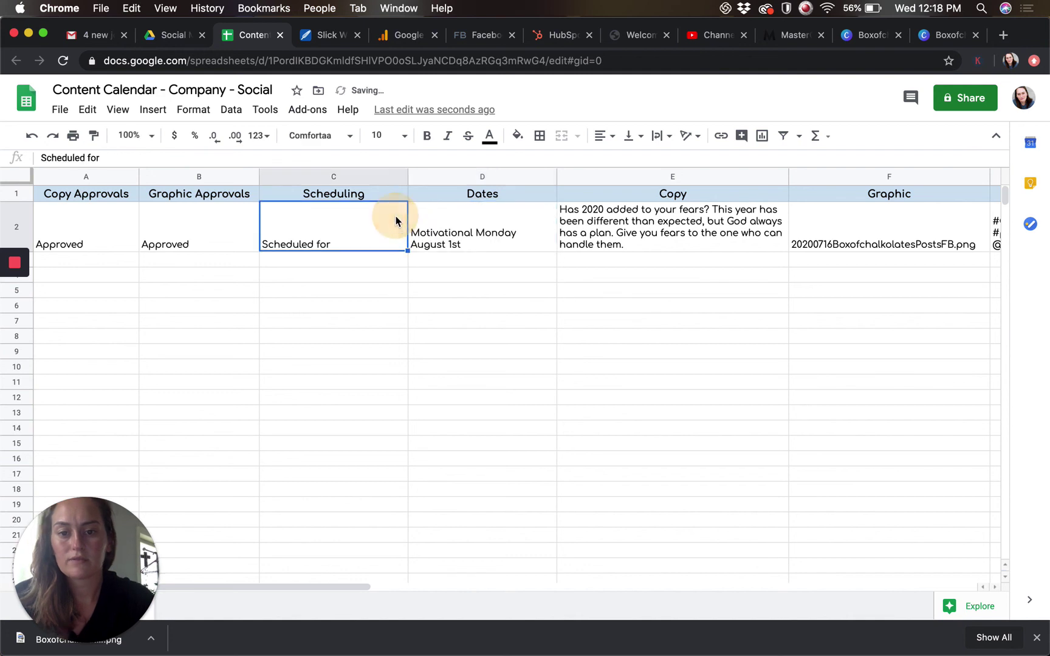
Step: Complete the Scheduling entry in C2 so it reads "Scheduled for 10am - CH"
{"action": "left_click", "coordinate": [342, 220]}
{"action": "double_click", "coordinate": [341, 220]}
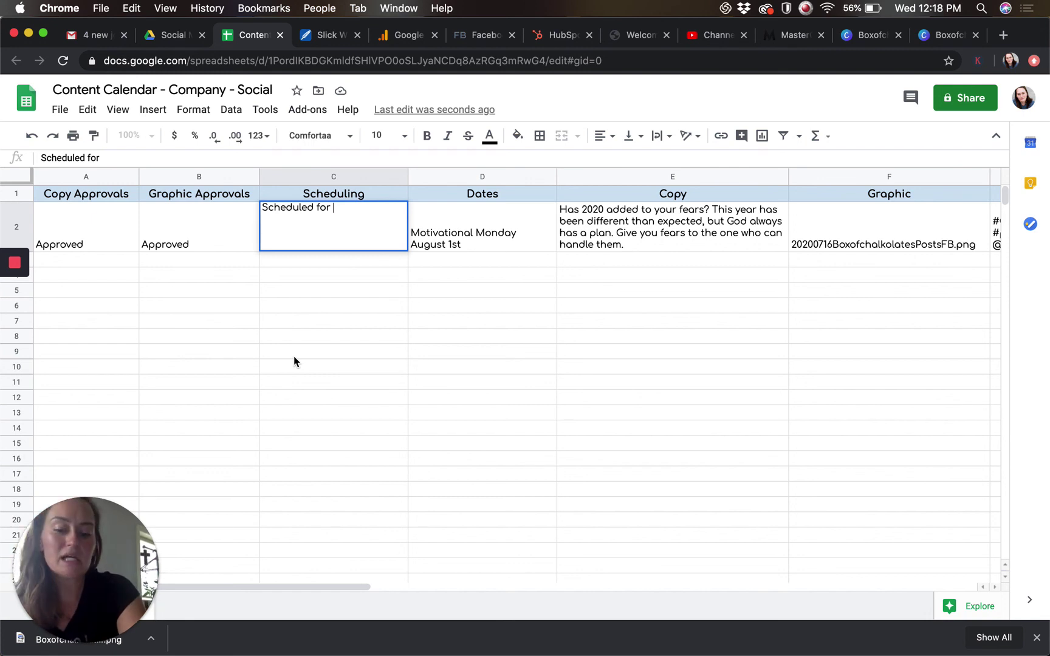
{"action": "type", "text": "10a"}
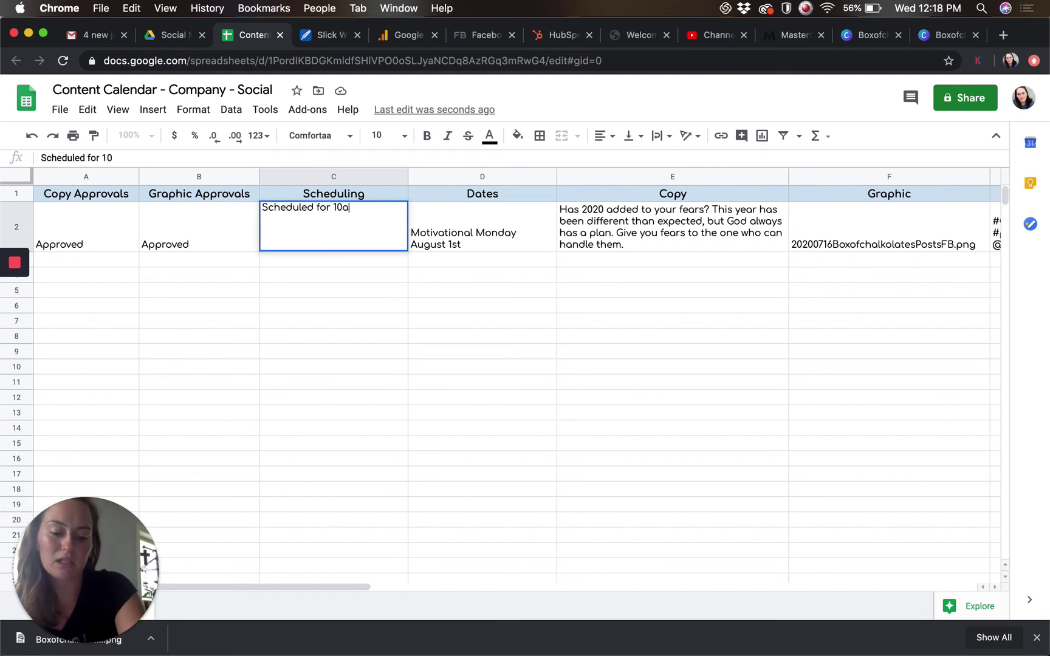
{"action": "type", "text": "m - CH"}
{"action": "key", "text": "Return"}
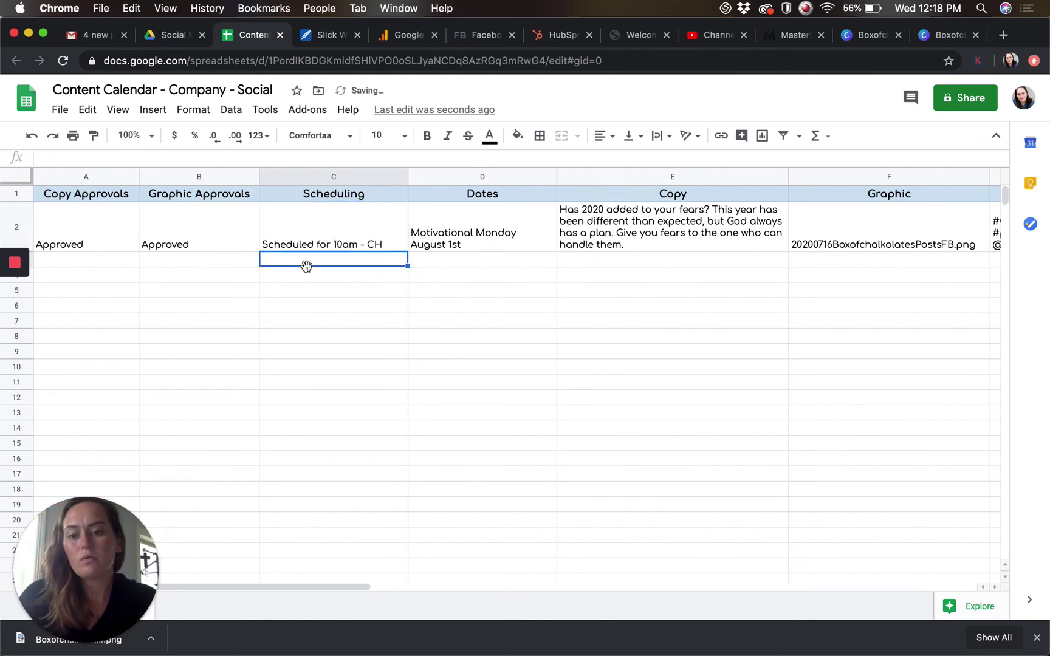
Step: Tick the FB, INSTA and TWITTER checkboxes for the sample post in row 2
{"action": "scroll", "coordinate": [582, 230], "scroll_direction": "right", "scroll_amount": 5}
{"action": "scroll", "coordinate": [582, 230], "scroll_direction": "right", "scroll_amount": 2}
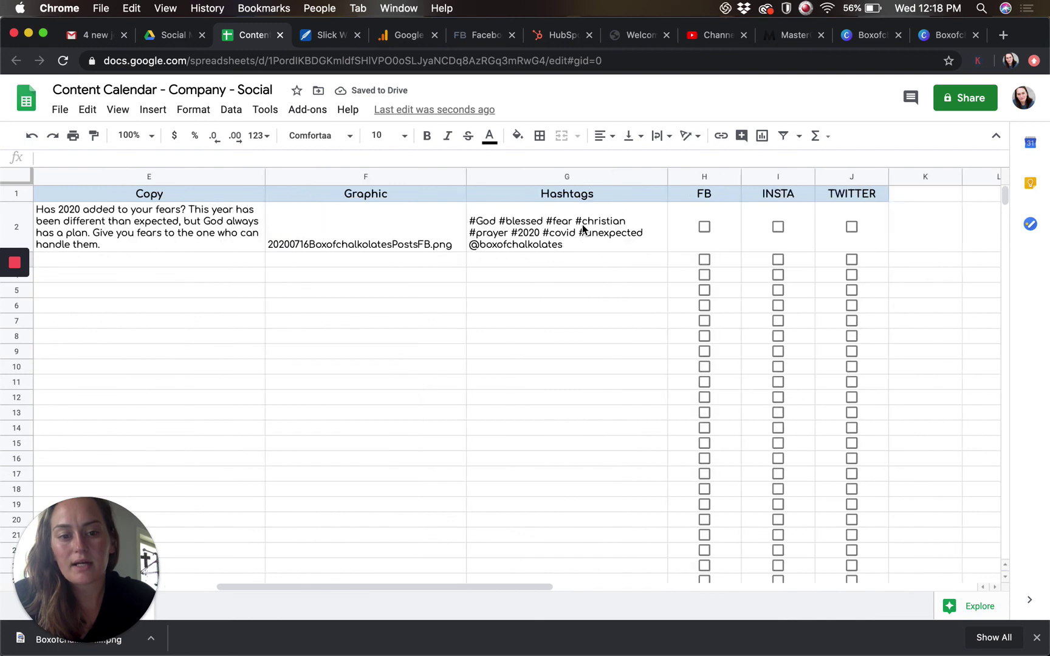
{"action": "scroll", "coordinate": [513, 227], "scroll_direction": "left", "scroll_amount": 4}
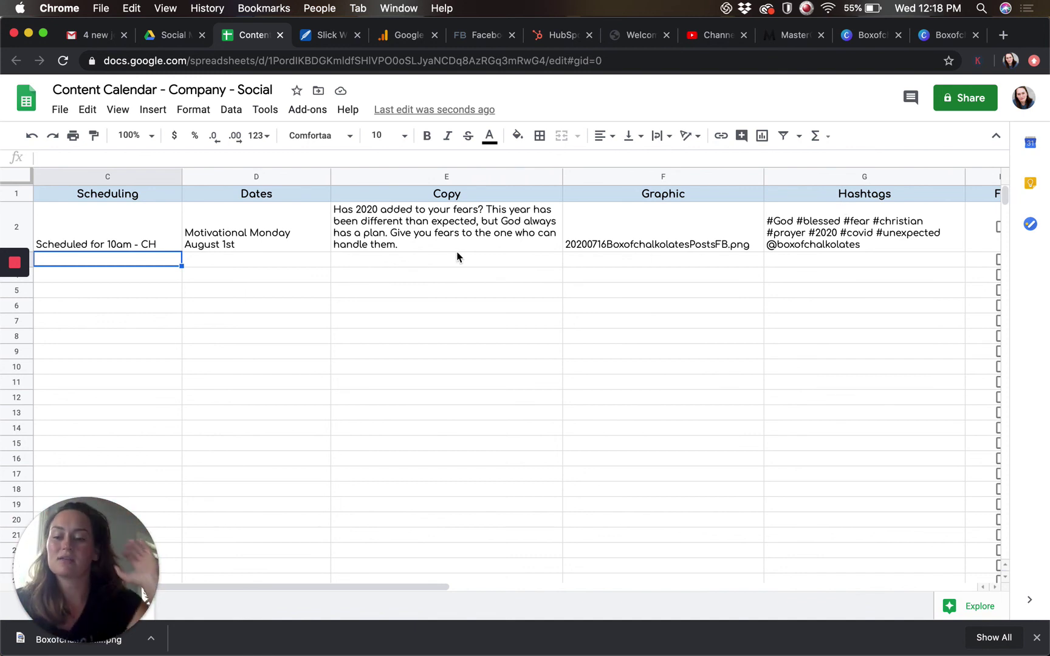
{"action": "scroll", "coordinate": [699, 249], "scroll_direction": "right", "scroll_amount": 5}
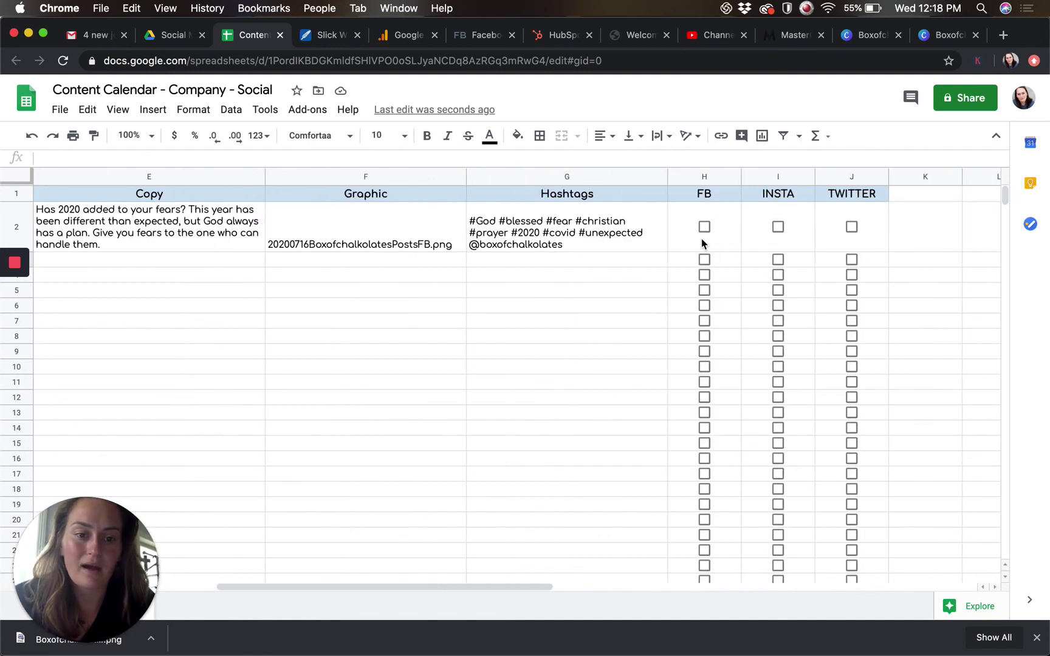
{"action": "left_click", "coordinate": [705, 228]}
{"action": "left_click", "coordinate": [779, 227]}
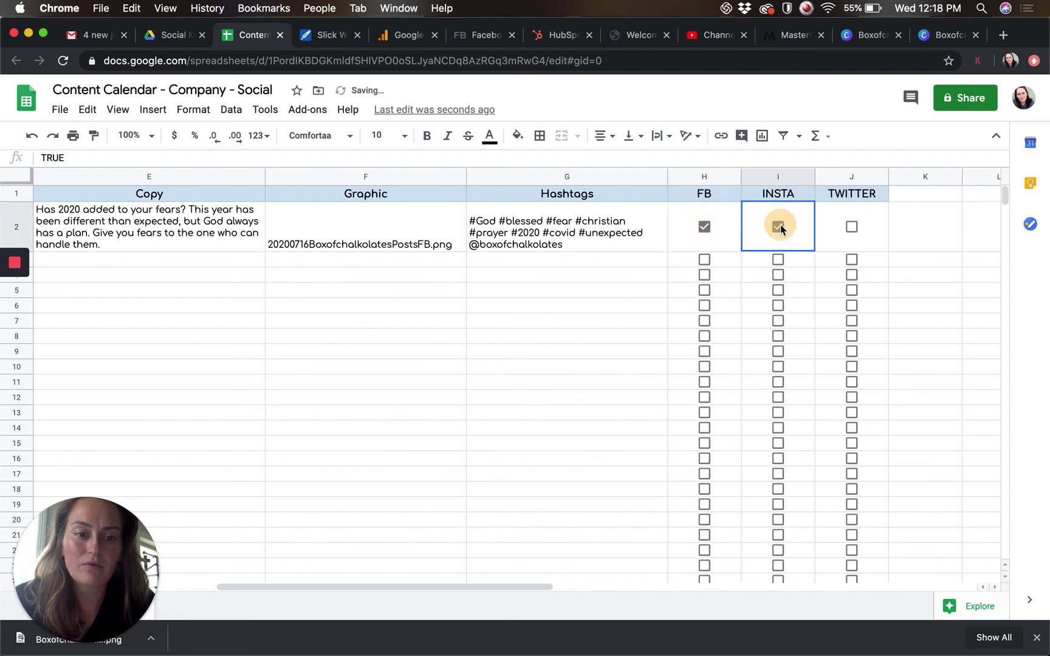
{"action": "left_click", "coordinate": [852, 227]}
{"action": "scroll", "coordinate": [635, 251], "scroll_direction": "left", "scroll_amount": 5}
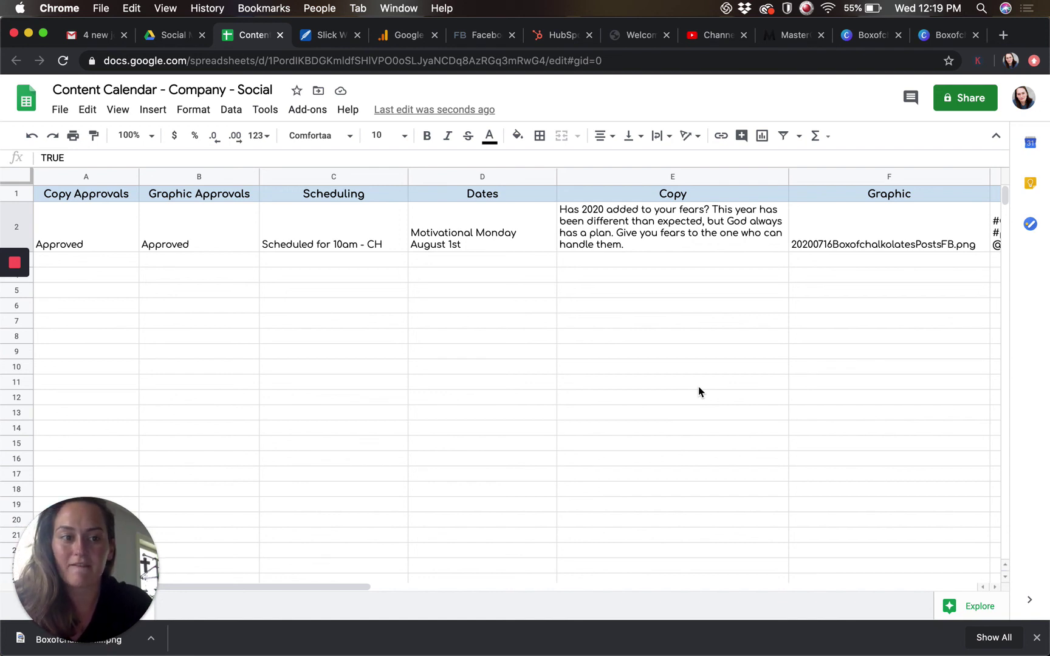
Step: Examine the spreadsheet's options for sharing with people and by link, and close the dialog
{"action": "left_click", "coordinate": [951, 106]}
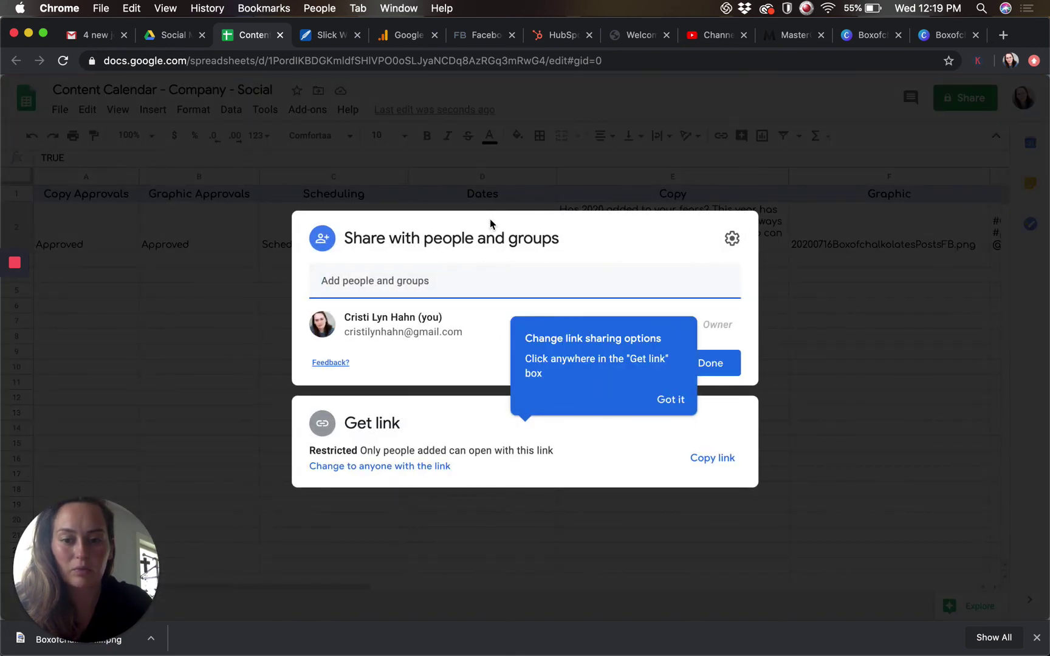
{"action": "left_click", "coordinate": [515, 189]}
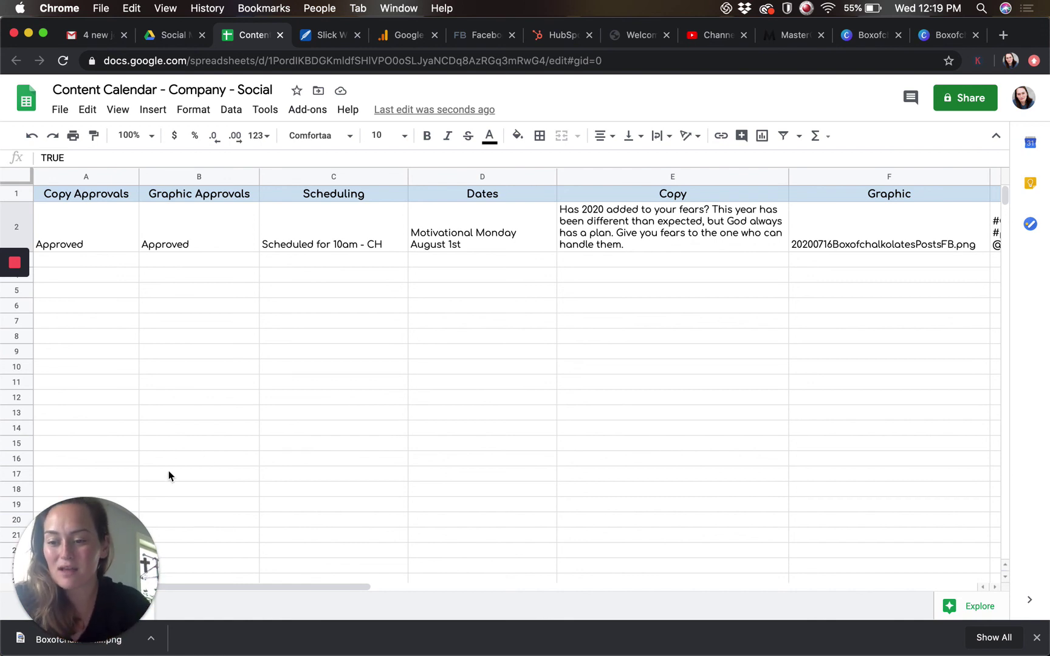
{"action": "mouse_move", "coordinate": [20, 269]}
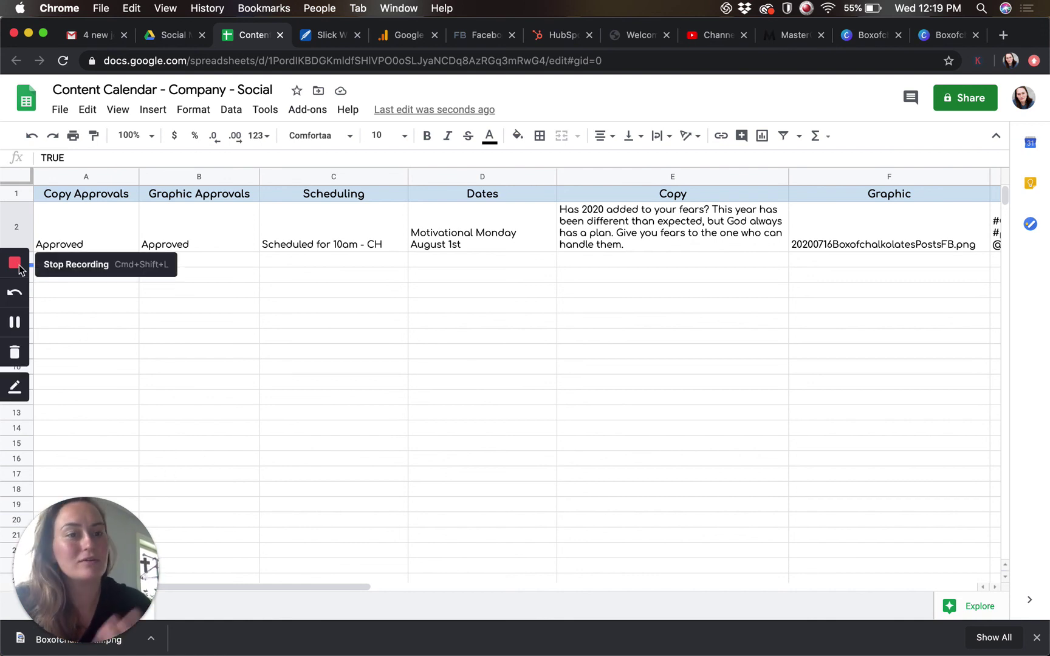